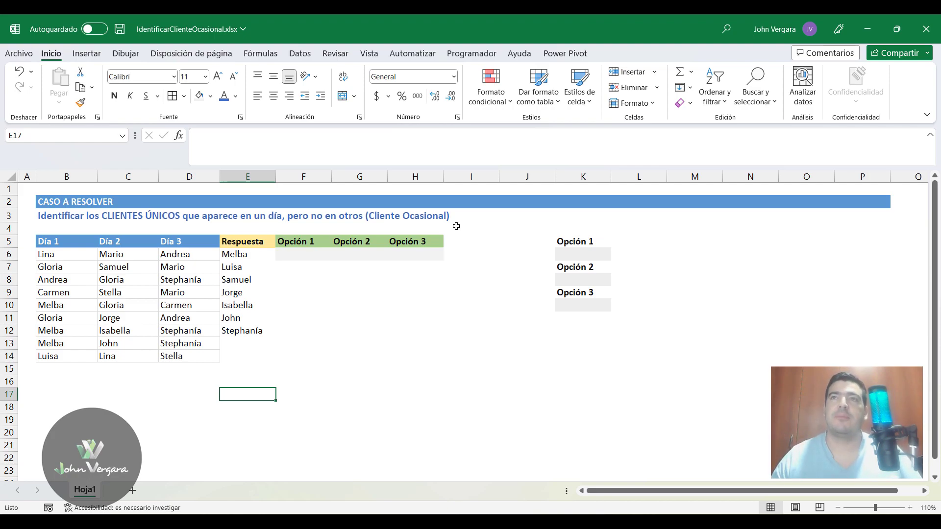
# Examine the client lists for Día 1, Día 2 and Día 3 and the expected names under Respuesta.
pyautogui.click(64, 244)
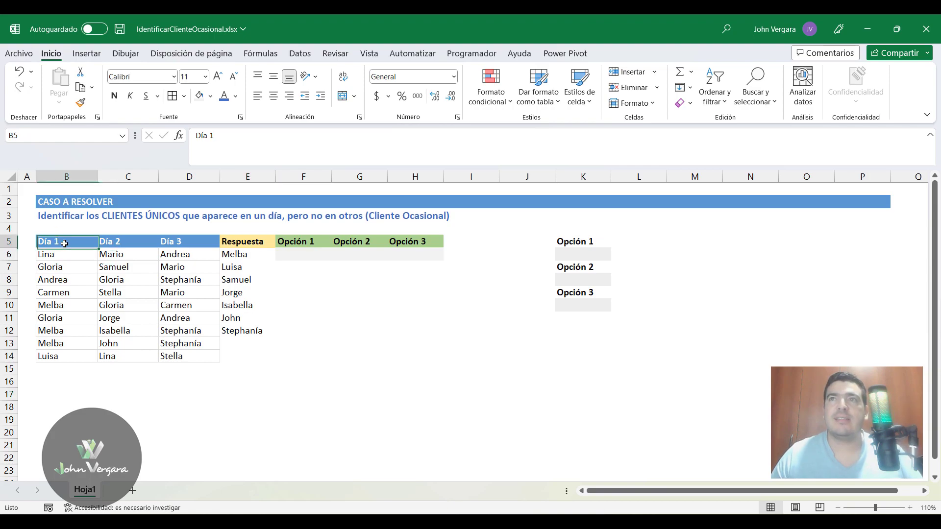
pyautogui.moveTo(64, 244); pyautogui.dragTo(196, 357)
pyautogui.click(112, 258)
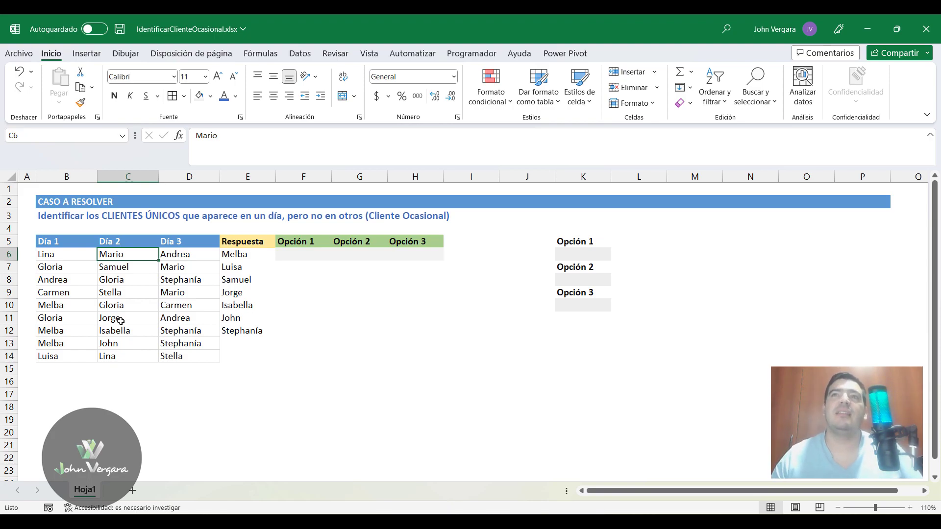
pyautogui.moveTo(64, 256); pyautogui.dragTo(60, 357)
pyautogui.click(80, 269)
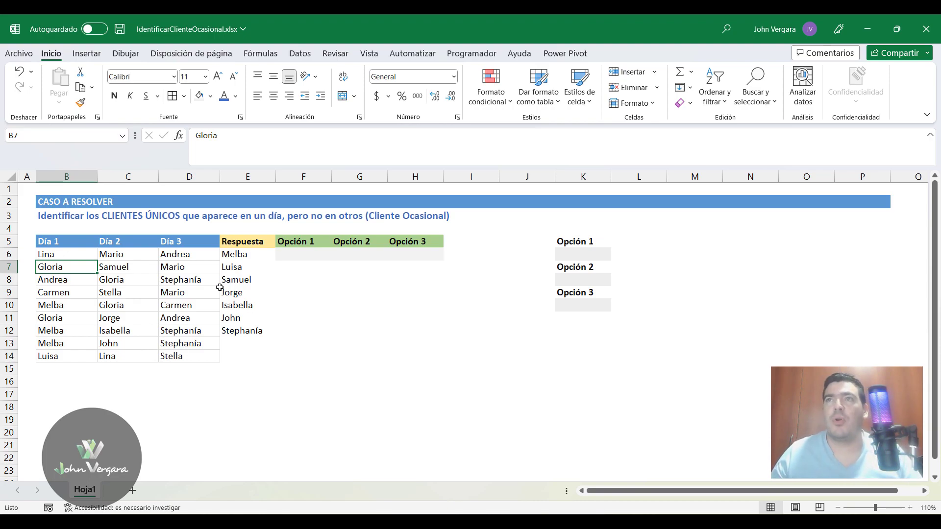
pyautogui.moveTo(245, 255); pyautogui.dragTo(248, 332)
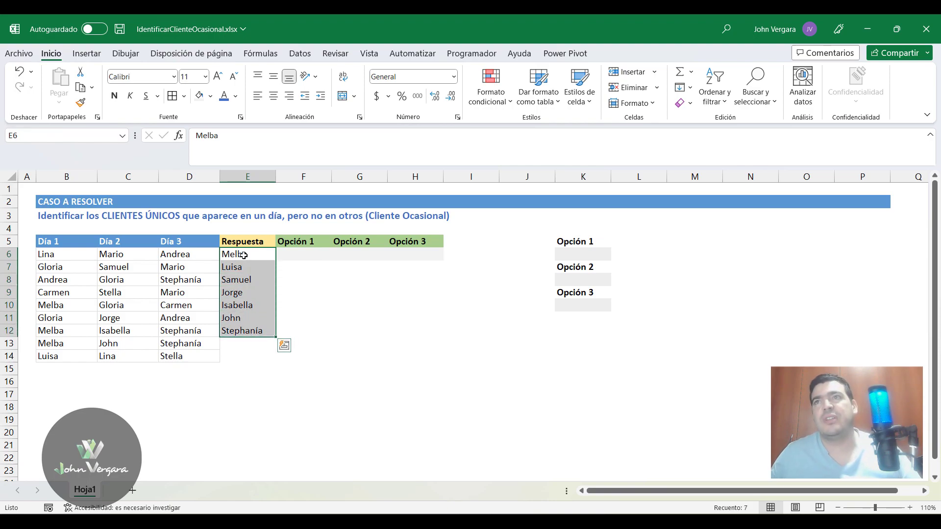
# Compare the first Respuesta client's entries in Día 1 with the Día 2 and Día 3 lists.
pyautogui.click(244, 255)
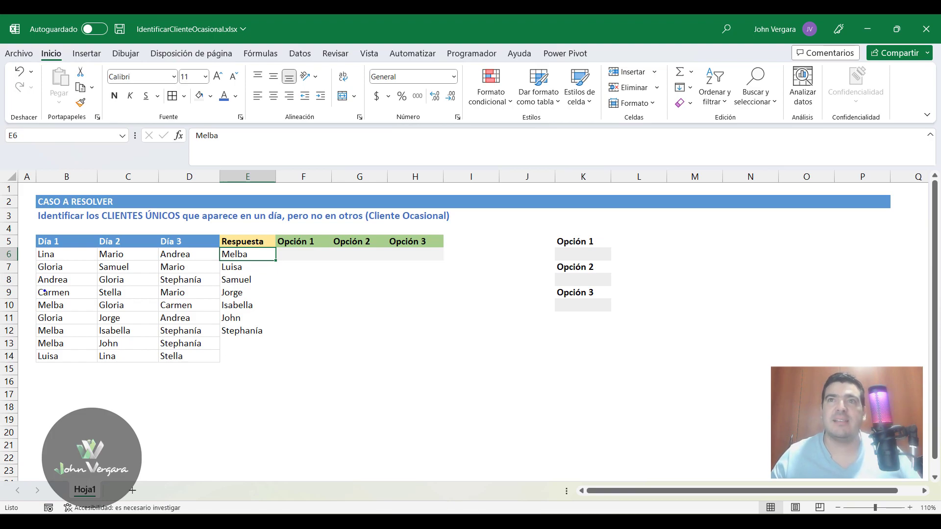
pyautogui.moveTo(33, 307); pyautogui.dragTo(17, 293)
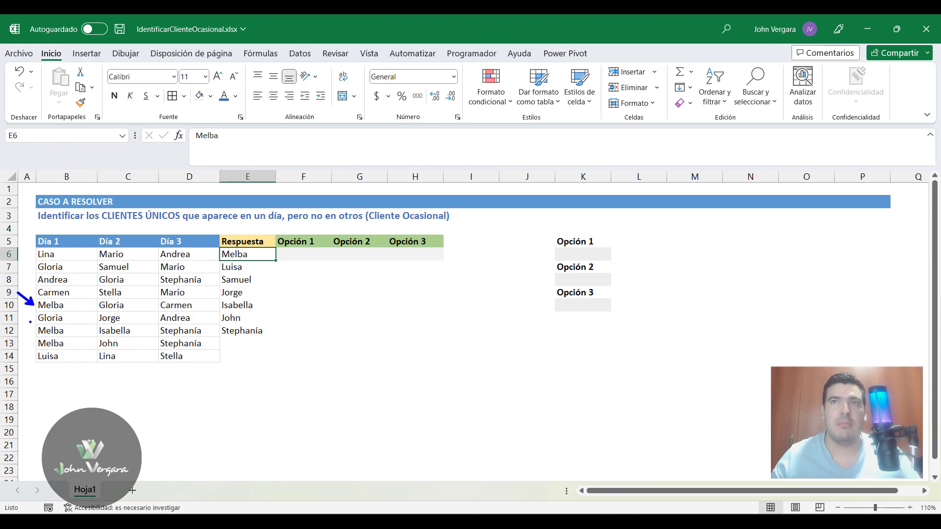
pyautogui.moveTo(36, 330)
pyautogui.mouseDown()
pyautogui.moveTo(15, 317)
pyautogui.moveTo(29, 343)
pyautogui.moveTo(16, 335)
pyautogui.mouseUp()
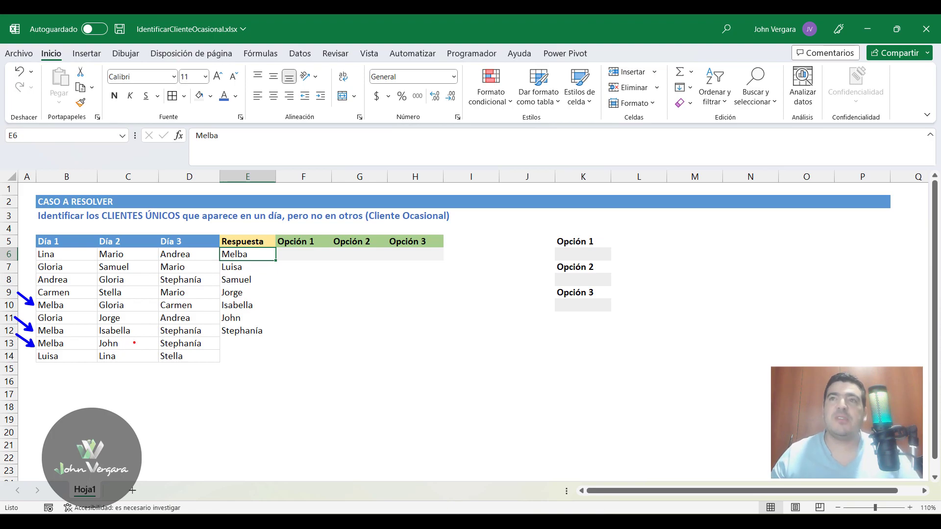
pyautogui.moveTo(92, 246); pyautogui.dragTo(158, 363)
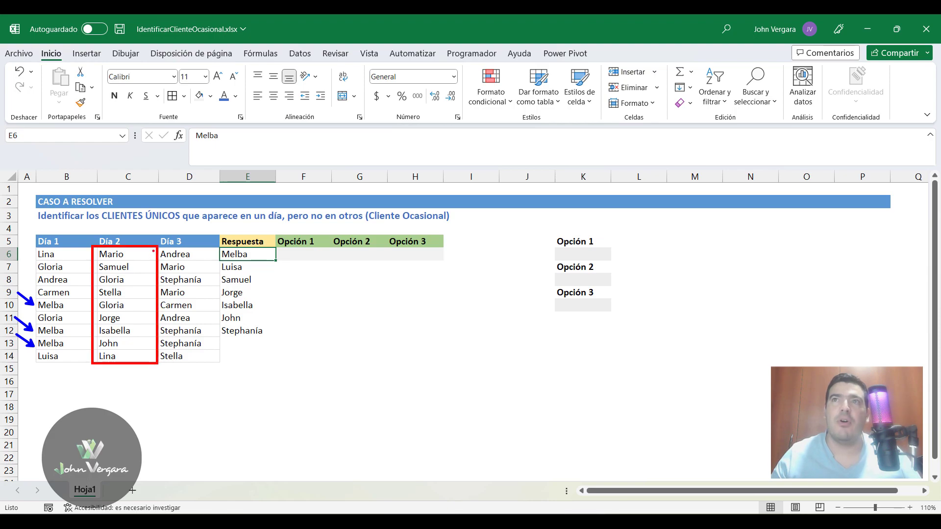
pyautogui.moveTo(156, 247); pyautogui.dragTo(219, 365)
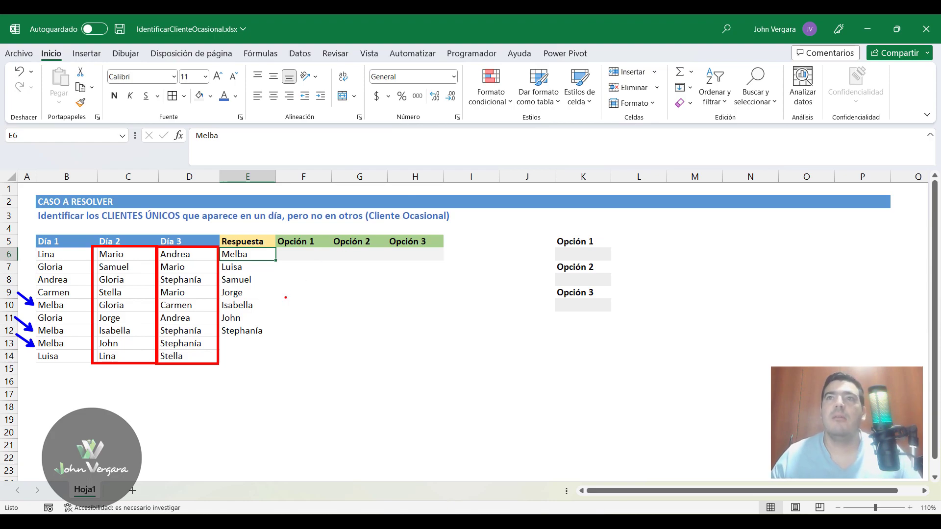
pyautogui.press('Escape')
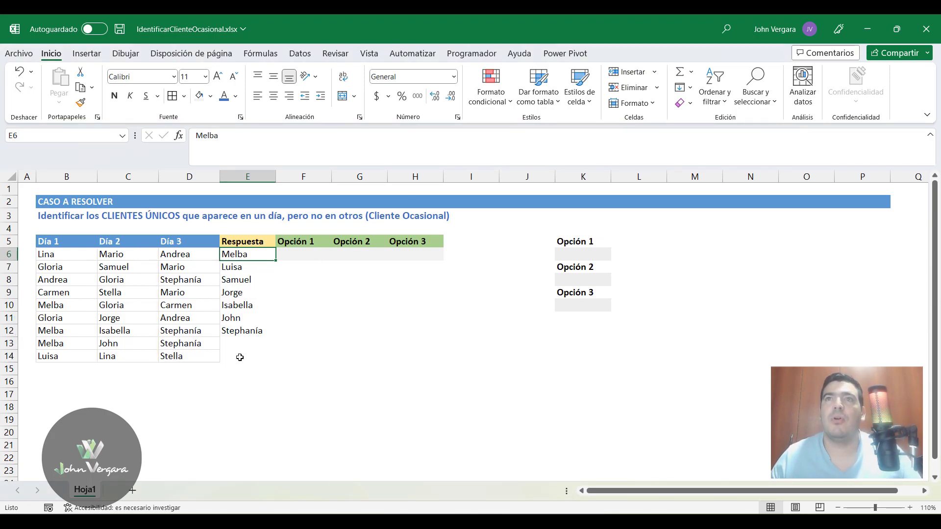
# Check the second Respuesta client's entry in Día 1 against the Día 2 and Día 3 lists.
pyautogui.click(236, 270)
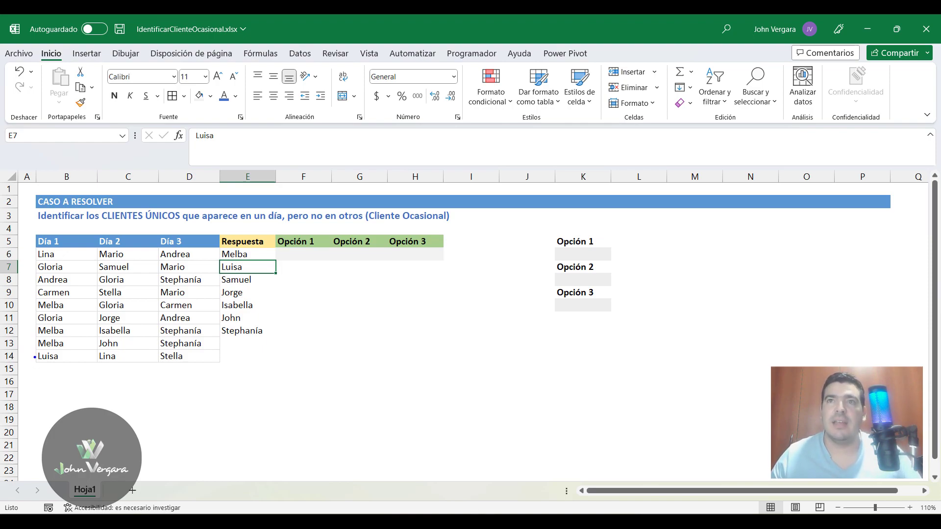
pyautogui.moveTo(35, 358); pyautogui.dragTo(15, 340)
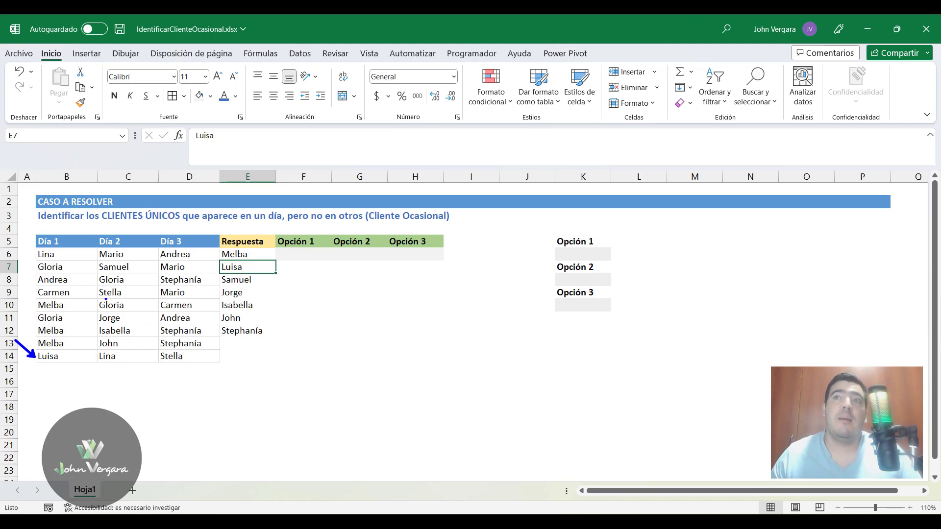
pyautogui.moveTo(96, 247)
pyautogui.mouseDown()
pyautogui.moveTo(147, 332)
pyautogui.moveTo(151, 364)
pyautogui.mouseUp()
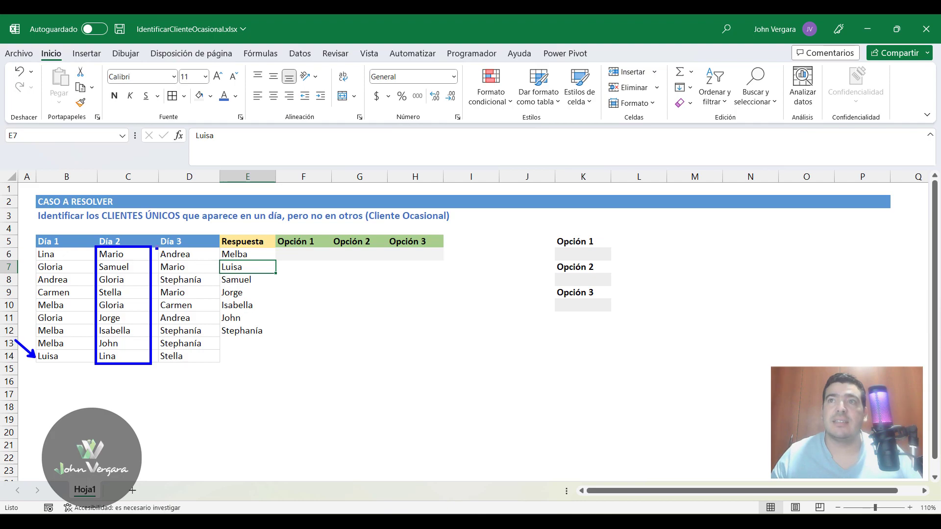
pyautogui.moveTo(156, 249); pyautogui.dragTo(213, 364)
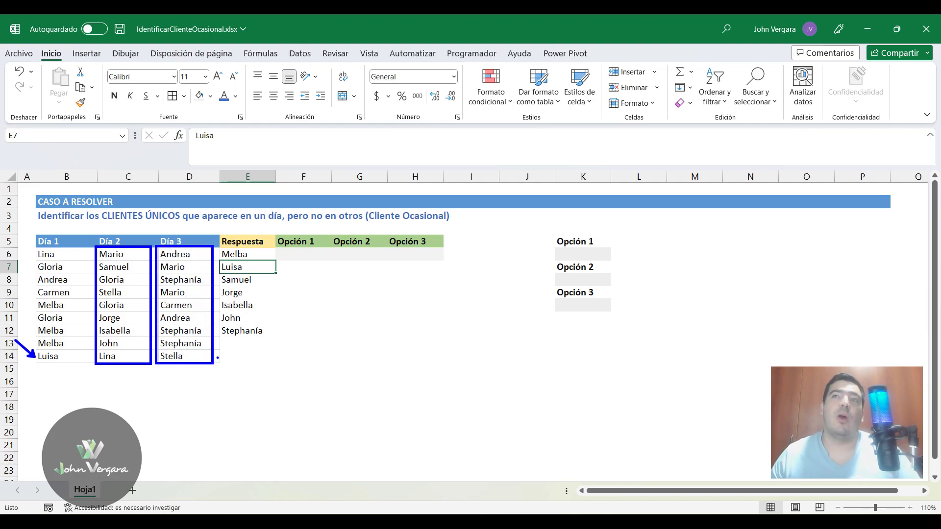
pyautogui.press('Escape')
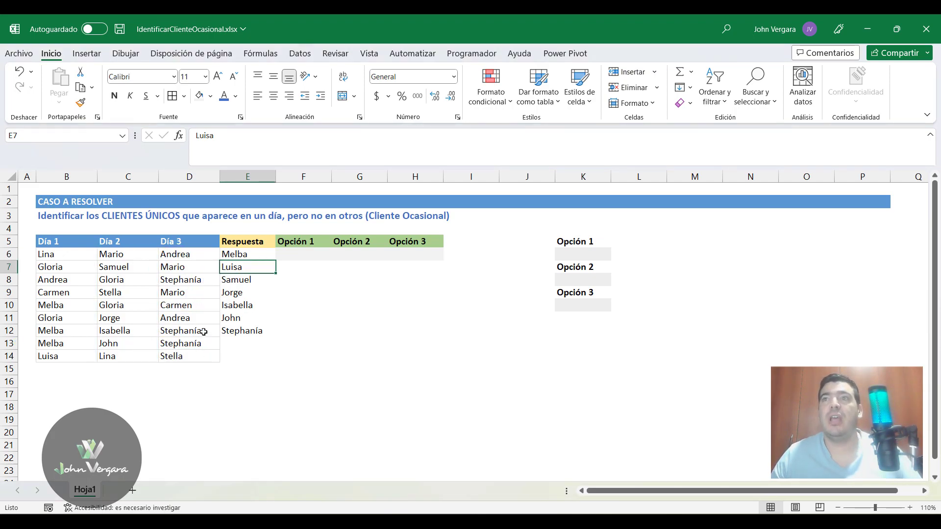
# Check the Respuesta client in E10, listed in Día 2, against the Día 1 and Día 3 lists.
pyautogui.click(240, 307)
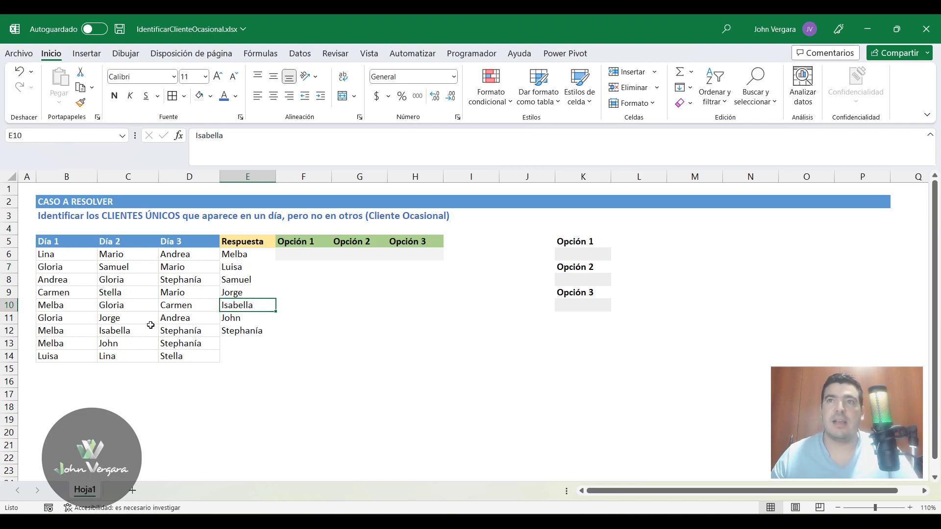
pyautogui.hotkey('ctrl', '2')
pyautogui.moveTo(134, 331); pyautogui.dragTo(169, 369)
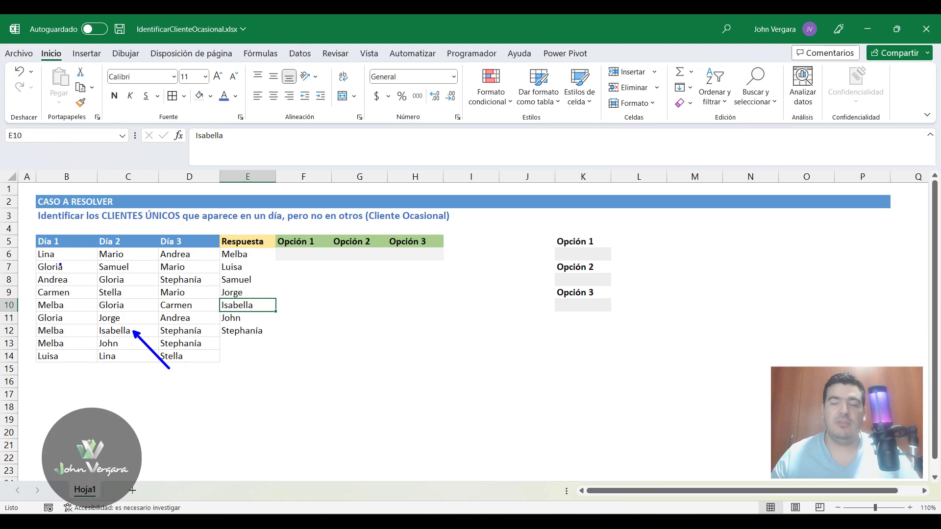
pyautogui.press('r')
pyautogui.moveTo(31, 248)
pyautogui.mouseDown()
pyautogui.moveTo(76, 314)
pyautogui.moveTo(94, 363)
pyautogui.mouseUp()
pyautogui.moveTo(157, 248); pyautogui.dragTo(222, 372)
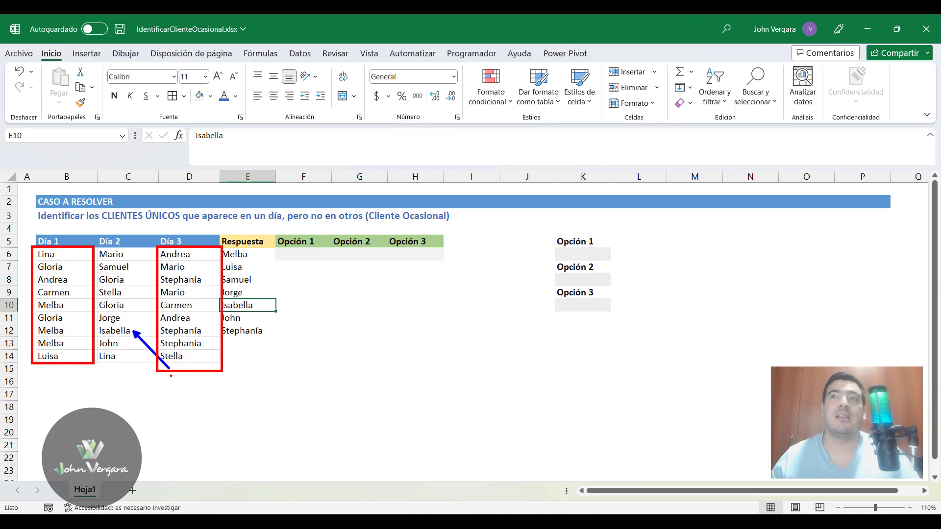
pyautogui.press('Escape')
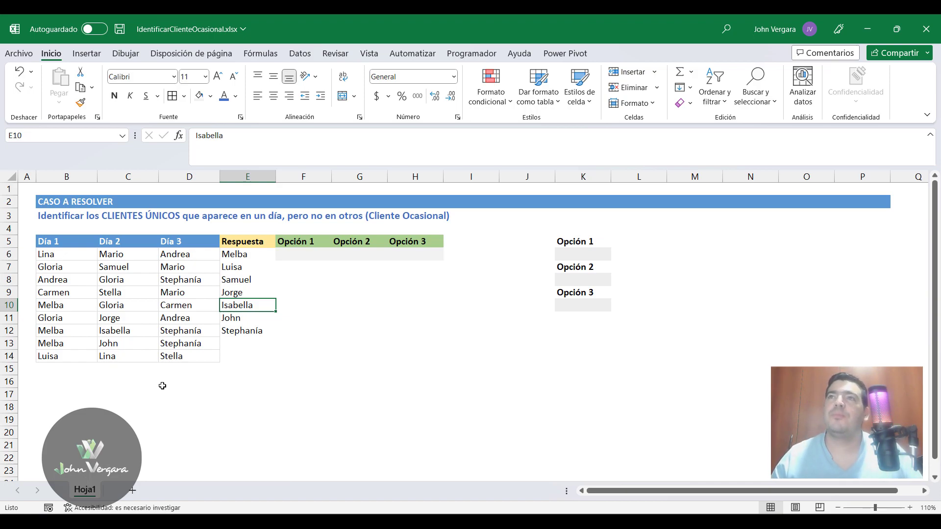
# Review the Día 1 client names in B6:B14 for repeated entries.
pyautogui.press('Up')
pyautogui.press('Up')
pyautogui.press('Up')
pyautogui.press('Up')
pyautogui.press('Right')
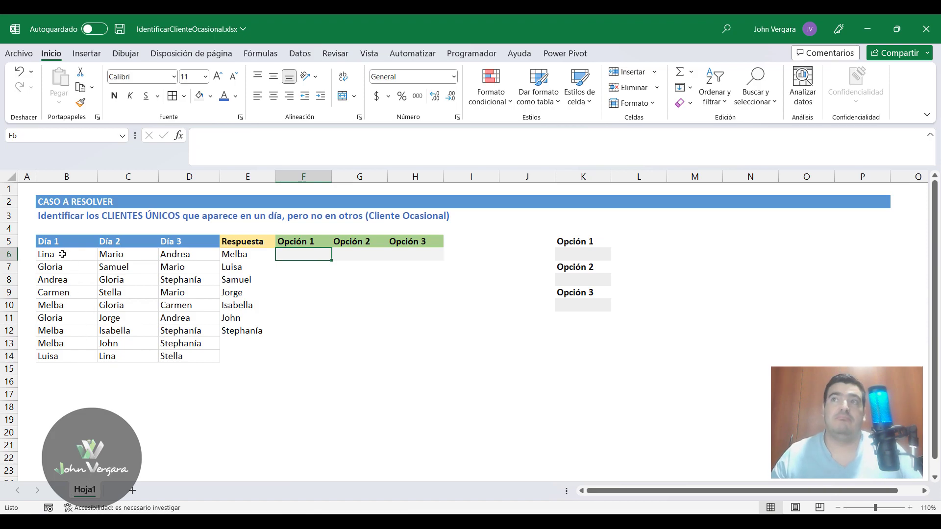
pyautogui.moveTo(62, 254); pyautogui.dragTo(66, 356)
pyautogui.click(72, 318)
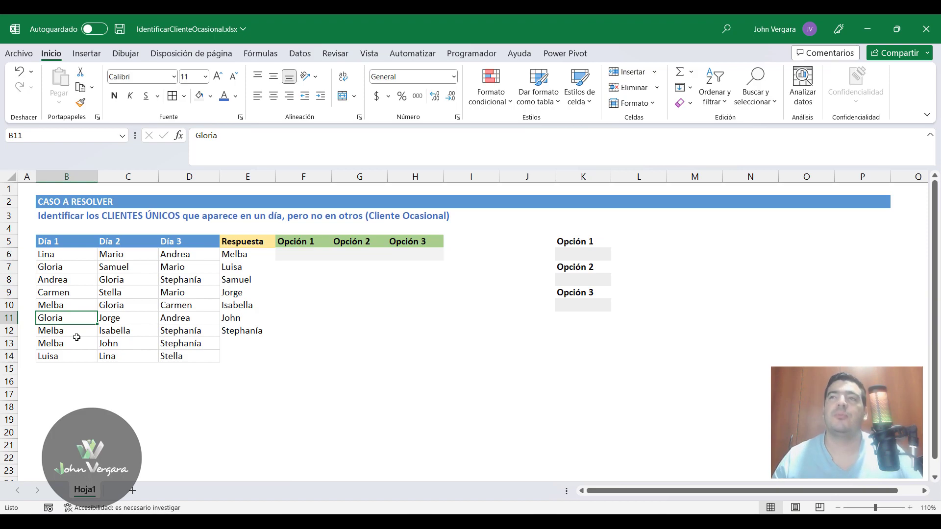
# Enter the formula =UNICOS(B6:B14) in F6 under Opción 1 to list the distinct Día 1 clients.
pyautogui.click(303, 256)
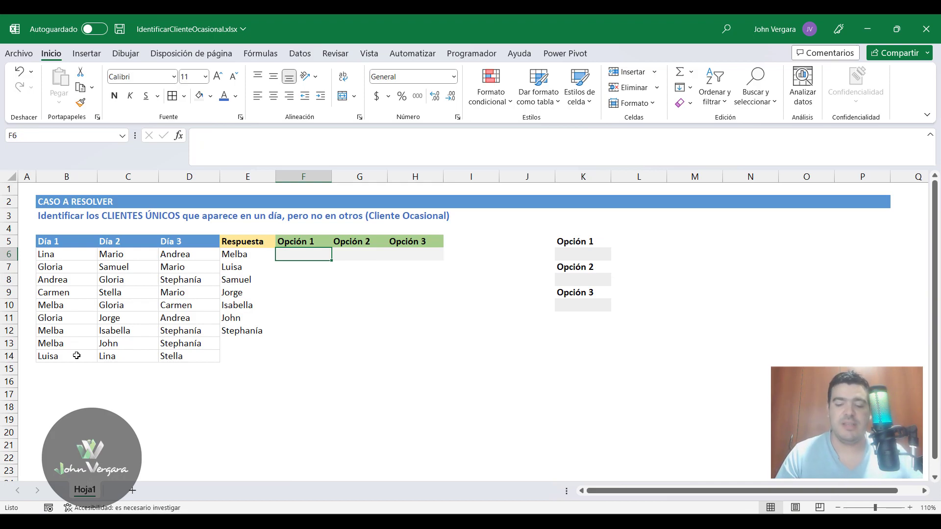
pyautogui.write('=UNICOS')
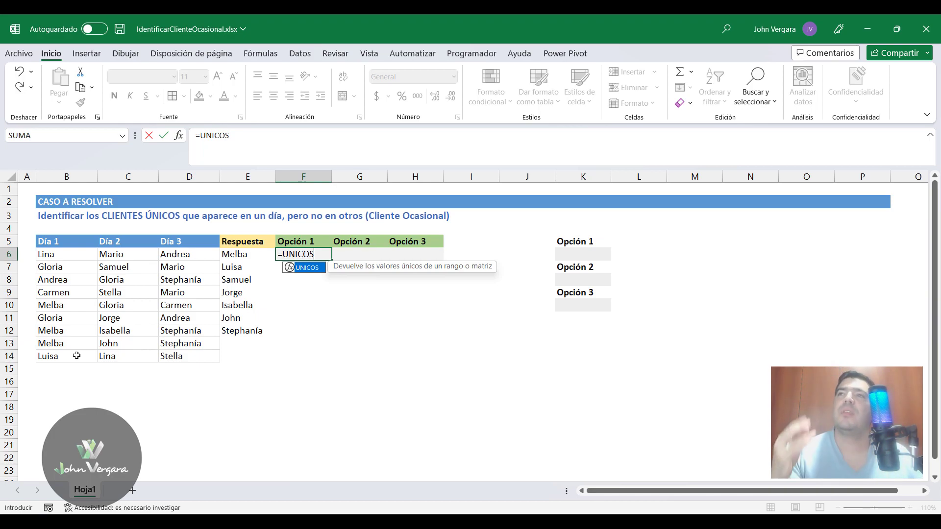
pyautogui.write('(')
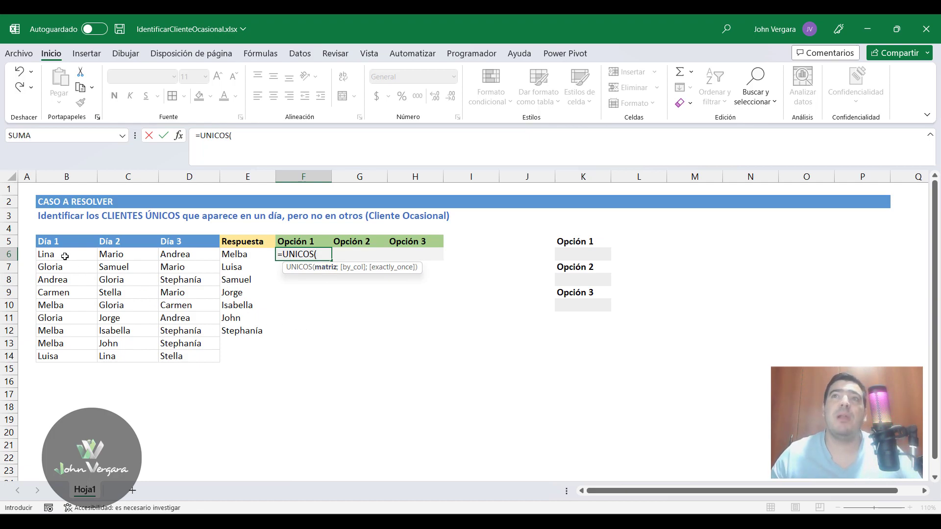
pyautogui.moveTo(64, 257); pyautogui.dragTo(68, 356)
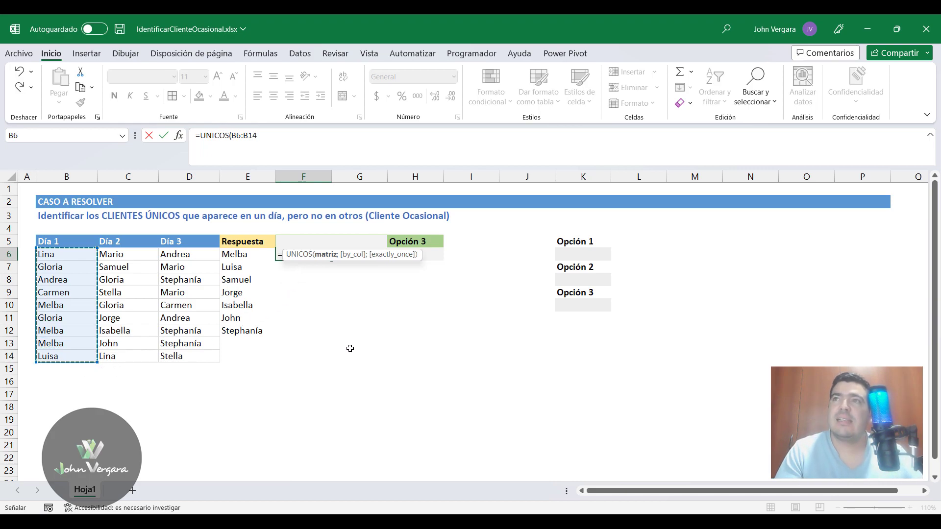
pyautogui.write(')')
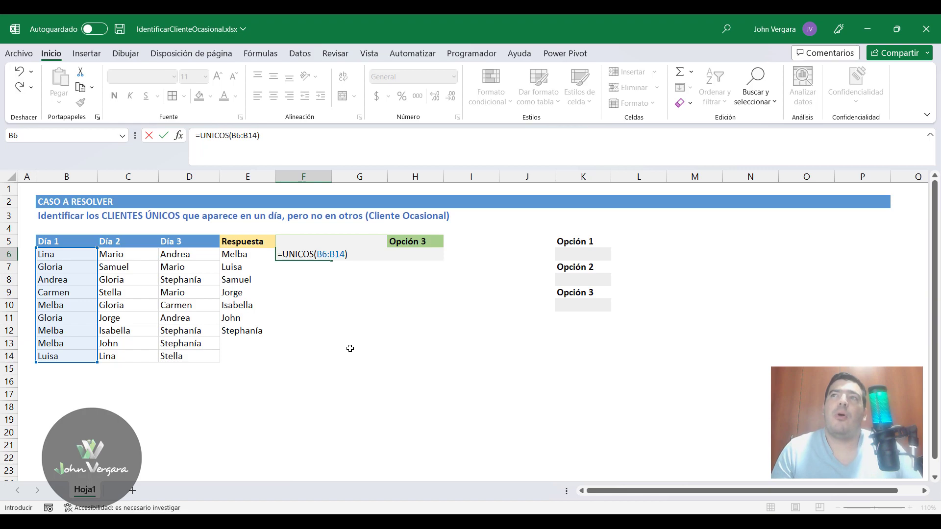
pyautogui.press('BackSpace')
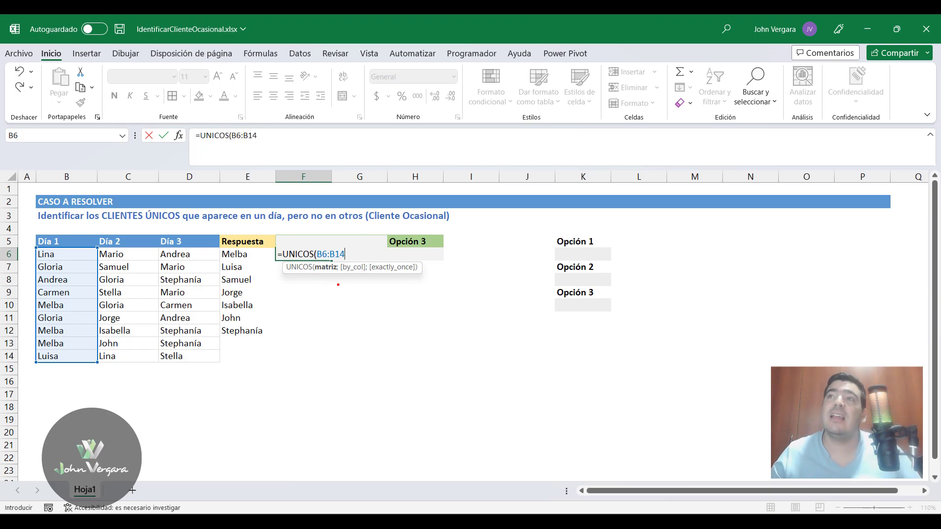
pyautogui.moveTo(354, 275); pyautogui.dragTo(329, 322)
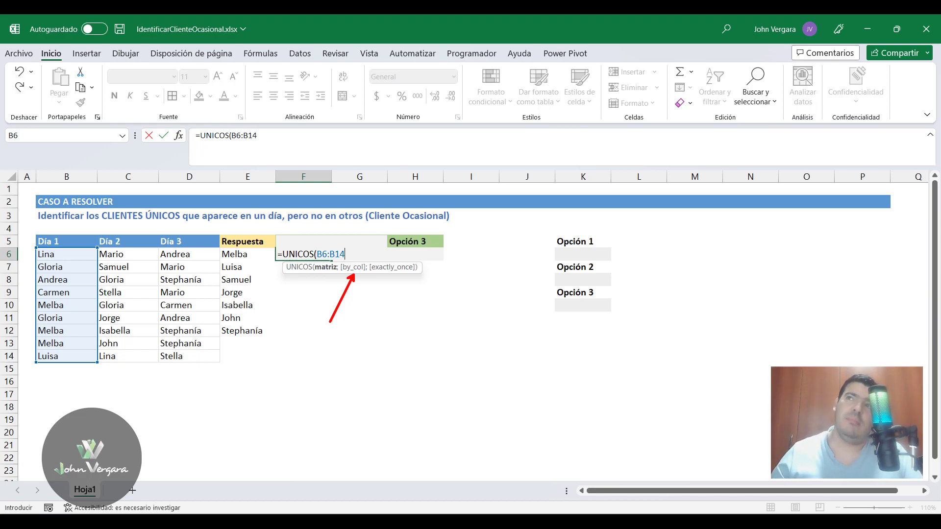
pyautogui.press('Escape')
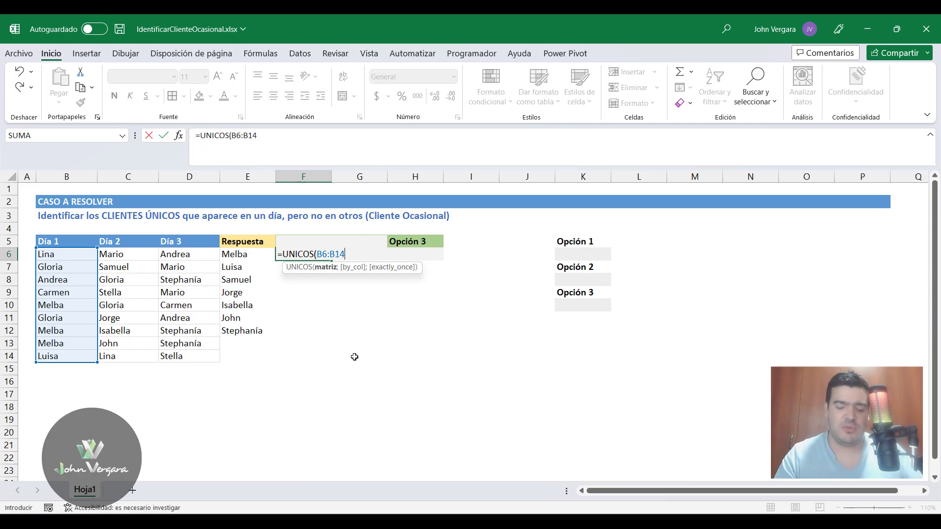
pyautogui.write(')')
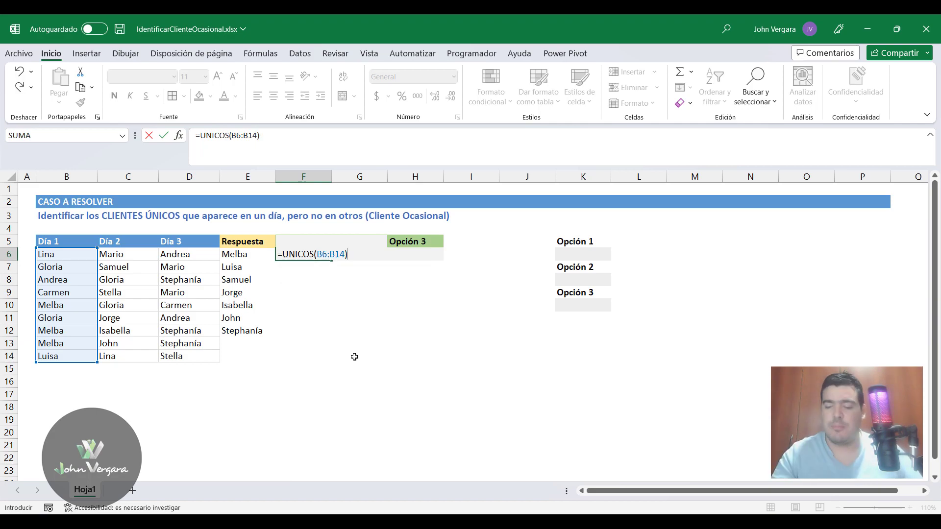
pyautogui.hotkey('ctrl', 'Return')
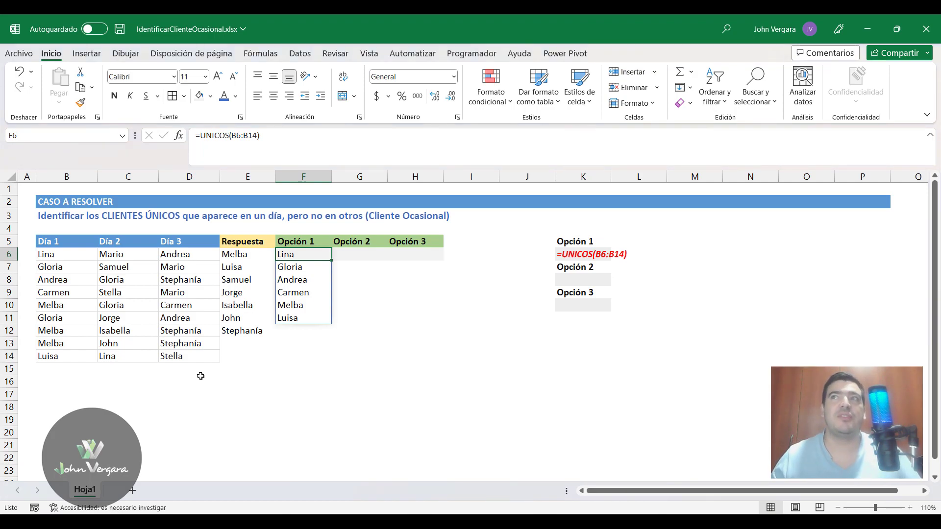
# Enter the formula =UNICOS(C6:C14) in G6 under Opción 2 to list the distinct Día 2 clients.
pyautogui.press('Right')
pyautogui.press('Right')
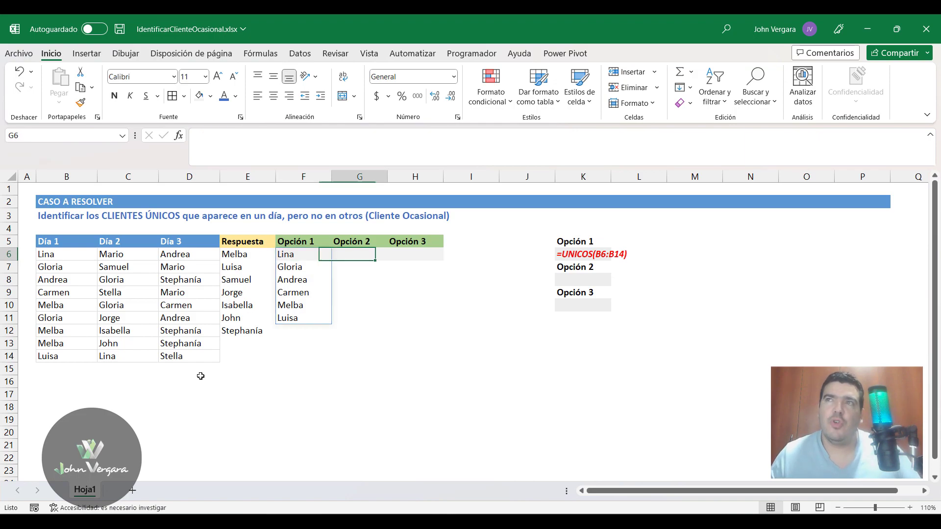
pyautogui.press('Left')
pyautogui.press('Left')
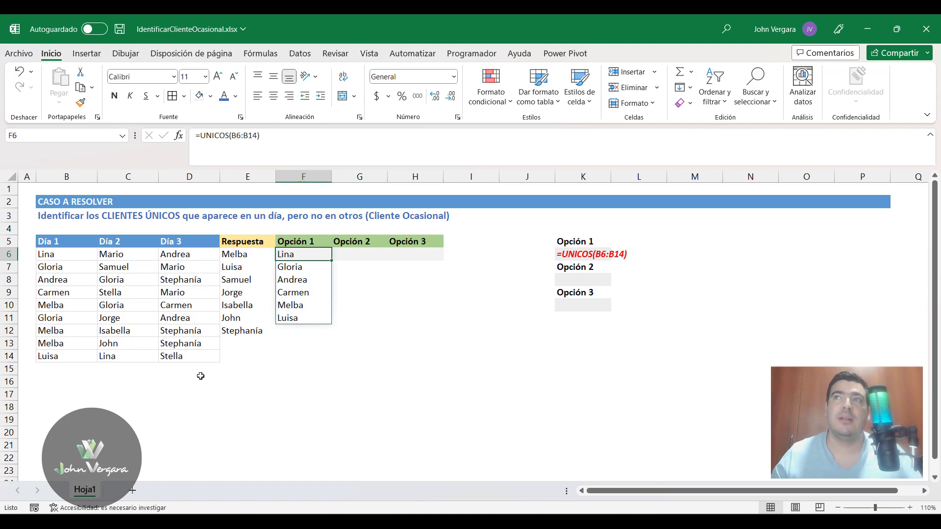
pyautogui.press('Right')
pyautogui.write('=UNICOS')
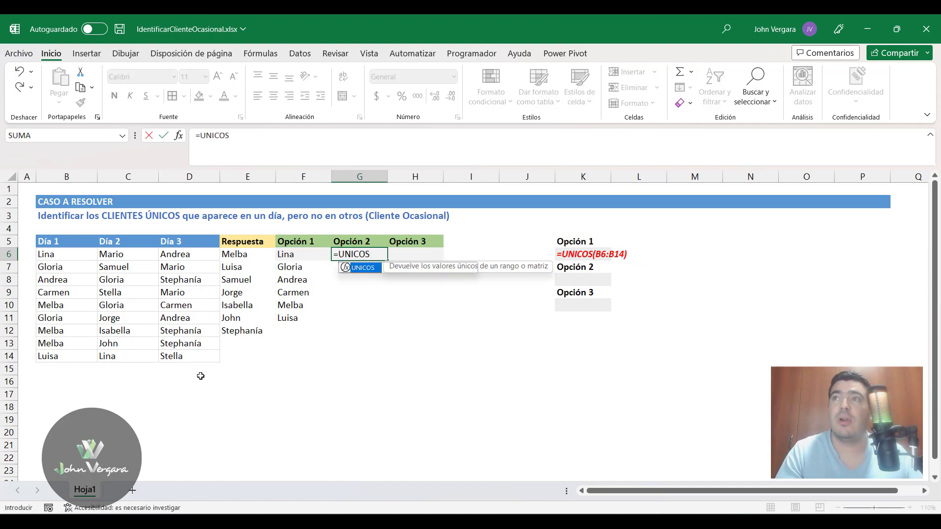
pyautogui.write('(')
pyautogui.click(129, 254)
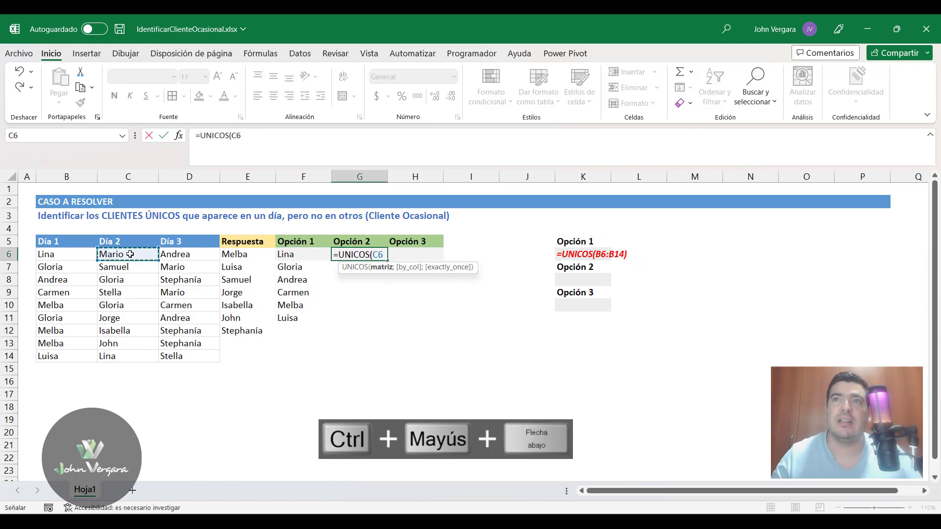
pyautogui.hotkey('ctrl', 'shift', 'Down')
pyautogui.write(')')
pyautogui.press('Return')
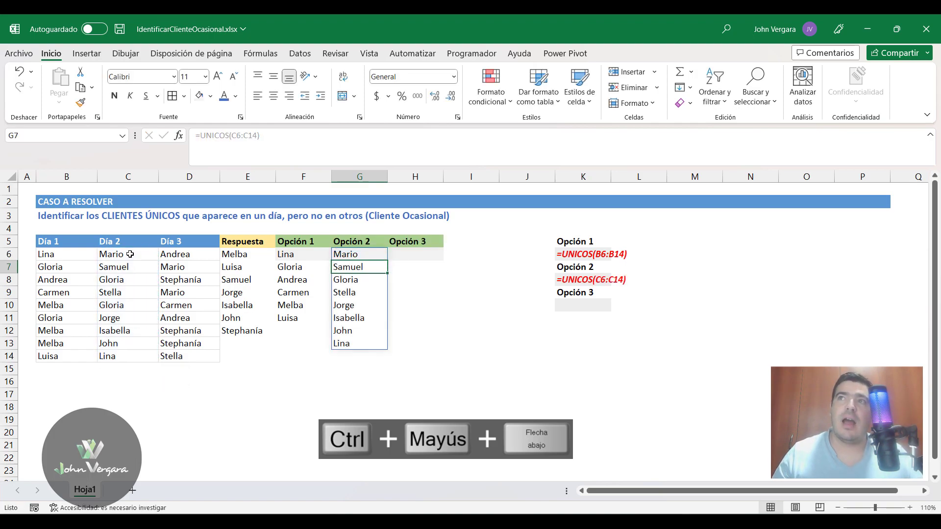
# Compare the Opción 2 list with the Día 2 names, checking how the repeated client in C10 is handled.
pyautogui.press('Up')
pyautogui.hotkey('ctrl', 'shift', 'Down')
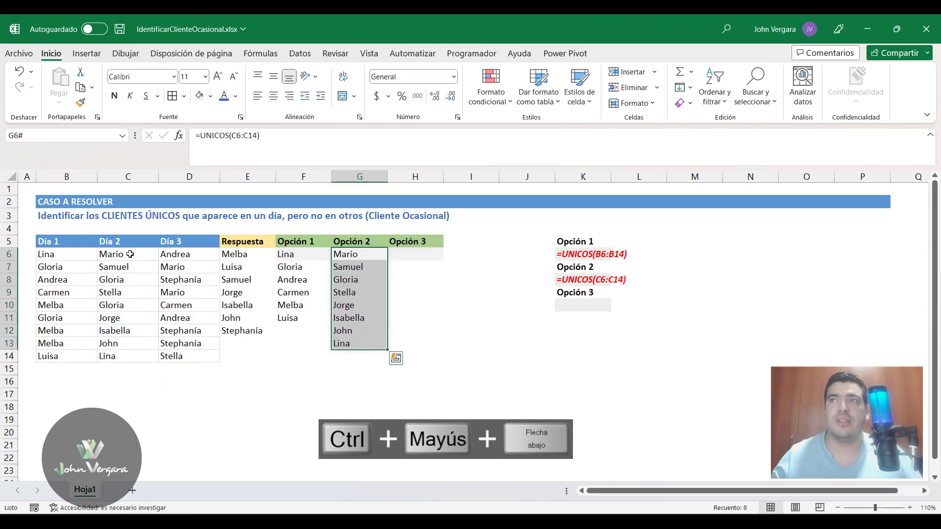
pyautogui.click(339, 361)
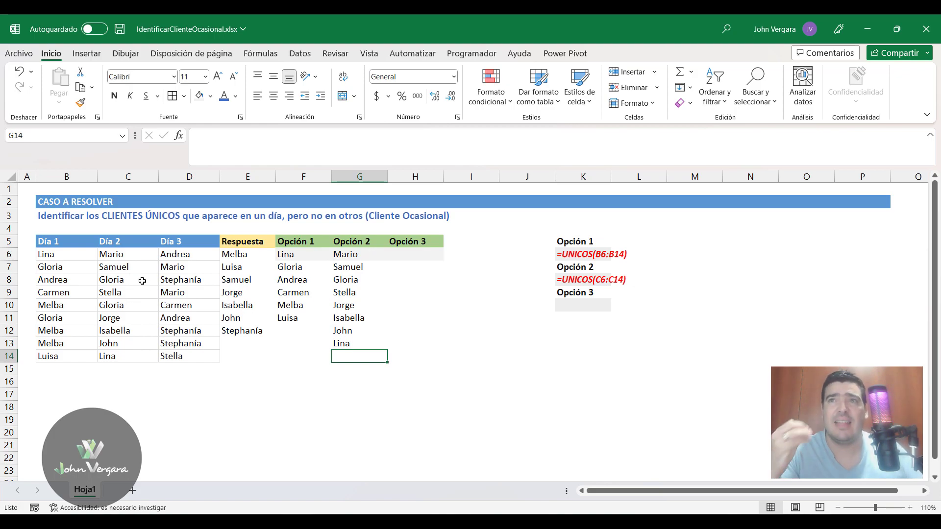
pyautogui.click(117, 306)
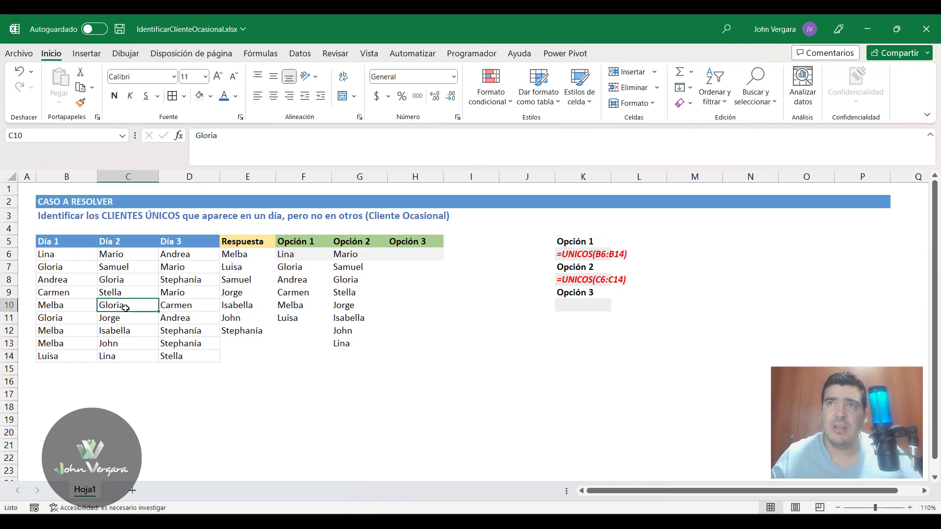
pyautogui.click(356, 255)
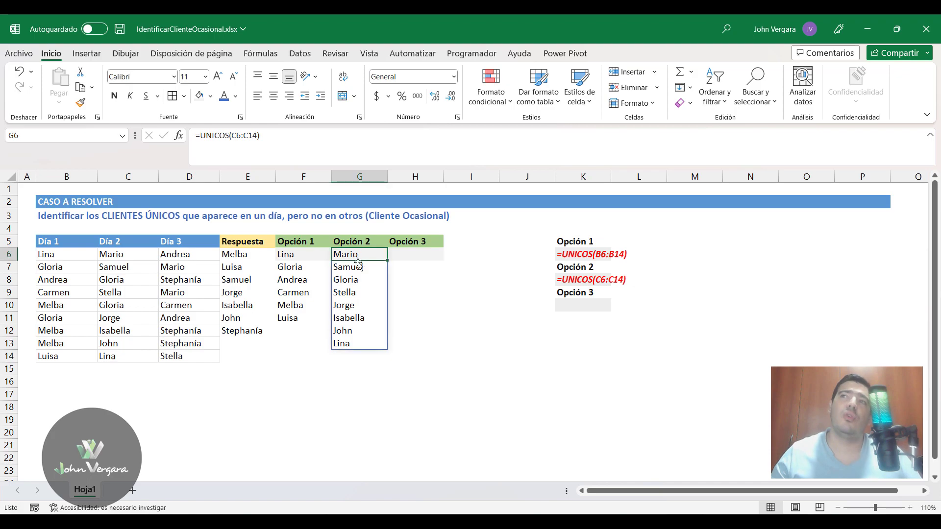
# Enter the formula =UNICOS(D6:D14) in H6 under Opción 3 to list the distinct Día 3 clients.
pyautogui.click(418, 254)
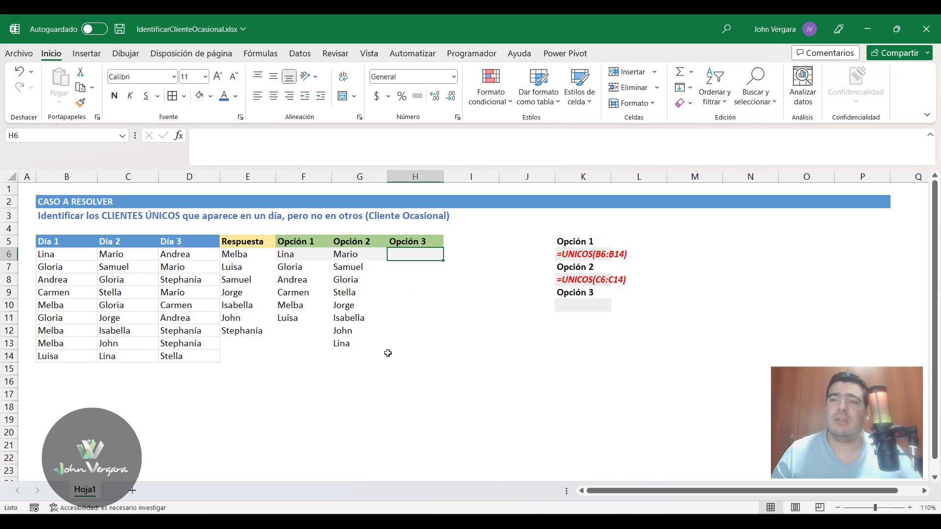
pyautogui.write('=')
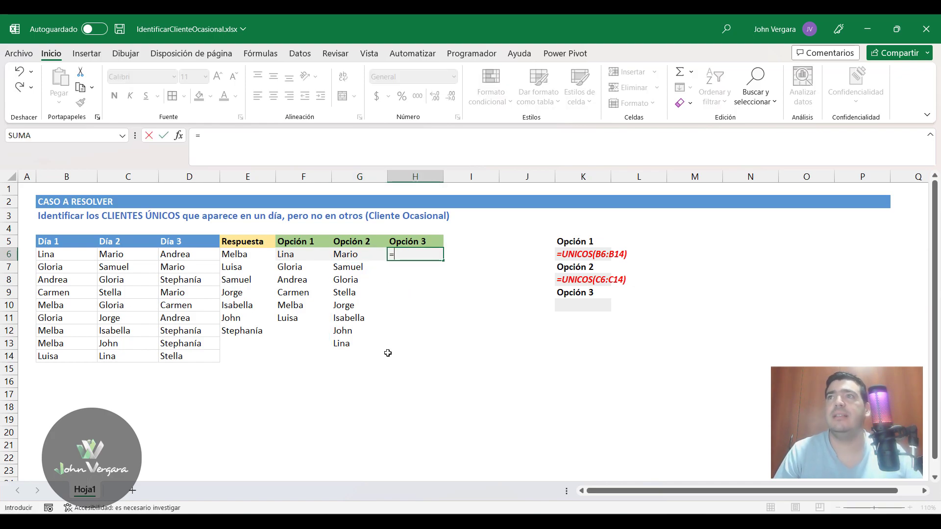
pyautogui.write('UUN')
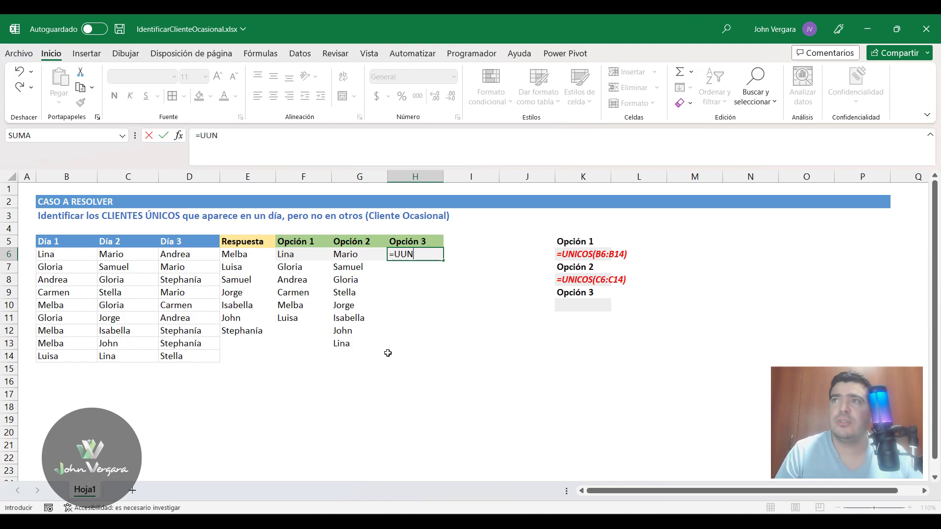
pyautogui.press('BackSpace')
pyautogui.press('BackSpace')
pyautogui.write('NICOS(')
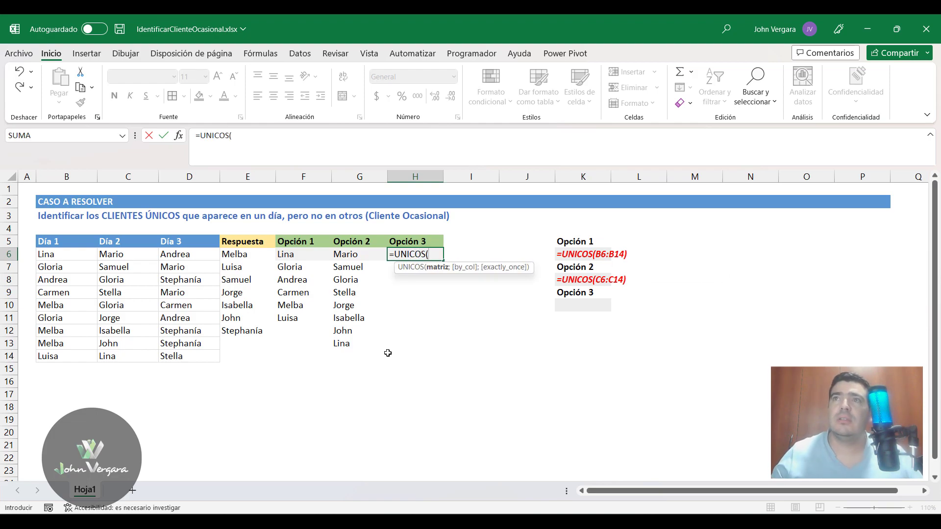
pyautogui.click(204, 257)
pyautogui.hotkey('ctrl', 'shift', 'Down')
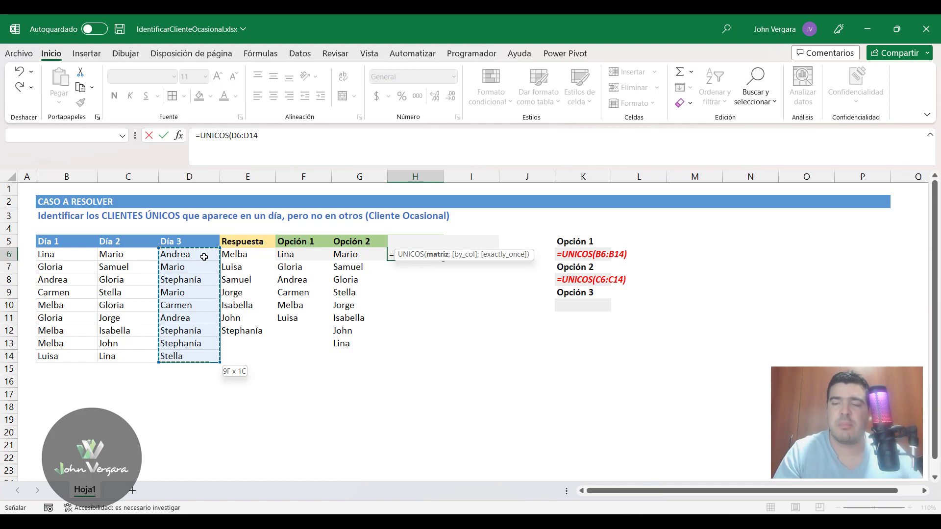
pyautogui.write(')')
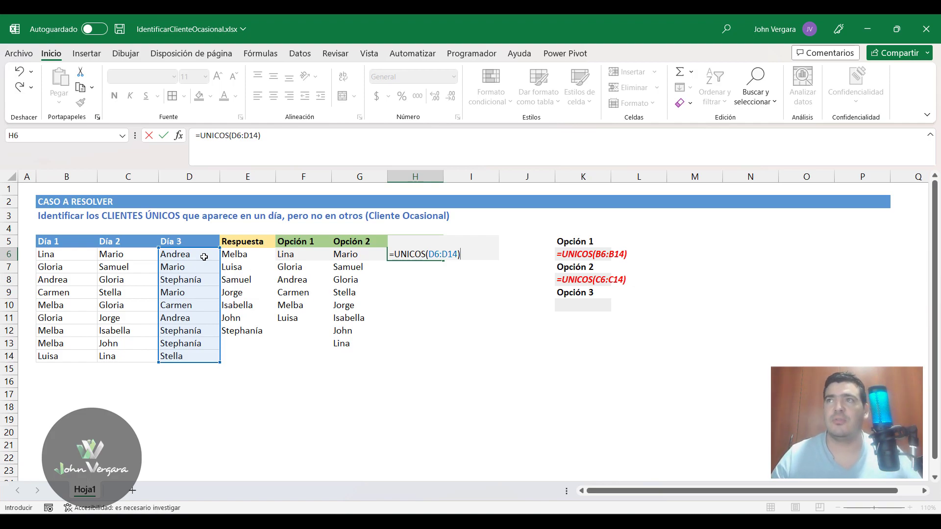
pyautogui.hotkey('ctrl', 'Return')
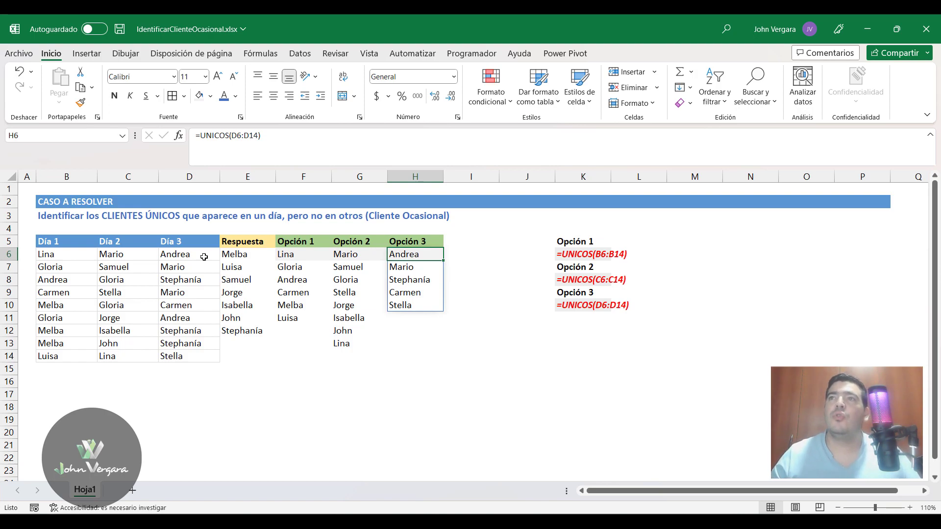
# Review the extent of the spilled client lists under Opción 1, Opción 2 and Opción 3.
pyautogui.press('Left')
pyautogui.press('Left')
pyautogui.hotkey('ctrl', 'shift', 'Down')
pyautogui.press('Right')
pyautogui.hotkey('ctrl', 'shift', 'Down')
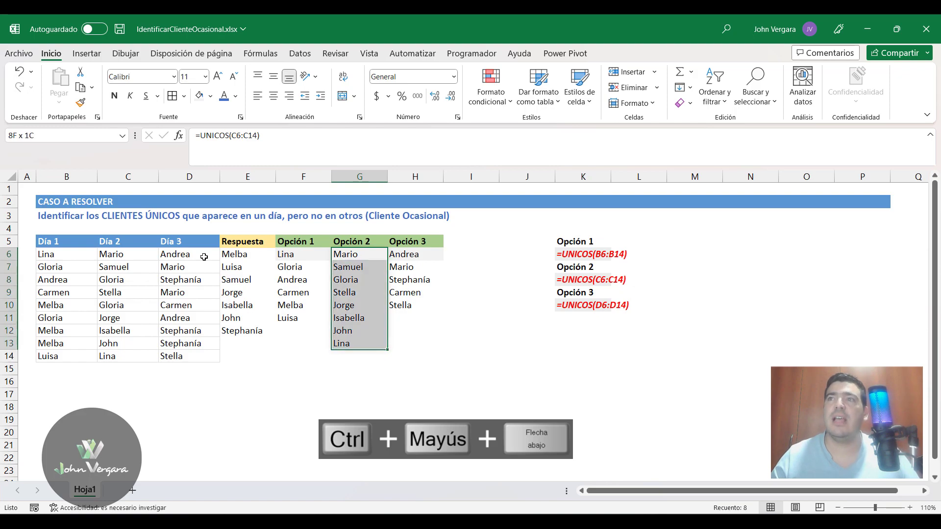
pyautogui.press('Right')
pyautogui.hotkey('ctrl', 'shift', 'Down')
pyautogui.press('Left')
pyautogui.press('Left')
pyautogui.hotkey('ctrl', 'shift', 'Down')
# Enter the formula =APILARV(F6#;G6#;H6#) in F16 to stack the three distinct client lists vertically.
pyautogui.press('Down')
pyautogui.press('Down')
pyautogui.press('Down')
pyautogui.press('Down')
pyautogui.press('Down')
pyautogui.press('Down')
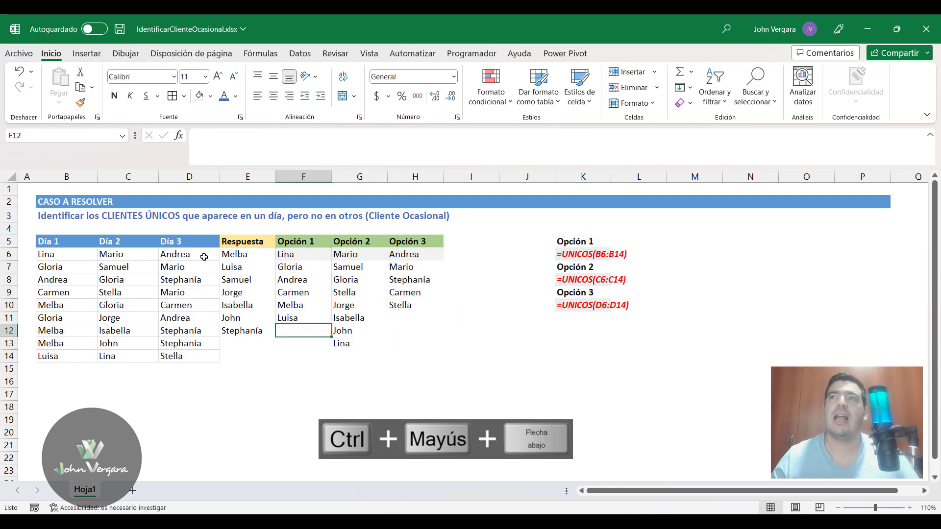
pyautogui.press('Down')
pyautogui.press('Down')
pyautogui.press('Down')
pyautogui.press('Down')
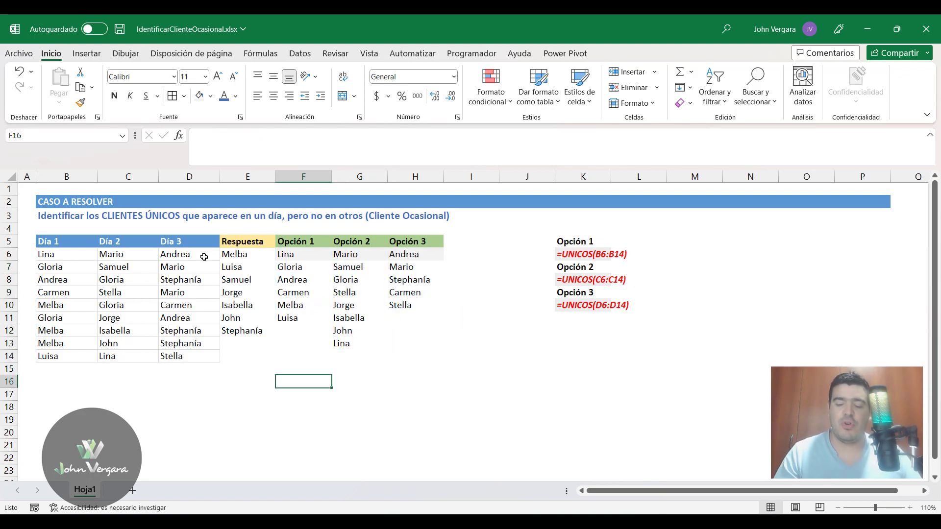
pyautogui.write('=')
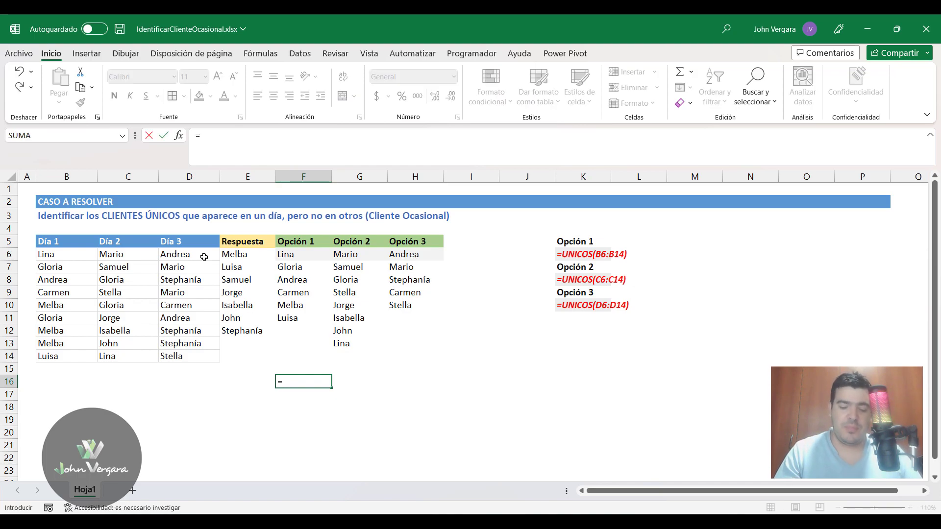
pyautogui.write('APIL')
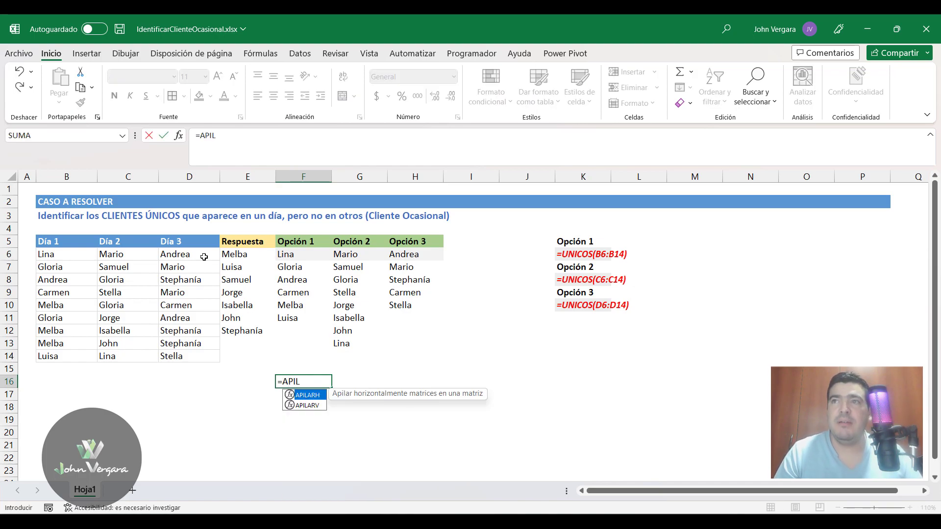
pyautogui.write('ARV(')
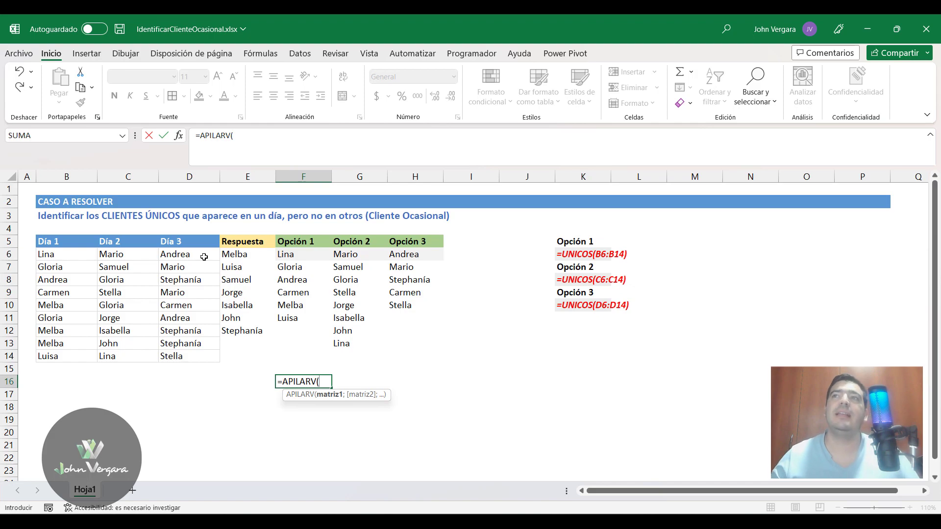
pyautogui.click(294, 255)
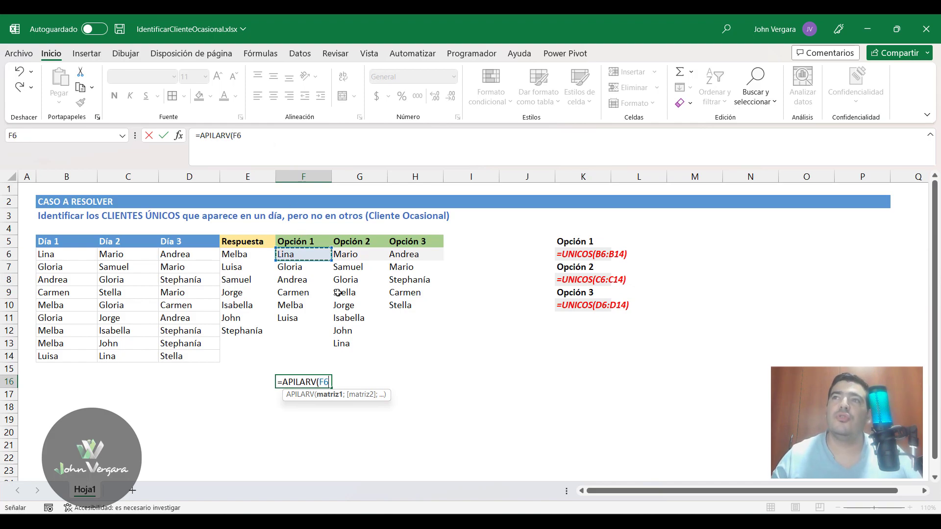
pyautogui.hotkey('ctrl', 'shift', 'Down')
pyautogui.write(';')
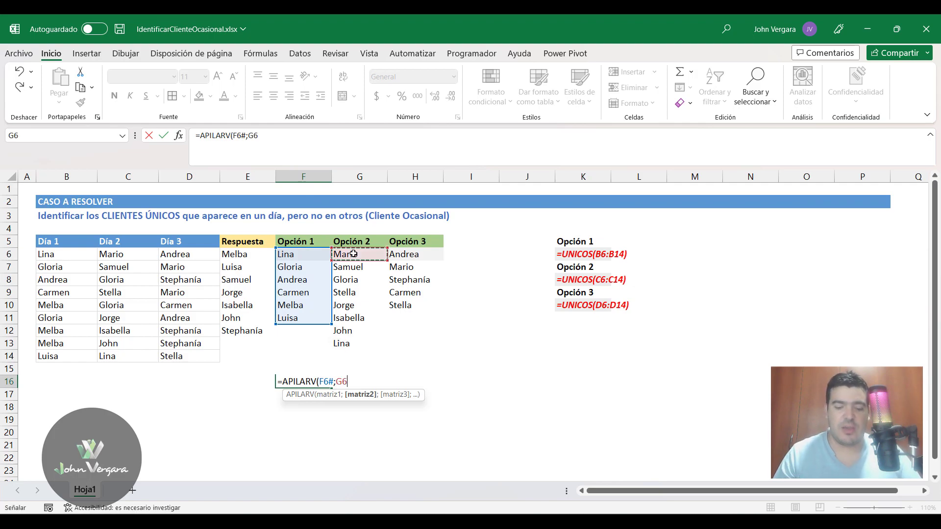
pyautogui.write('#')
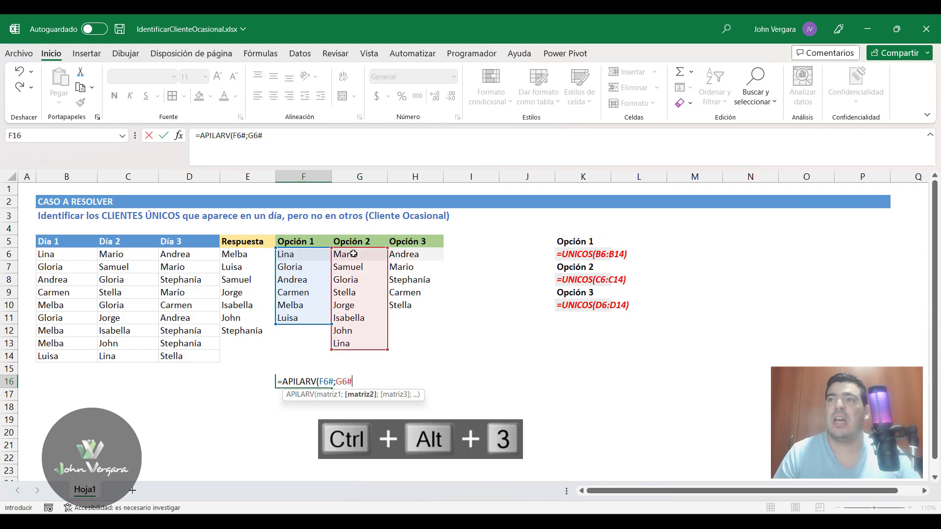
pyautogui.write(';')
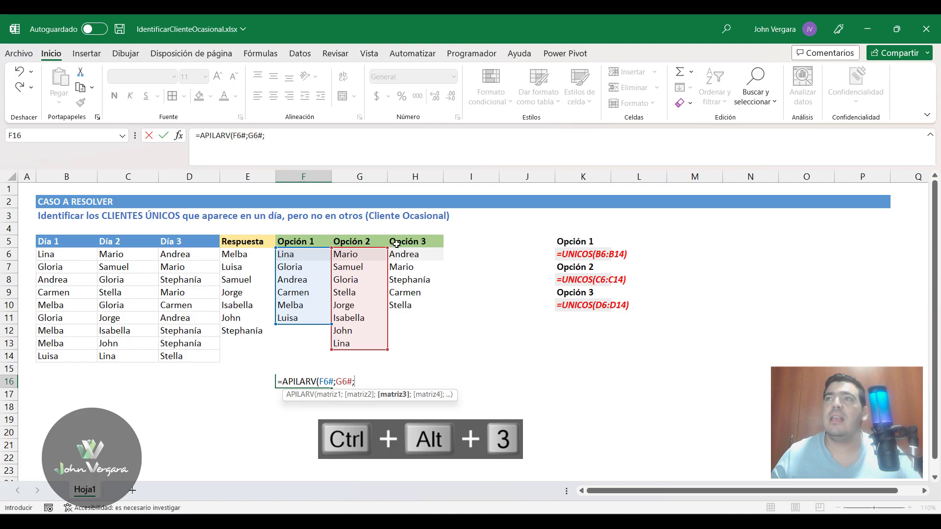
pyautogui.click(423, 261)
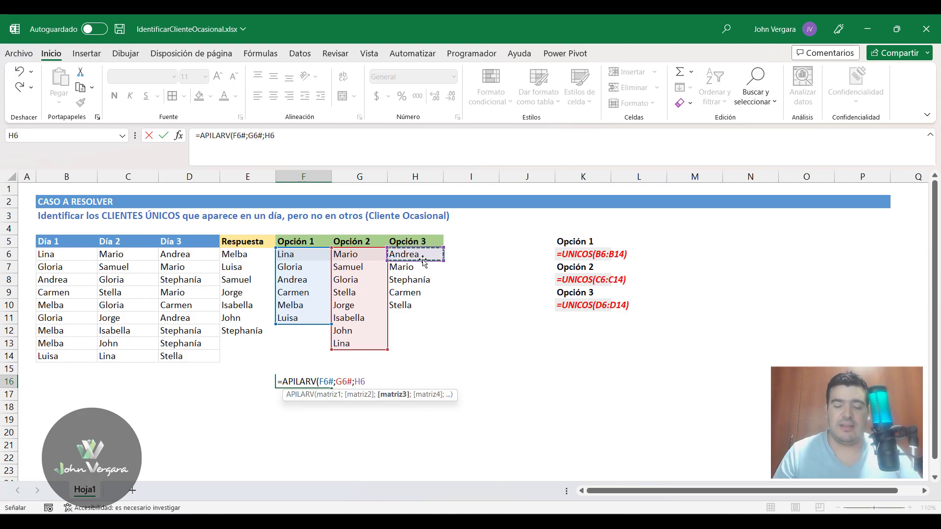
pyautogui.write('#')
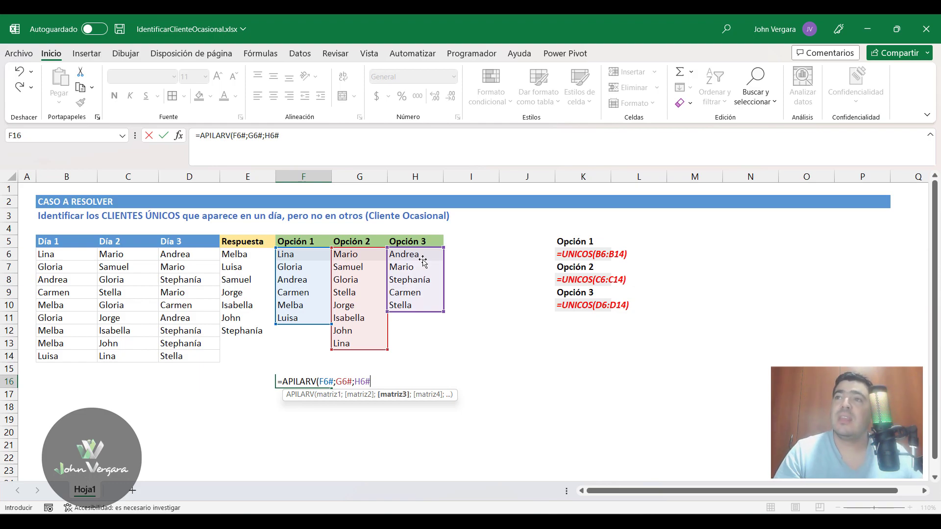
pyautogui.hotkey('ctrl', 'Return')
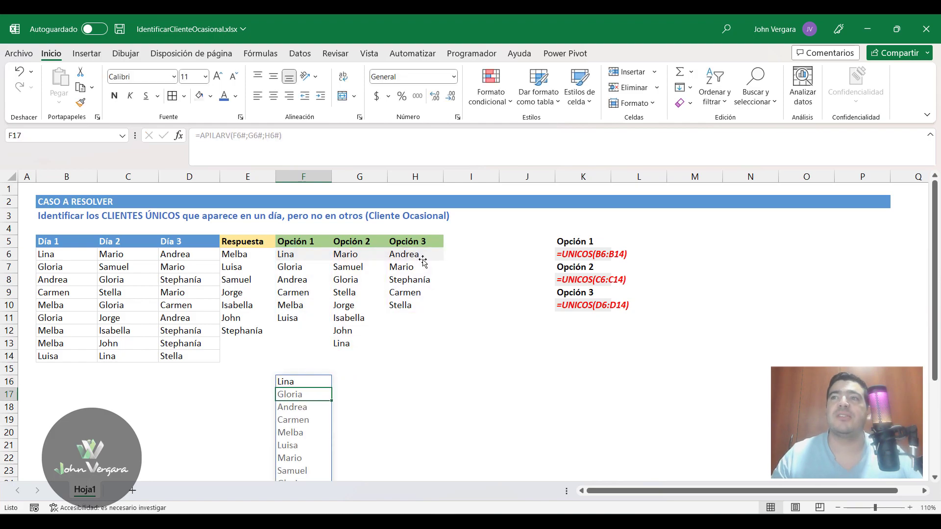
# Review the stacked client list spilled from F16 and compare it with the three Opción lists.
pyautogui.hotkey('ctrl', 'Down')
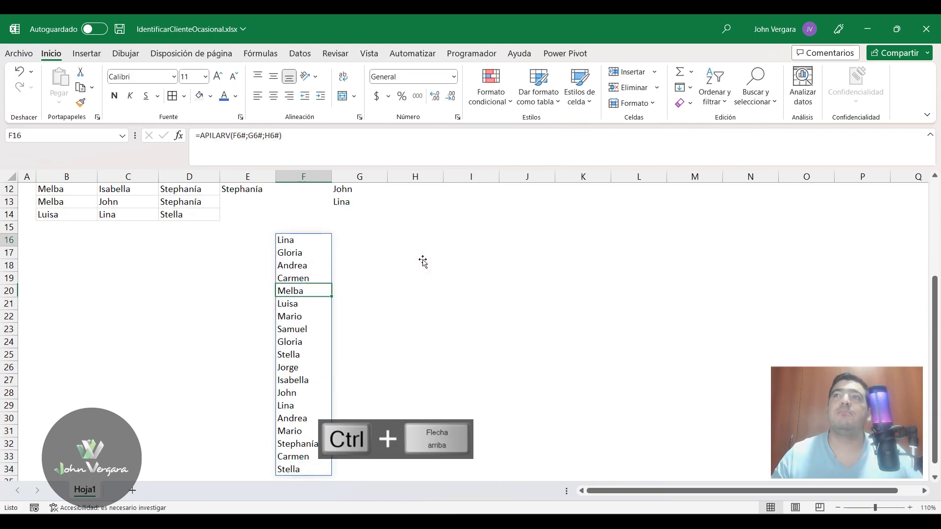
pyautogui.hotkey('ctrl', 'Up')
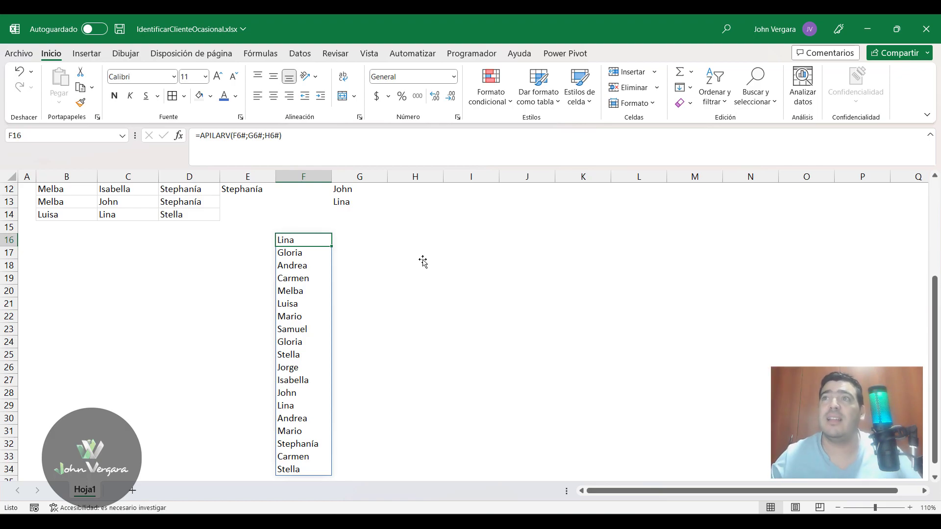
pyautogui.scroll(3, 423, 261)
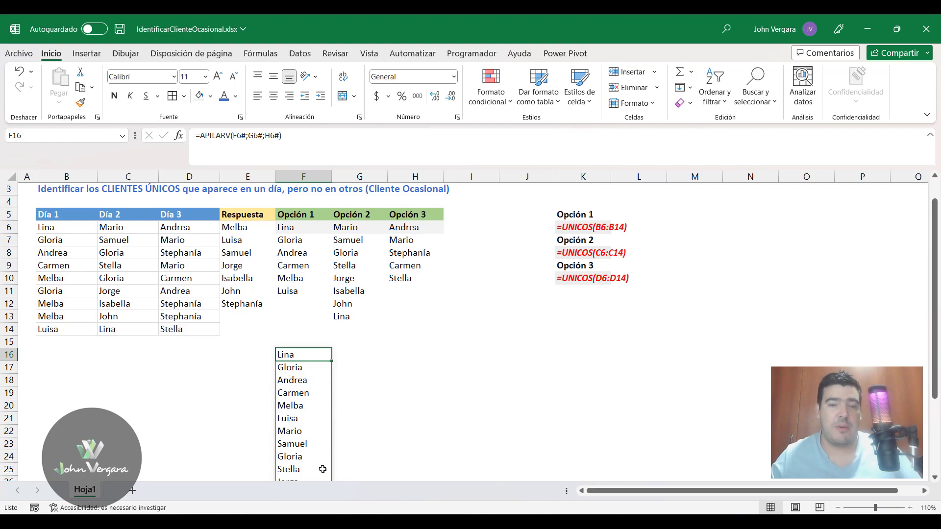
pyautogui.scroll(-3, 322, 469)
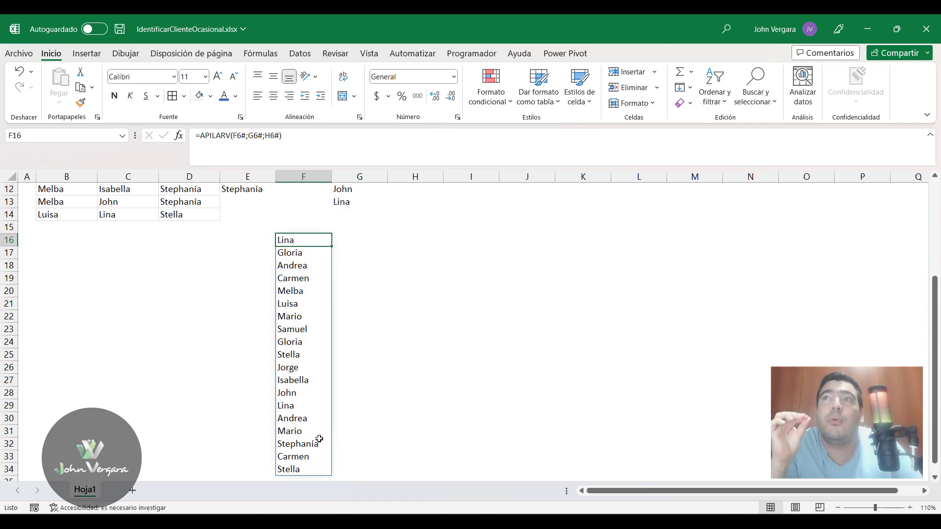
# Wrap the F16 formula in UNICOS with exactly_once set to 1, giving =UNICOS(APILARV(F6#;G6#;H6#);;1).
pyautogui.press('F2')
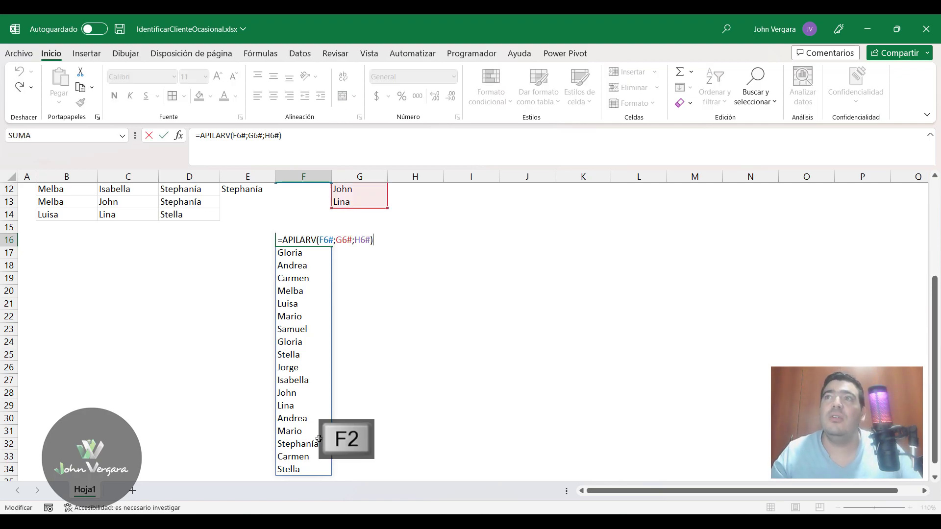
pyautogui.press('Home')
pyautogui.press('Right')
pyautogui.write('UNICOS(')
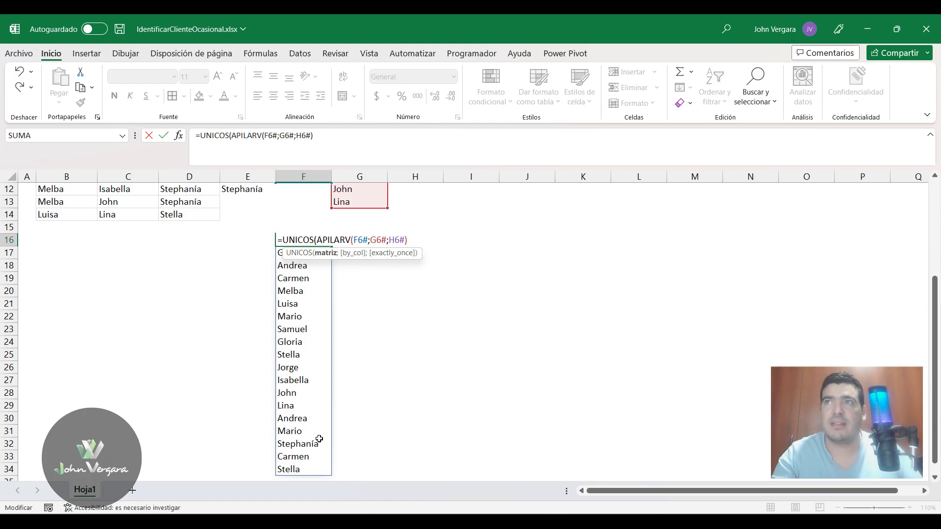
pyautogui.write(';')
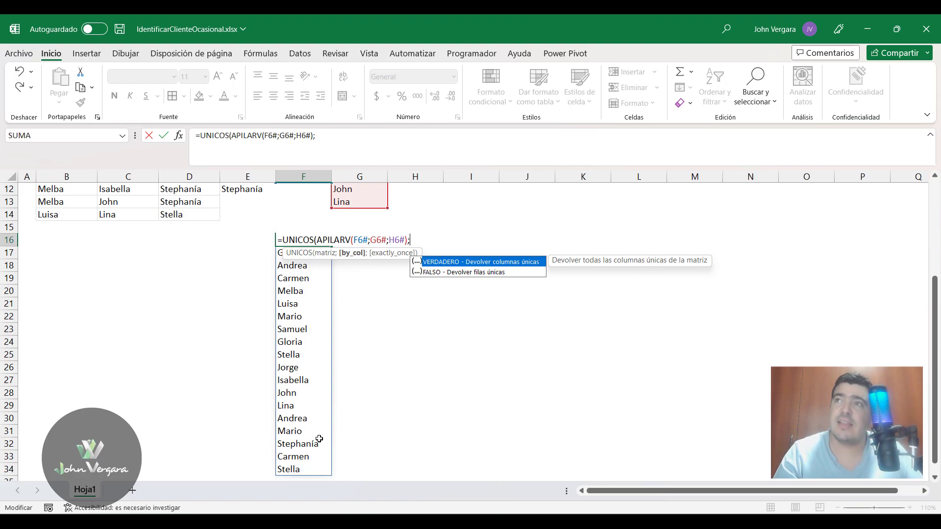
pyautogui.write(';1')
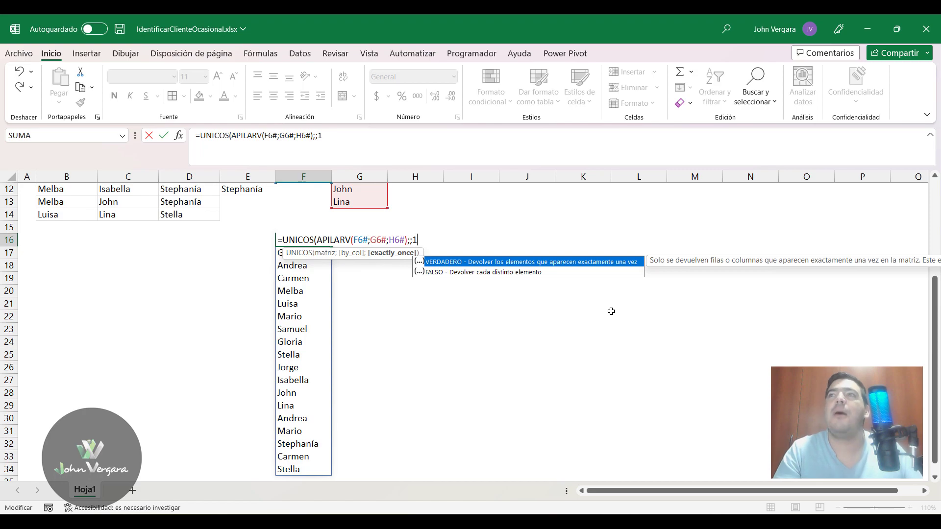
pyautogui.write(')')
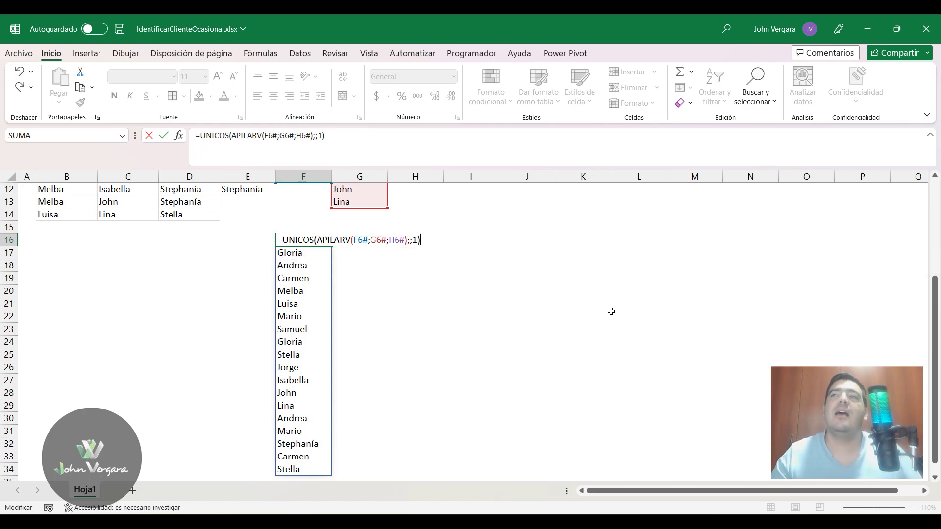
pyautogui.hotkey('ctrl', 'Return')
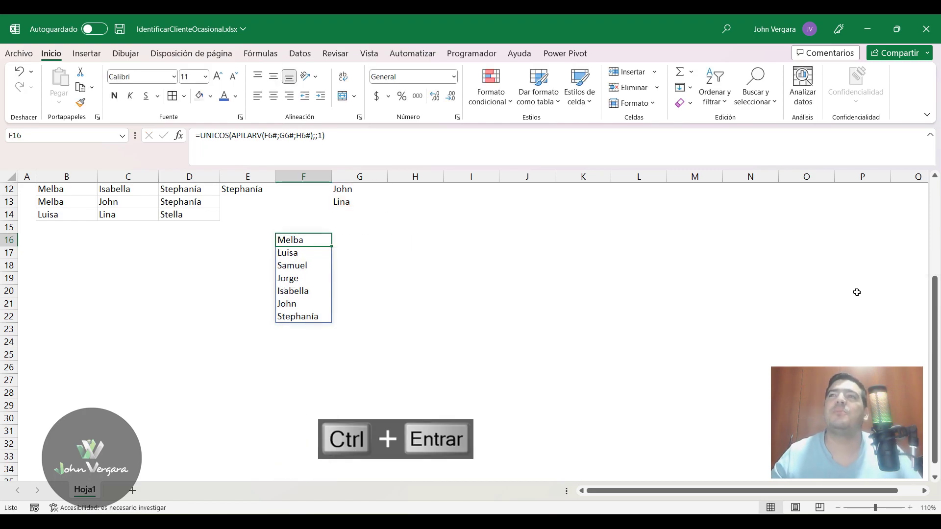
# Compare the client list spilled from F16 with the expected names in the Respuesta column.
pyautogui.scroll(3, 562, 326)
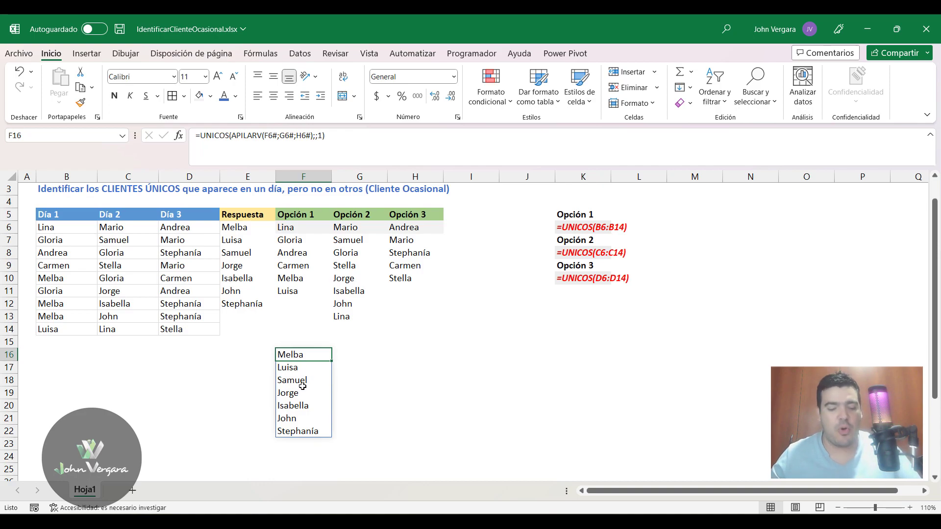
pyautogui.hotkey('ctrl', '2')
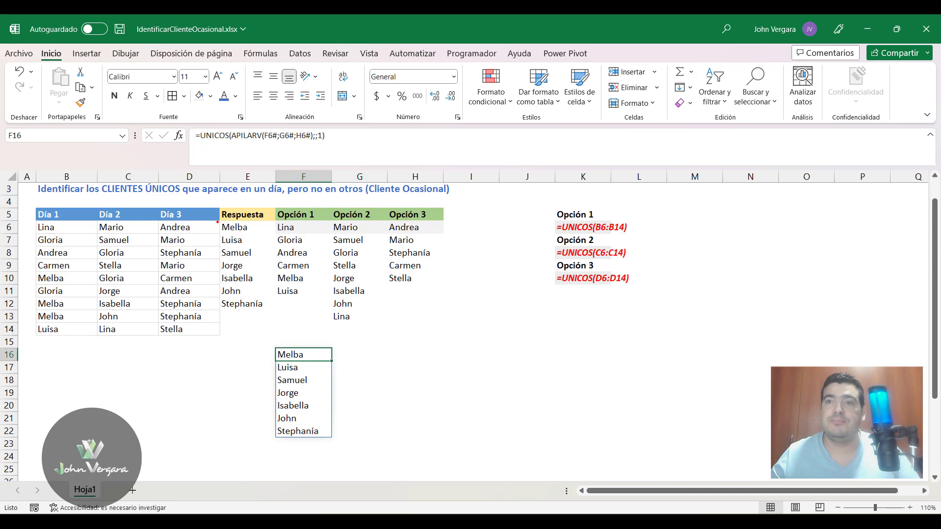
pyautogui.moveTo(217, 221); pyautogui.dragTo(335, 446)
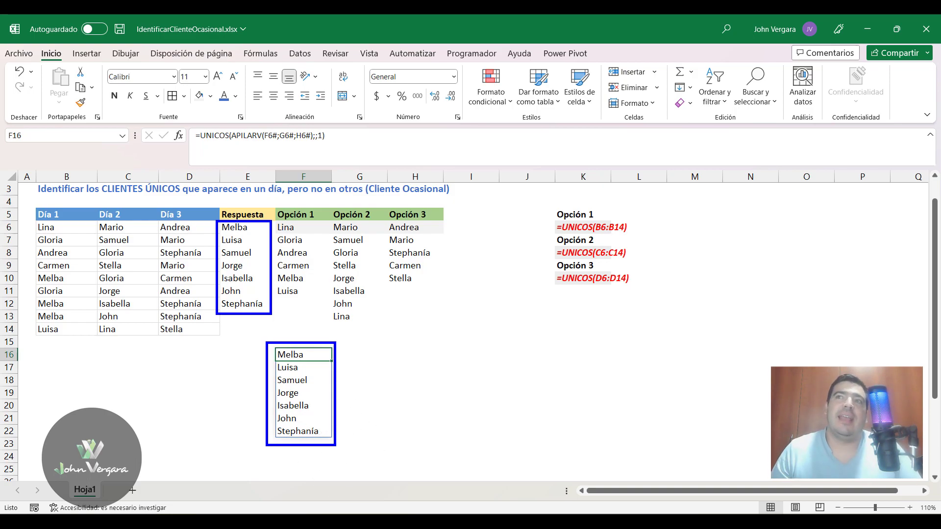
pyautogui.press('Escape')
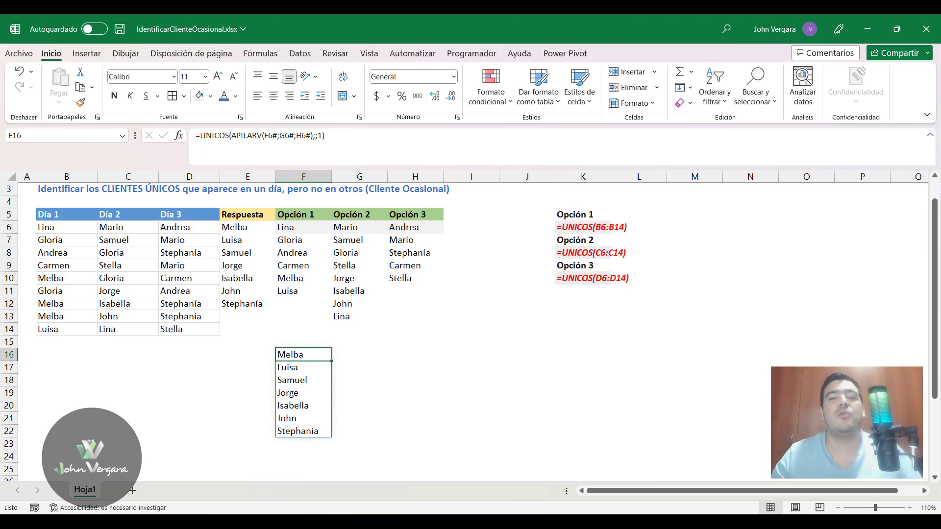
# Delete the UNICOS formulas in G6 and H6 under Opción 2 and Opción 3.
pyautogui.press('Up')
pyautogui.press('Up')
pyautogui.press('Up')
pyautogui.press('Up')
pyautogui.press('Up')
pyautogui.press('Up')
pyautogui.press('Up')
pyautogui.press('Up')
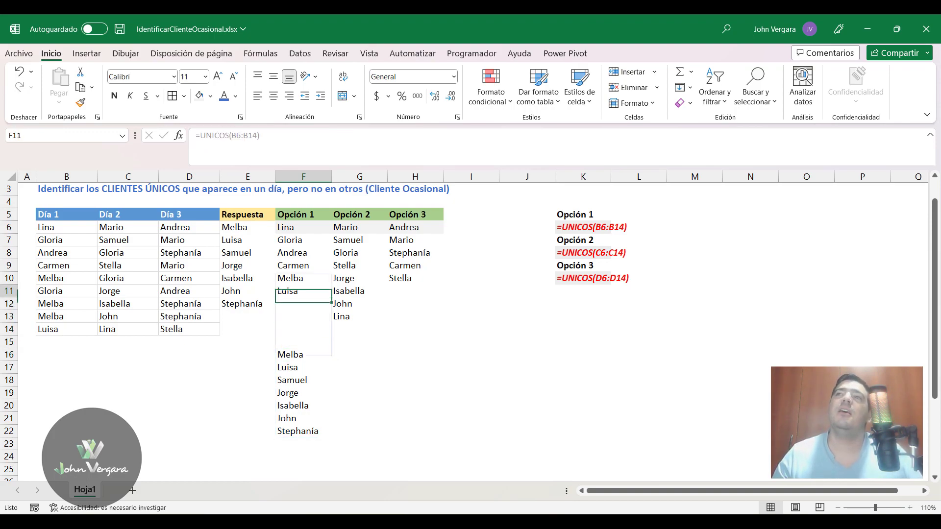
pyautogui.press('Up')
pyautogui.press('Up')
pyautogui.press('Right')
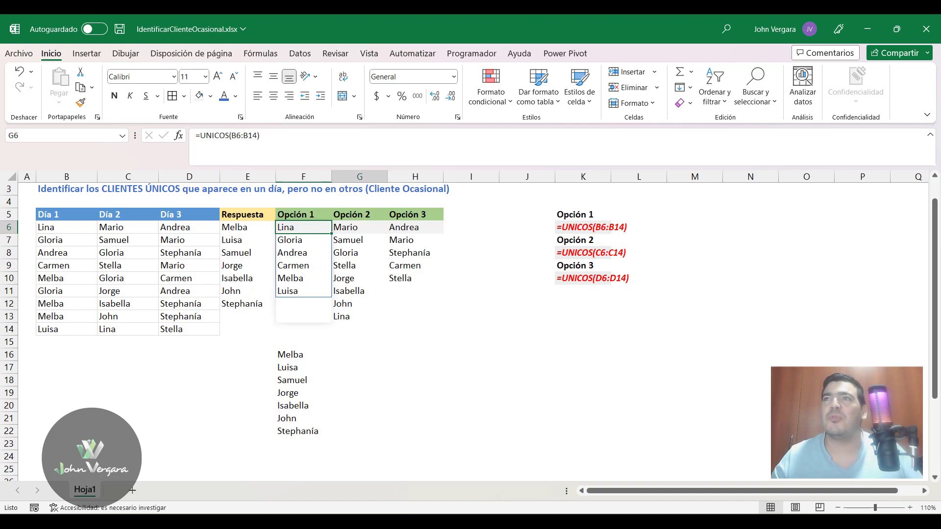
pyautogui.hotkey('ctrl', 'shift', 'Down')
pyautogui.press('Delete')
pyautogui.press('Right')
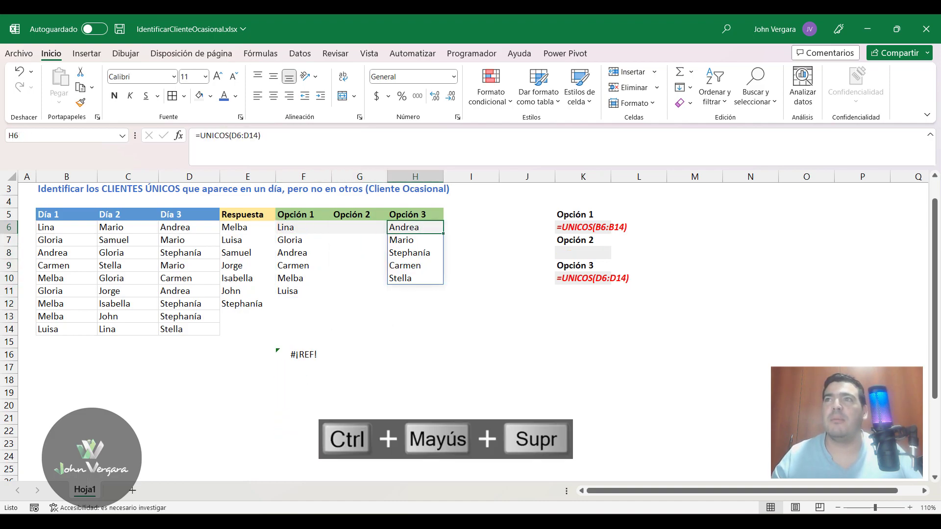
pyautogui.hotkey('shift', 'Down')
pyautogui.hotkey('ctrl', 'shift', 'Down')
pyautogui.press('Delete')
# Clear the combined UNICOS and APILARV formula from F16.
pyautogui.press('Left')
pyautogui.press('Down')
pyautogui.press('Down')
pyautogui.press('Down')
pyautogui.press('Left')
pyautogui.press('Down')
pyautogui.press('Down')
pyautogui.press('Down')
pyautogui.press('Down')
pyautogui.press('Down')
pyautogui.press('Down')
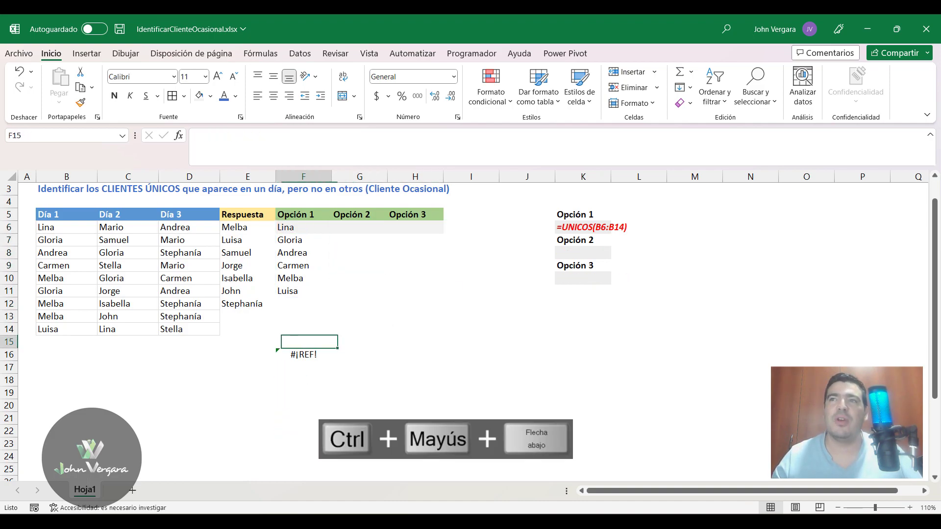
pyautogui.press('Down')
pyautogui.press('Delete')
# Nest the existing UNICOS(B6:B14) in F6 inside APILARV as its first array.
pyautogui.press('Up')
pyautogui.press('Up')
pyautogui.press('Up')
pyautogui.press('Up')
pyautogui.press('Up')
pyautogui.press('Up')
pyautogui.press('Up')
pyautogui.press('Up')
pyautogui.press('Up')
pyautogui.press('Up')
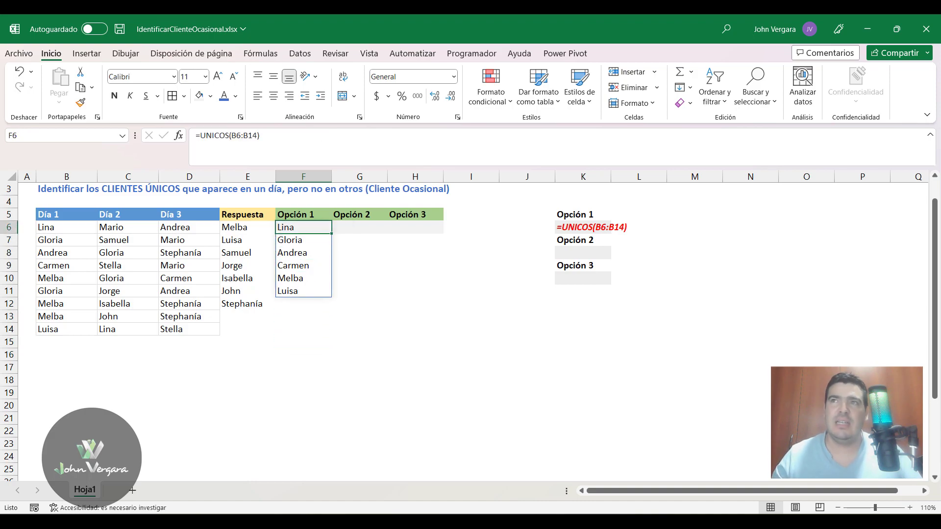
pyautogui.press('F2')
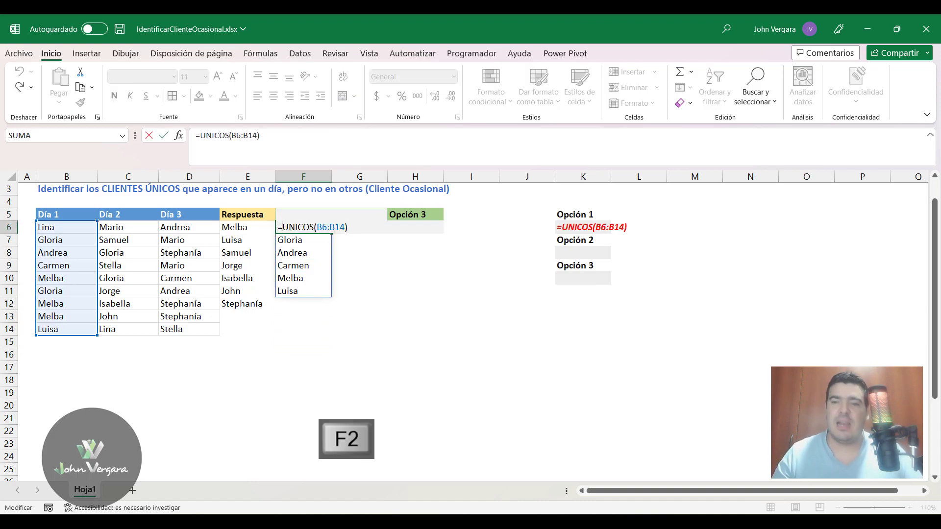
pyautogui.write('APILA')
pyautogui.write('RV')
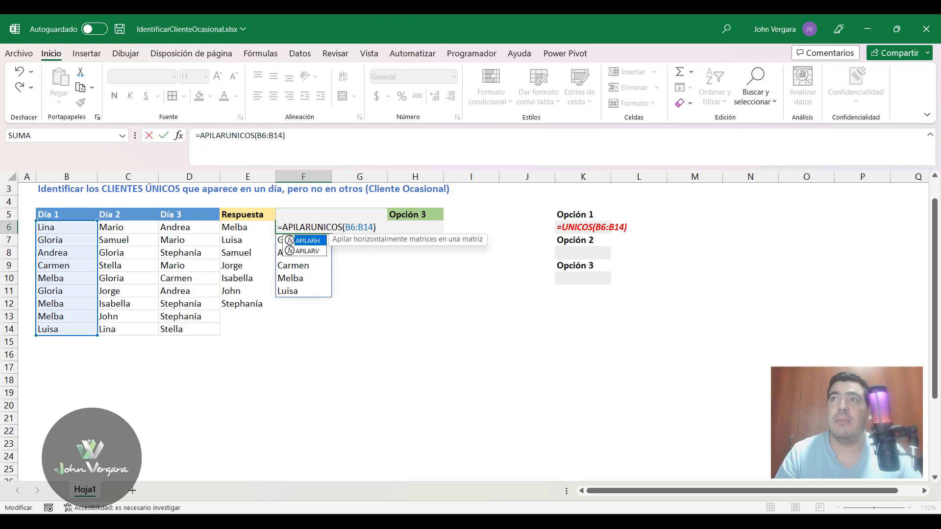
pyautogui.press('Tab')
pyautogui.press('End')
pyautogui.write(';')
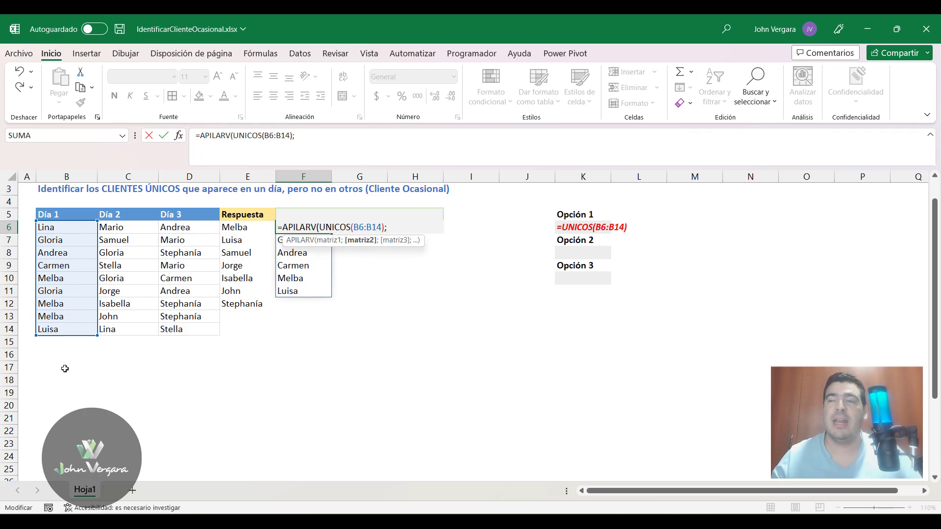
# Add UNICOS(C6:C14) and UNICOS(D6:D14) as the second and third APILARV arrays in F6 and enter the formula.
pyautogui.write('UNICOS')
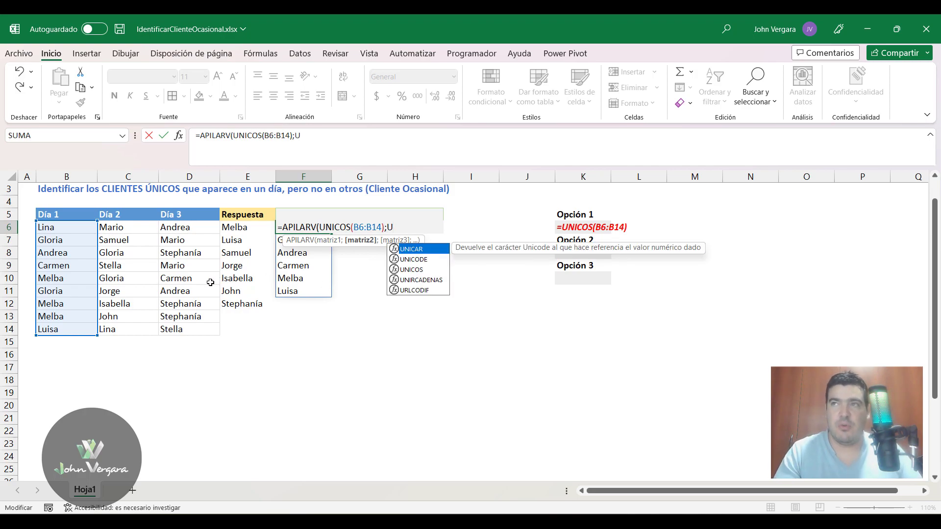
pyautogui.press('Tab')
pyautogui.moveTo(137, 228); pyautogui.dragTo(146, 328)
pyautogui.write(');UNICOS(C6:C14')
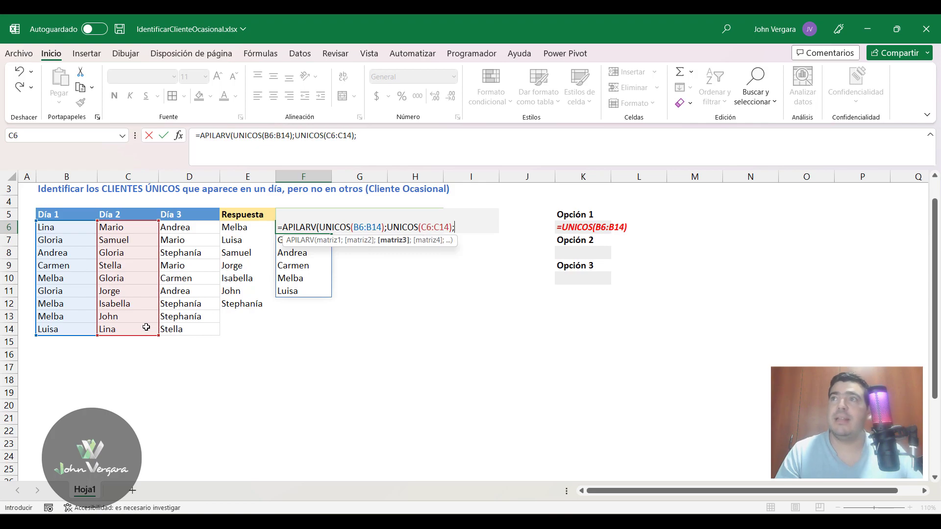
pyautogui.write('S')
pyautogui.press('Tab')
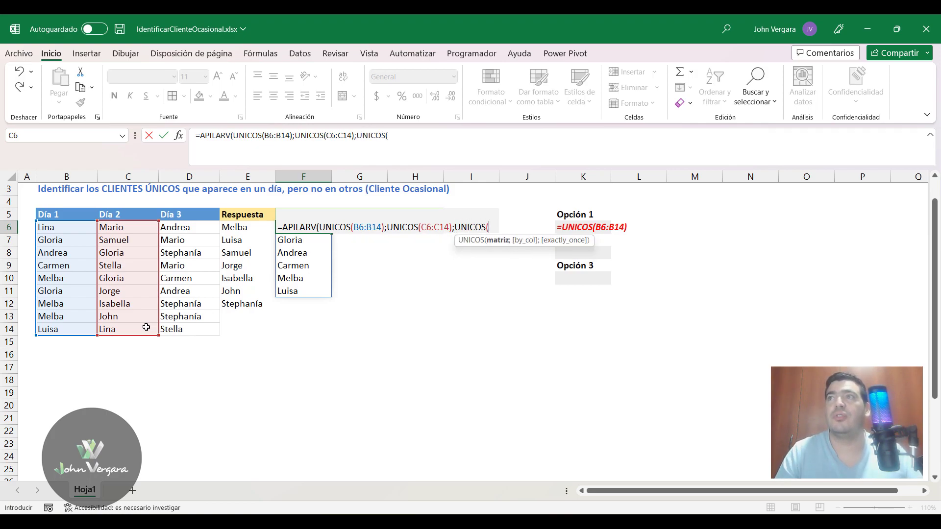
pyautogui.moveTo(185, 228); pyautogui.dragTo(194, 329)
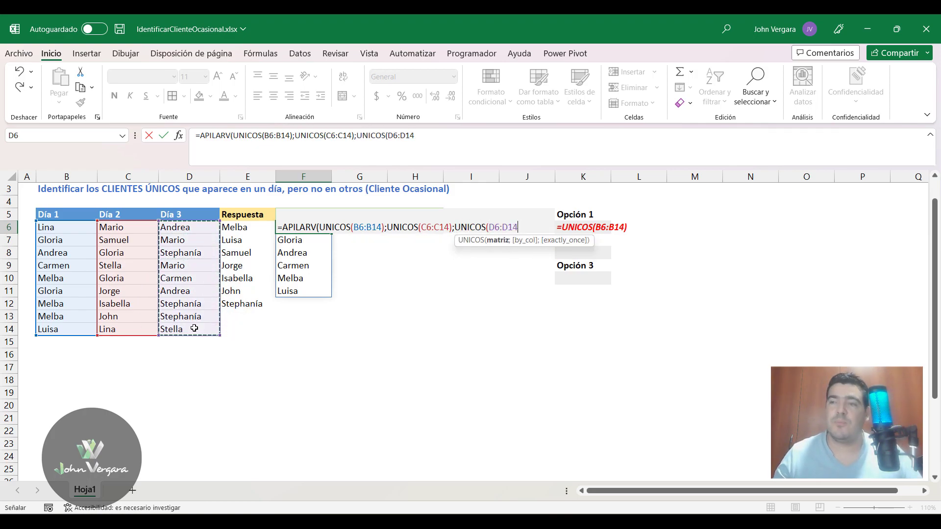
pyautogui.write('))')
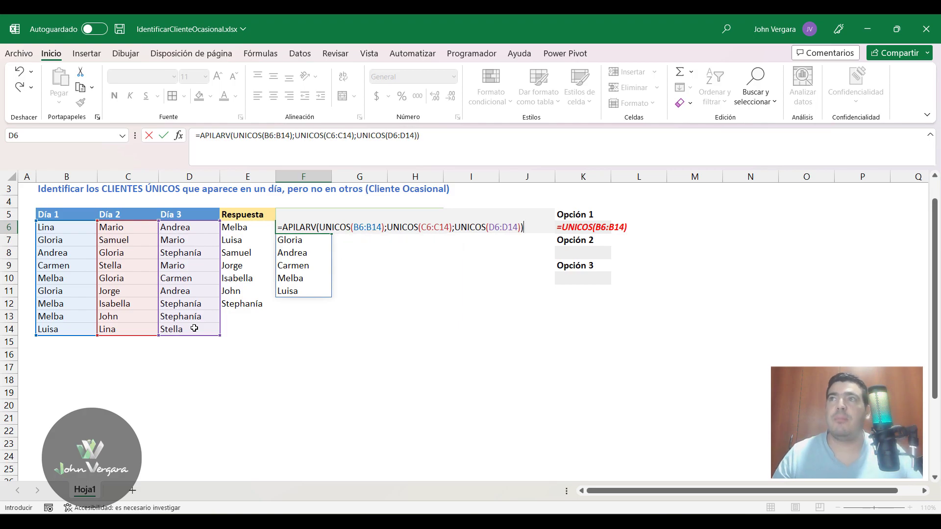
pyautogui.hotkey('ctrl', 'Return')
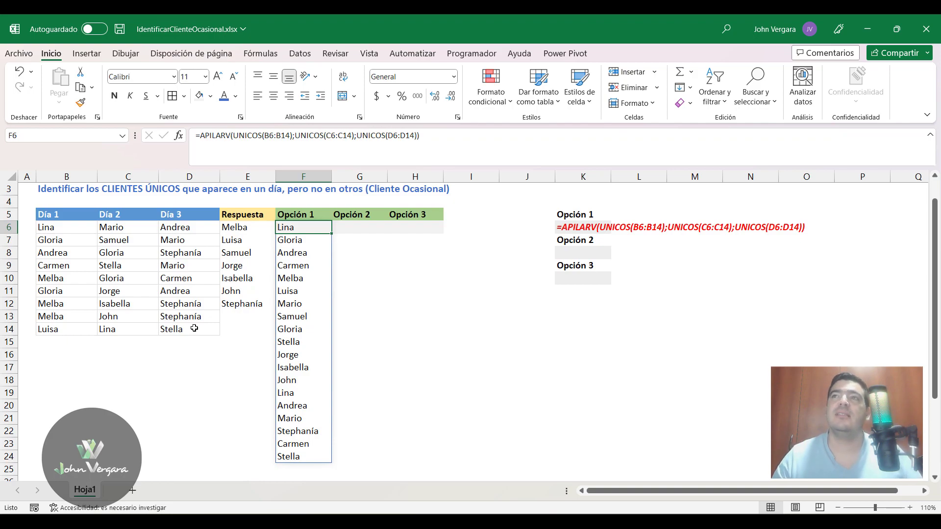
# Wrap the F6 formula in an outer UNICOS with exactly_once 1: =UNICOS(APILARV(UNICOS(B6:B14);UNICOS(C6:C14);UNICOS(D6:D14));;1).
pyautogui.press('F2')
pyautogui.write('U')
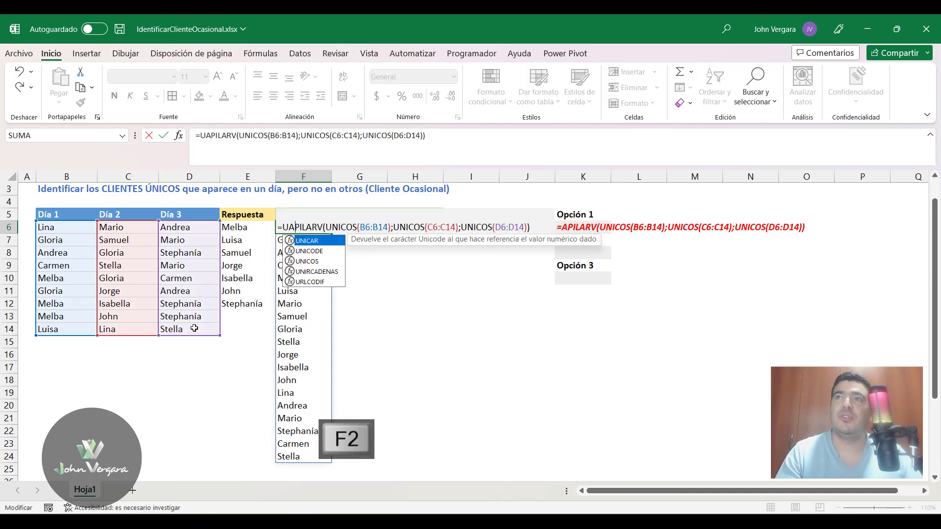
pyautogui.write('NICOS(')
pyautogui.press('End')
pyautogui.write(';')
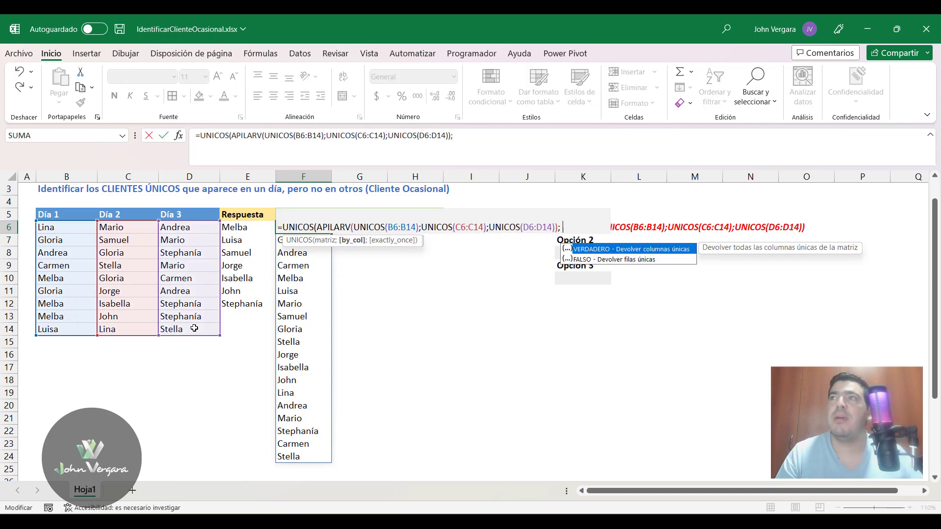
pyautogui.write(';')
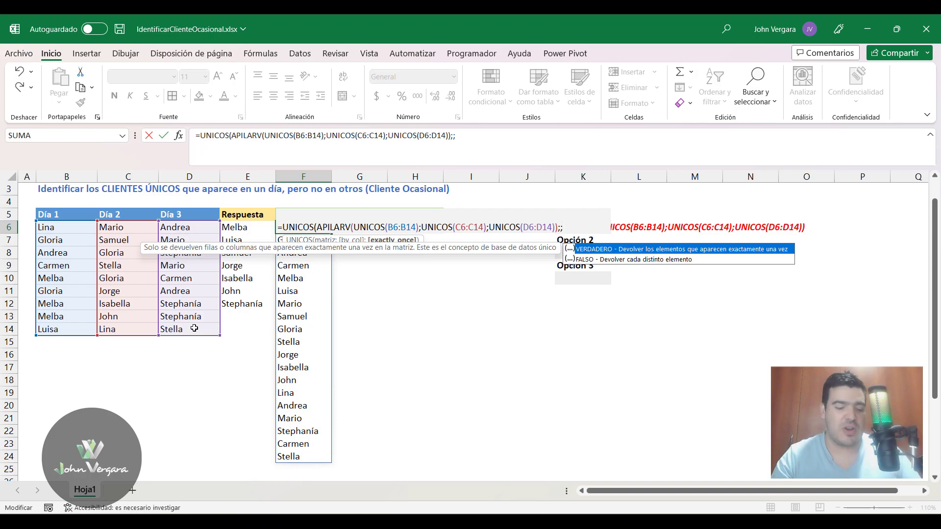
pyautogui.write('1)')
pyautogui.press('Return')
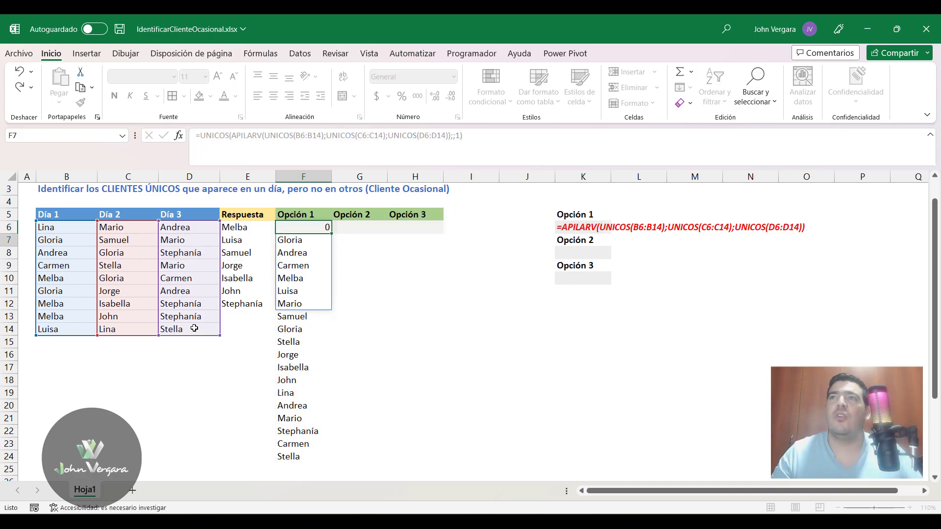
pyautogui.press('Up')
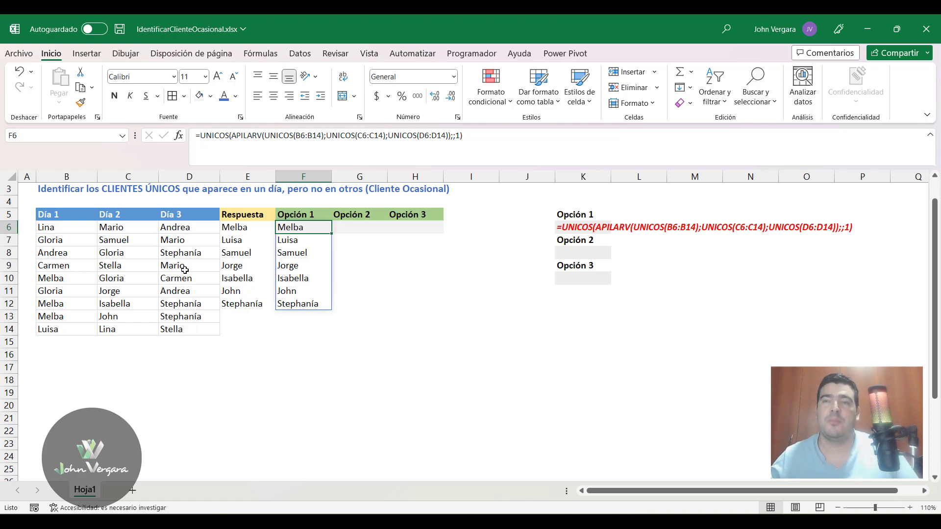
# Open the F6 formula for review and mark the outer UNICOS and its three nested UNICOS calls with arrows.
pyautogui.press('F2')
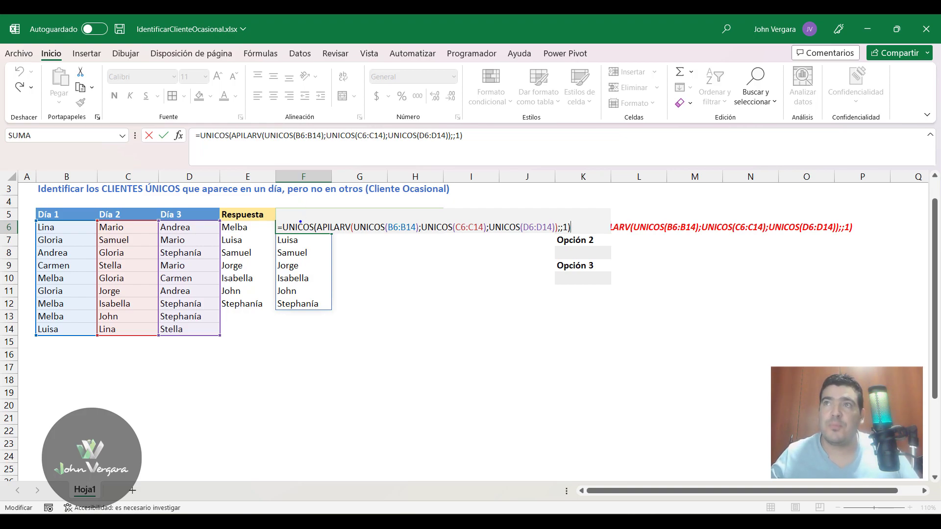
pyautogui.moveTo(371, 182); pyautogui.dragTo(372, 219)
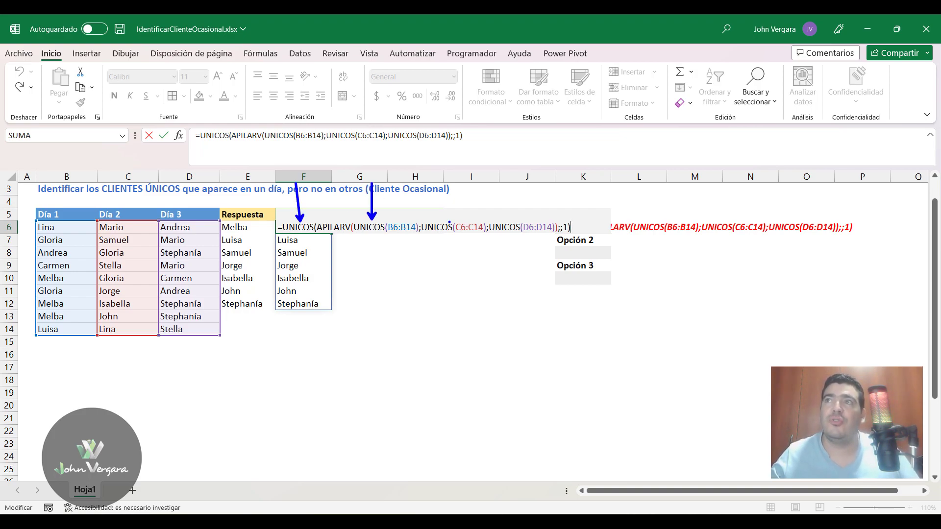
pyautogui.moveTo(460, 179); pyautogui.dragTo(440, 219)
pyautogui.moveTo(510, 189); pyautogui.dragTo(511, 221)
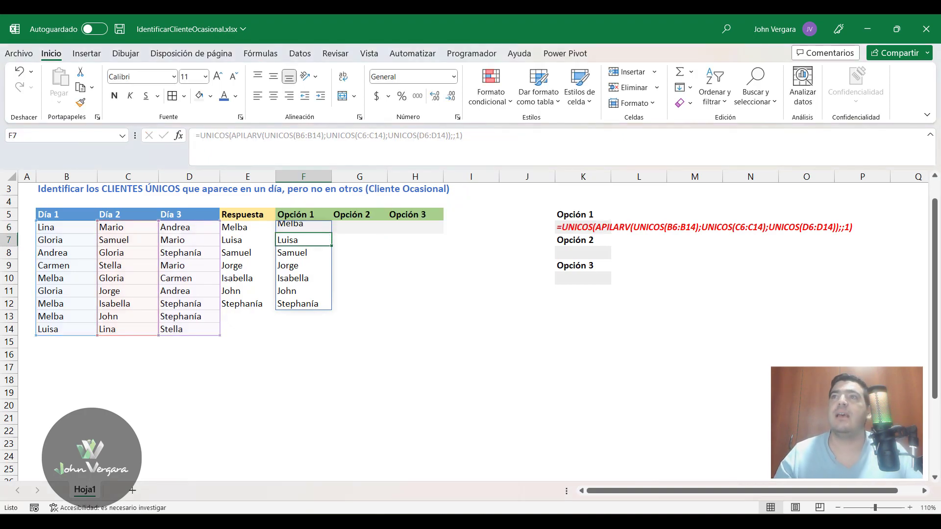
# Start a LET formula in G6 under Opción 2, naming f as a LAMBDA with parameters r and t.
pyautogui.click(359, 227)
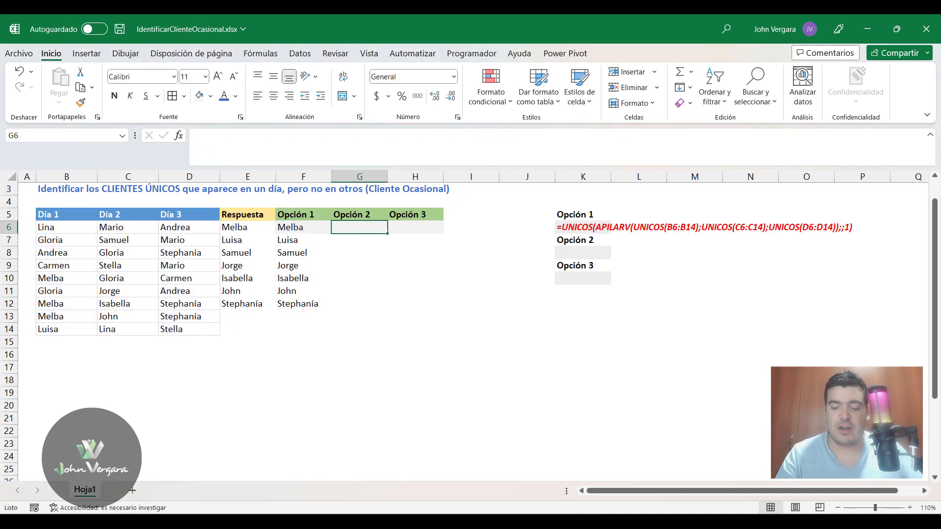
pyautogui.write('=LET(')
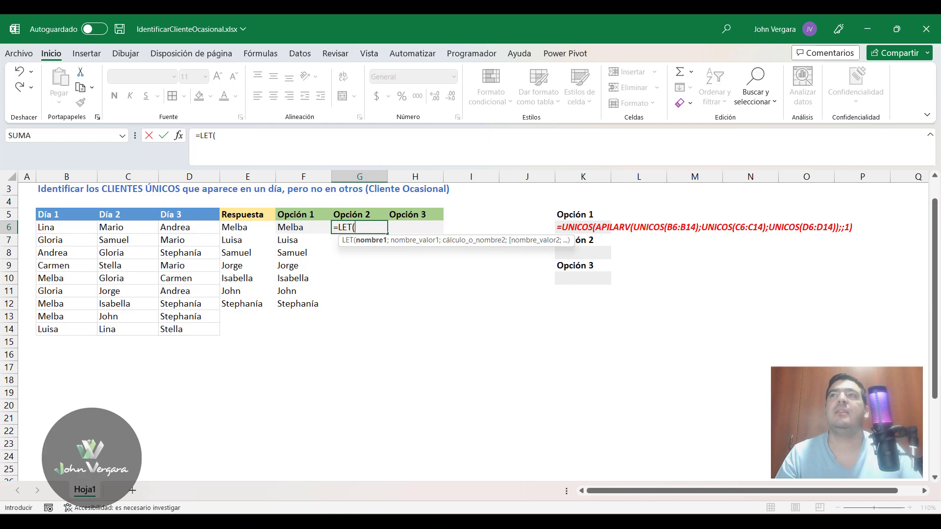
pyautogui.write('f')
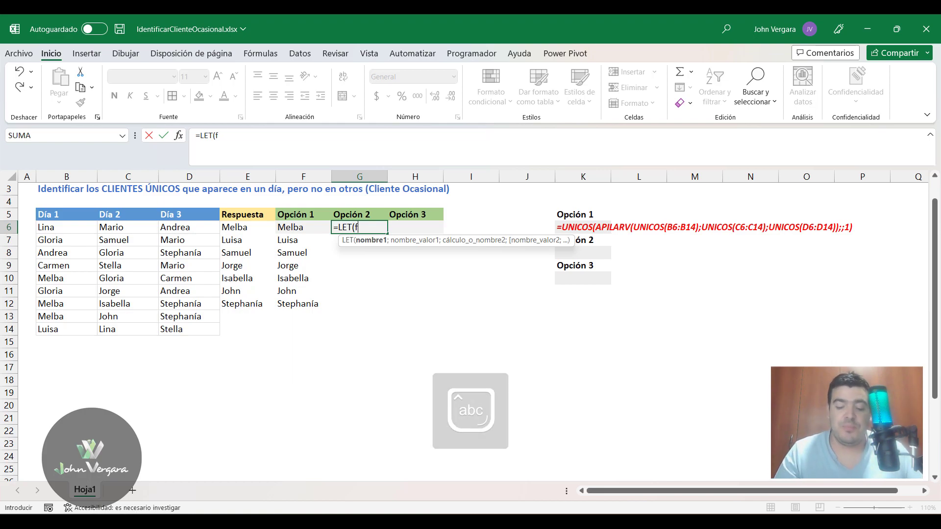
pyautogui.write(';LAMBDA(')
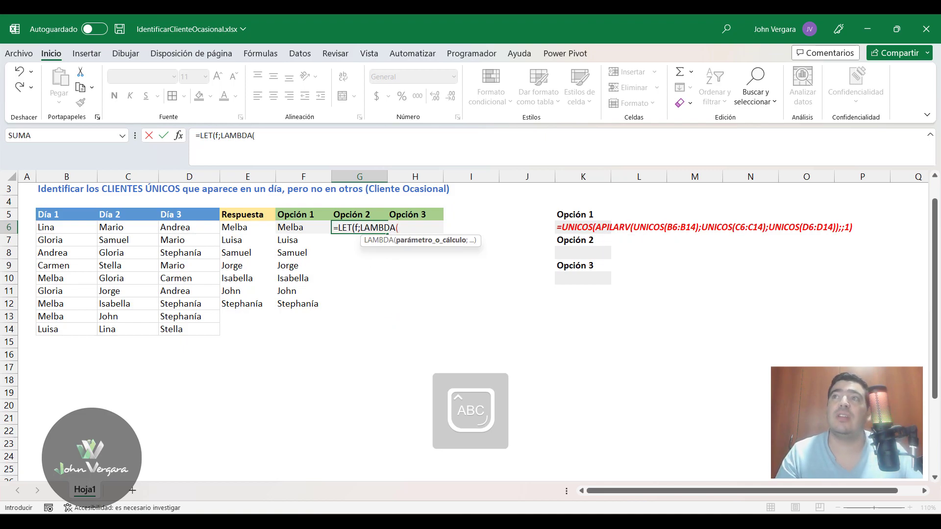
pyautogui.press('capslock')
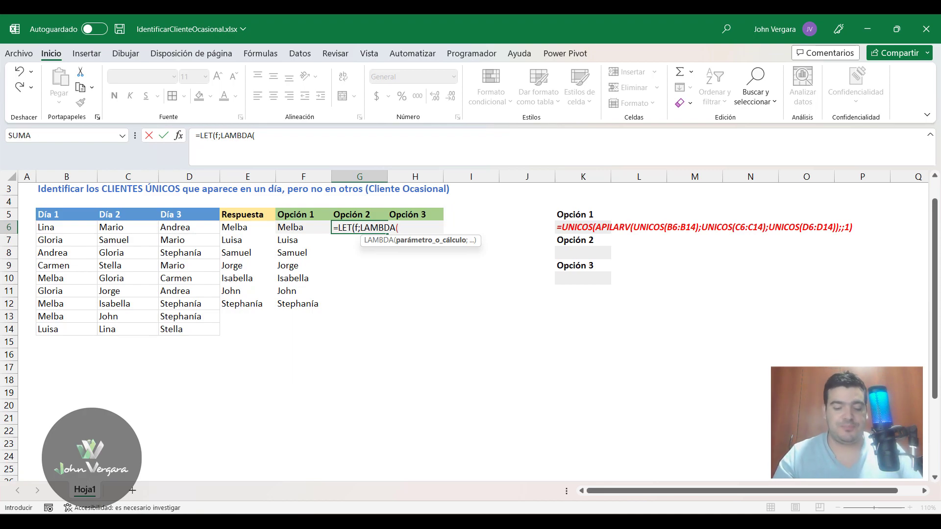
pyautogui.write('r')
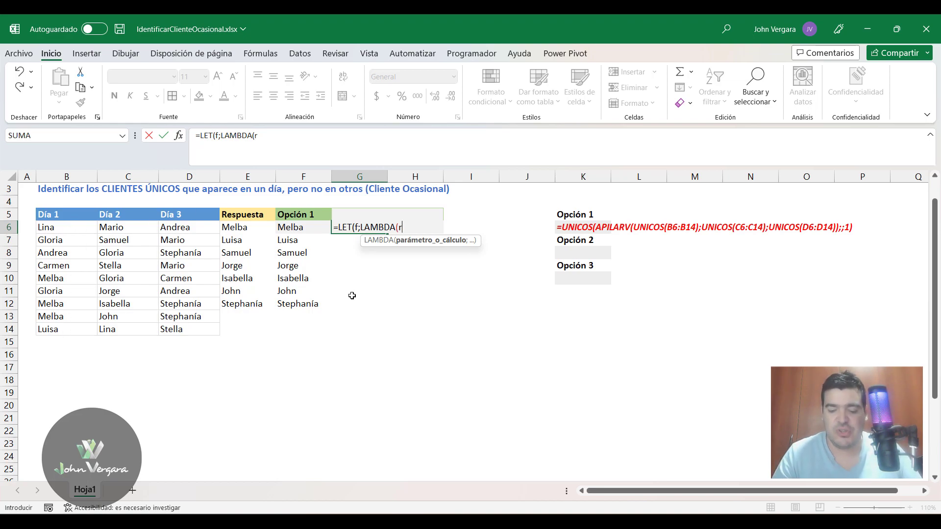
pyautogui.write(';')
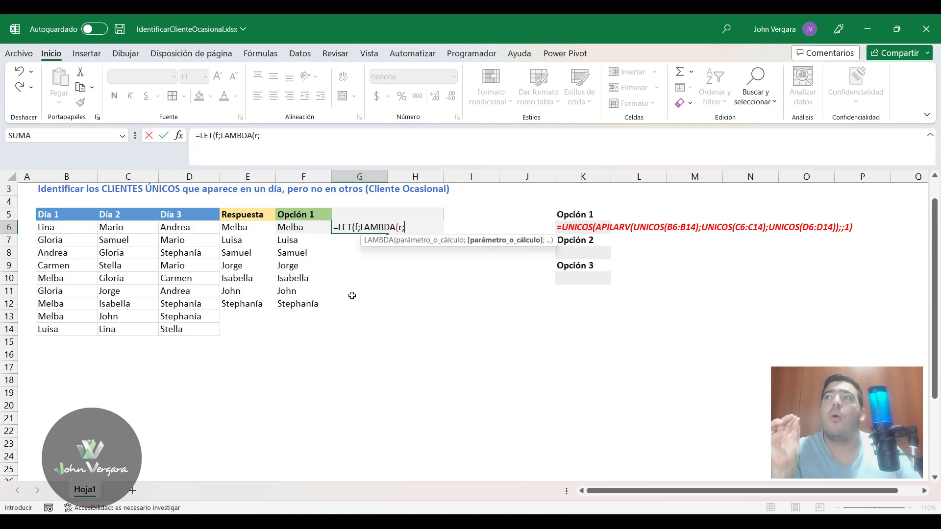
pyautogui.write('t')
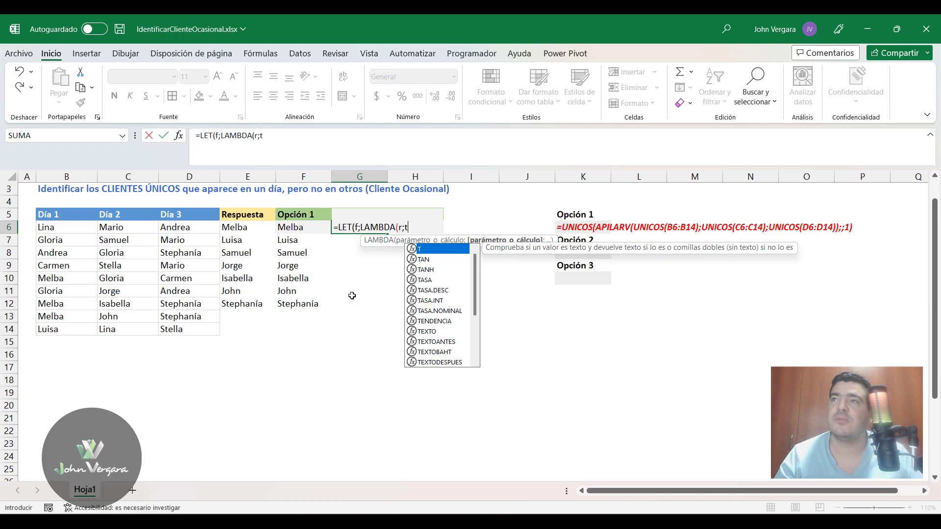
pyautogui.write(';')
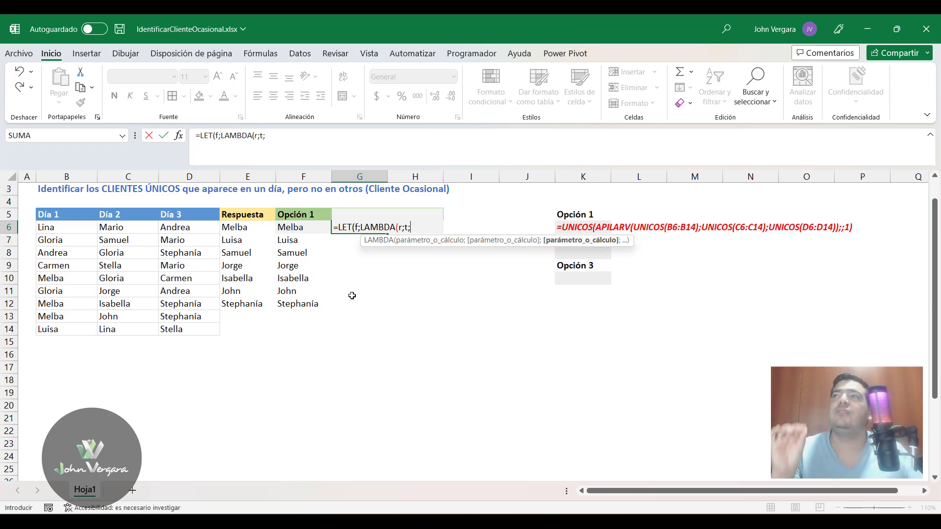
# Give the LAMBDA the calculation UNICOS(r;;t) and close it, so the G6 formula reads =LET(f;LAMBDA(r;t;UNICOS(r;;t));.
pyautogui.write('unicos')
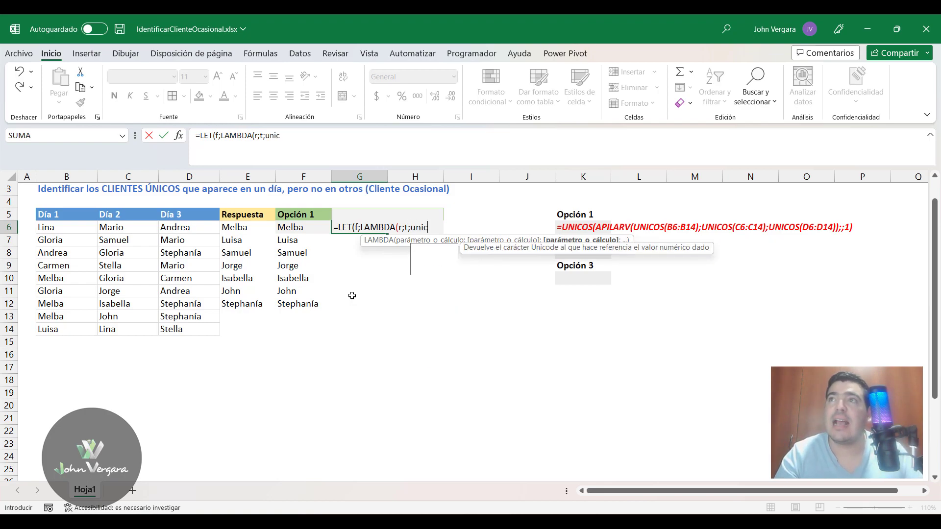
pyautogui.press('BackSpace')
pyautogui.press('BackSpace')
pyautogui.press('BackSpace')
pyautogui.press('BackSpace')
pyautogui.press('BackSpace')
pyautogui.press('BackSpace')
pyautogui.press('capslock')
pyautogui.write('UNICOS(')
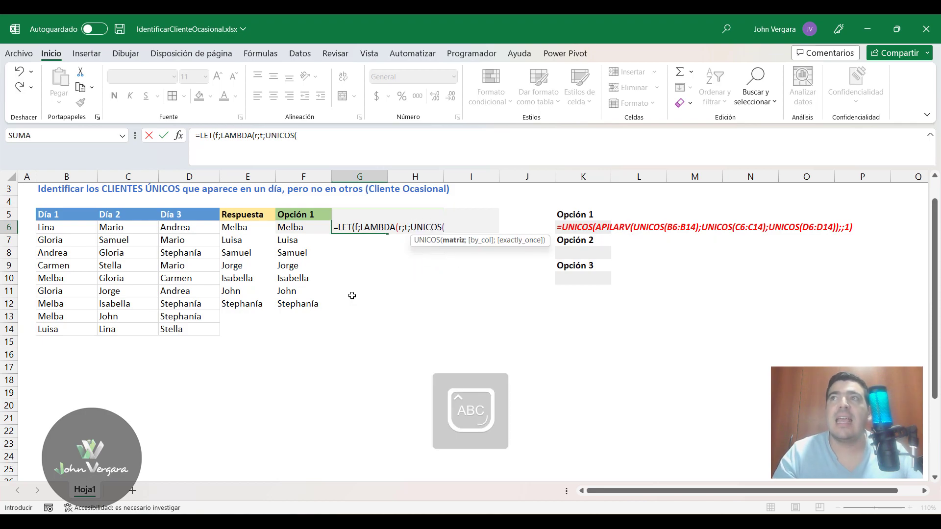
pyautogui.press('capslock')
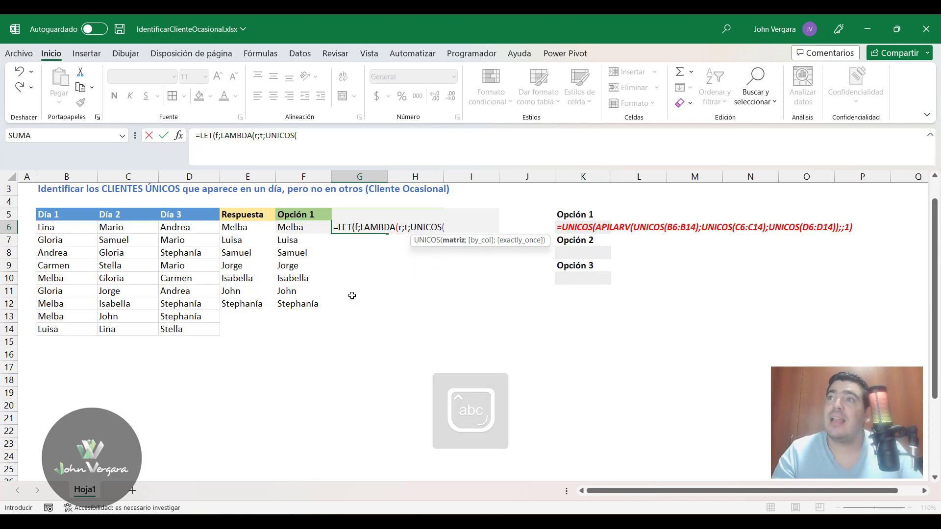
pyautogui.write('r')
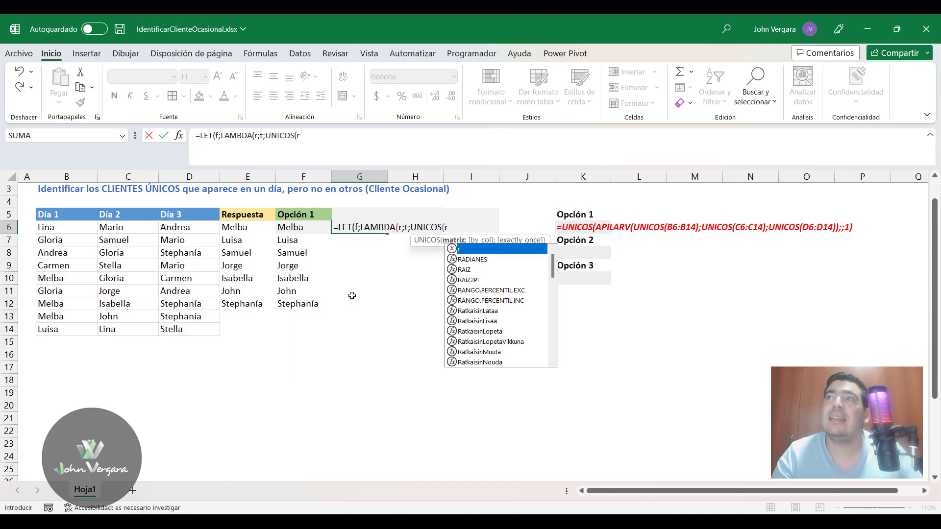
pyautogui.write(';')
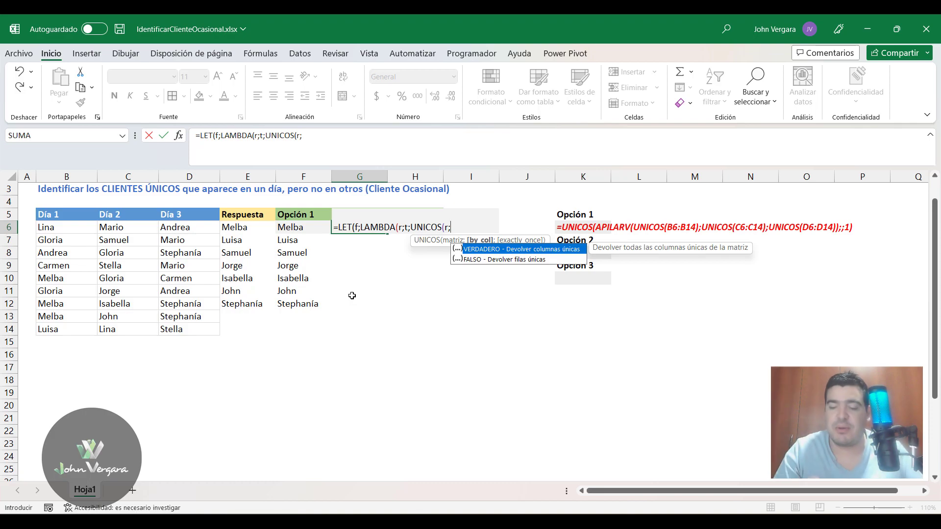
pyautogui.write(';t')
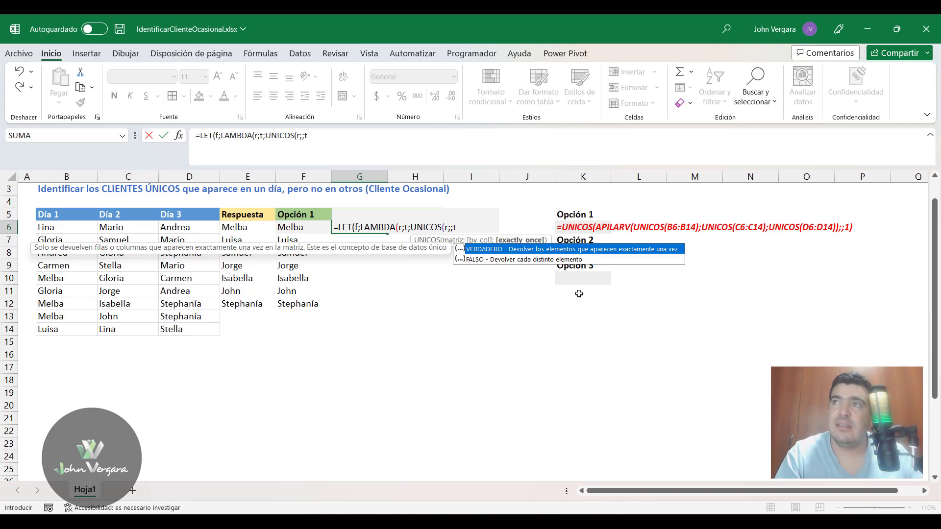
pyautogui.write(')')
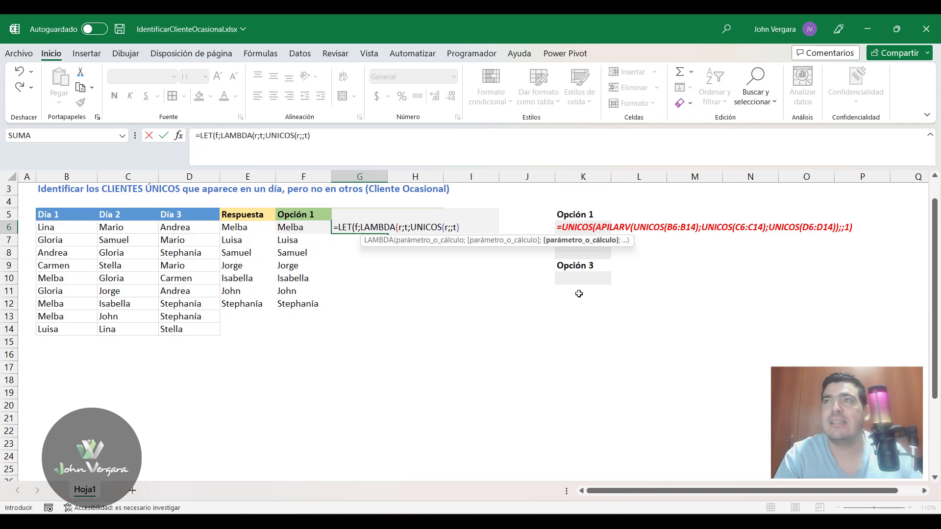
pyautogui.write(')')
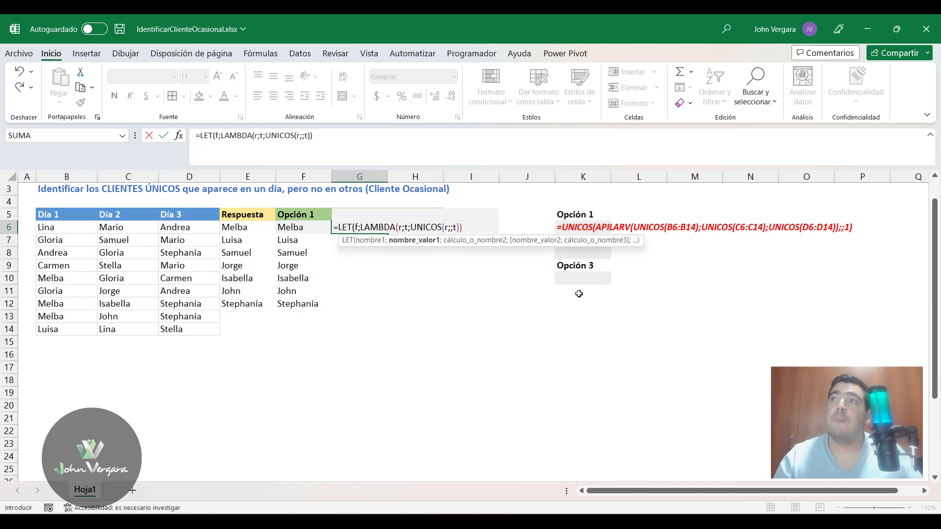
pyautogui.write(';')
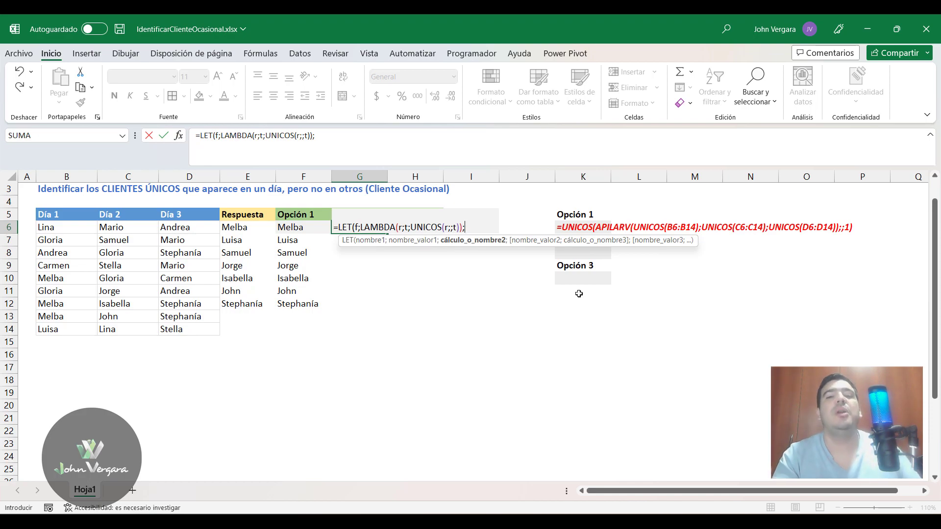
# Add f(B6:B14;0) on a new line as the LET calculation, enter the formula, and compare its spilled names with Día 1.
pyautogui.hotkey('alt', 'Return')
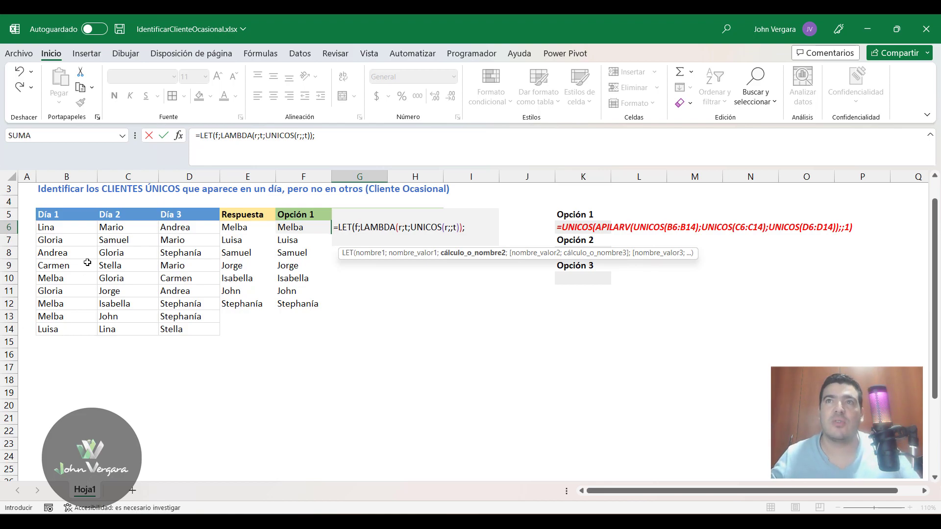
pyautogui.write('f(')
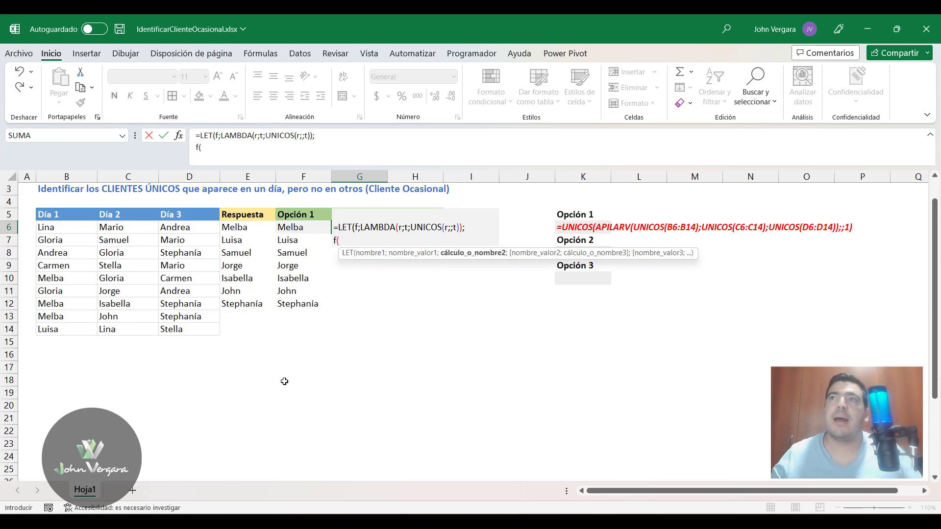
pyautogui.moveTo(71, 226); pyautogui.dragTo(77, 329)
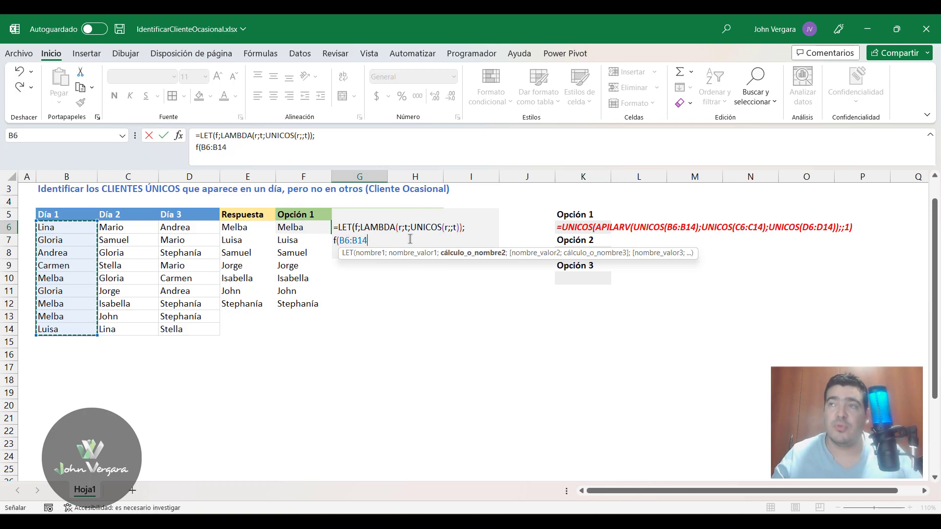
pyautogui.write(';')
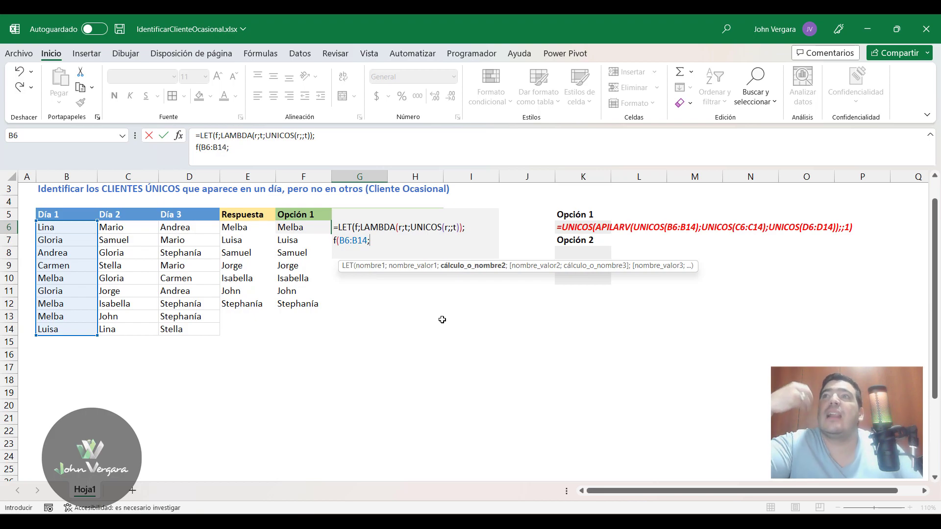
pyautogui.write('0')
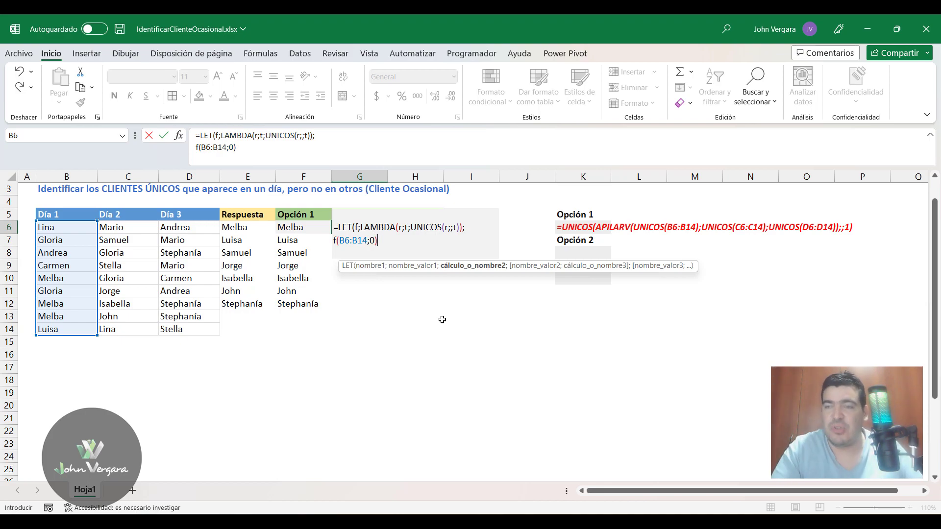
pyautogui.hotkey('ctrl', 'Return')
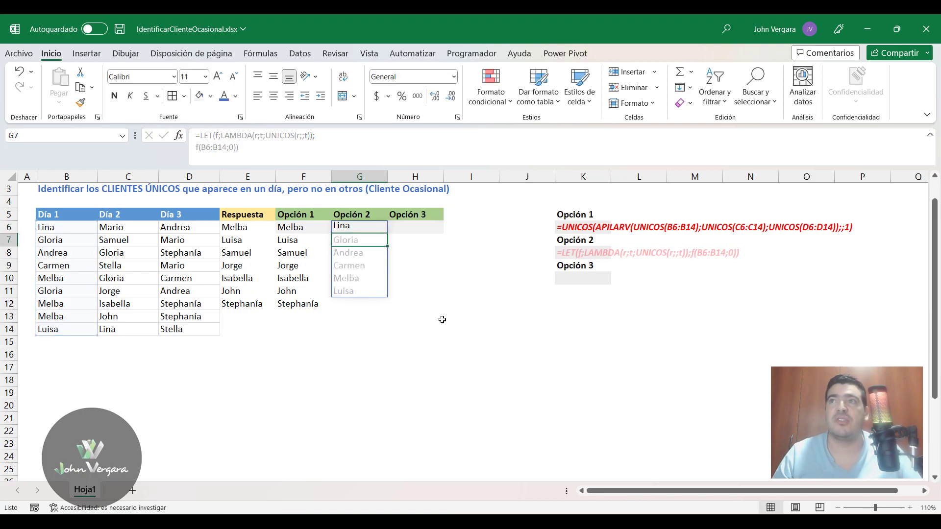
pyautogui.hotkey('ctrl', 'shift', 'Down')
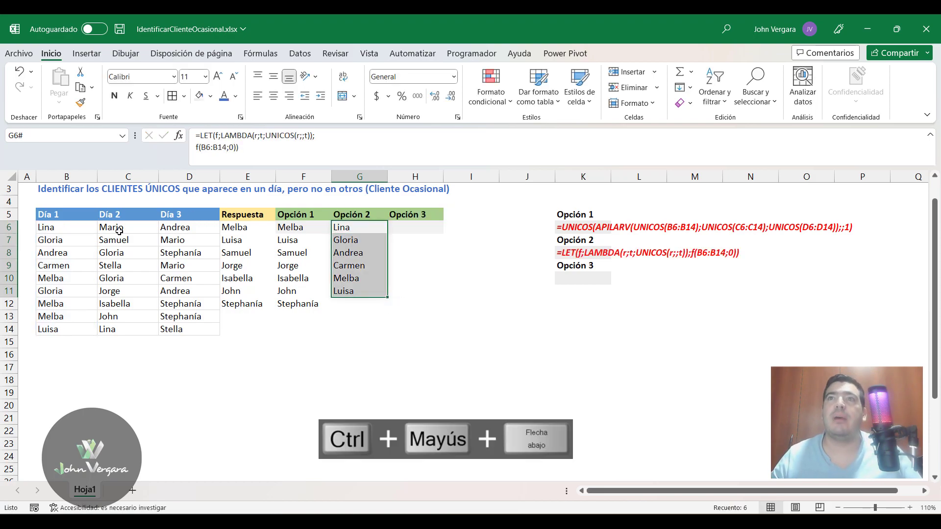
pyautogui.moveTo(60, 227); pyautogui.dragTo(64, 331)
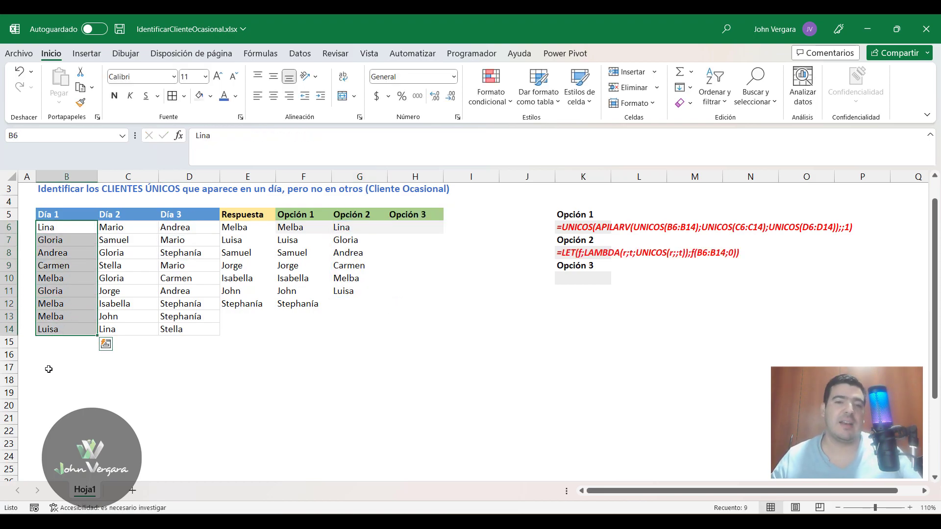
# Edit the G6 formula to leave the second argument of f empty: f(B6:B14;).
pyautogui.click(344, 228)
pyautogui.press('F2')
pyautogui.click(377, 241)
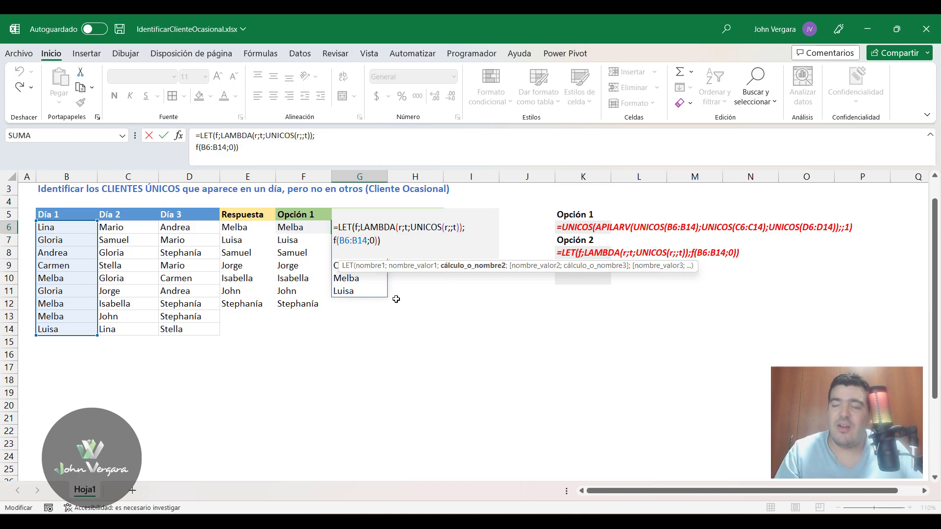
pyautogui.press('BackSpace')
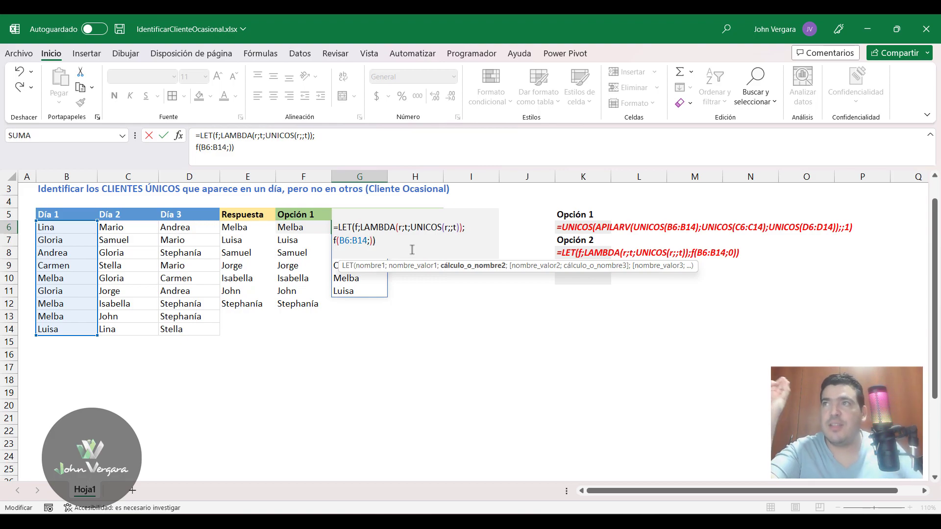
# Add a second call, f(C6:C14;), after f(B6:B14;) in the G6 formula for the Día 2 clients.
pyautogui.write(';')
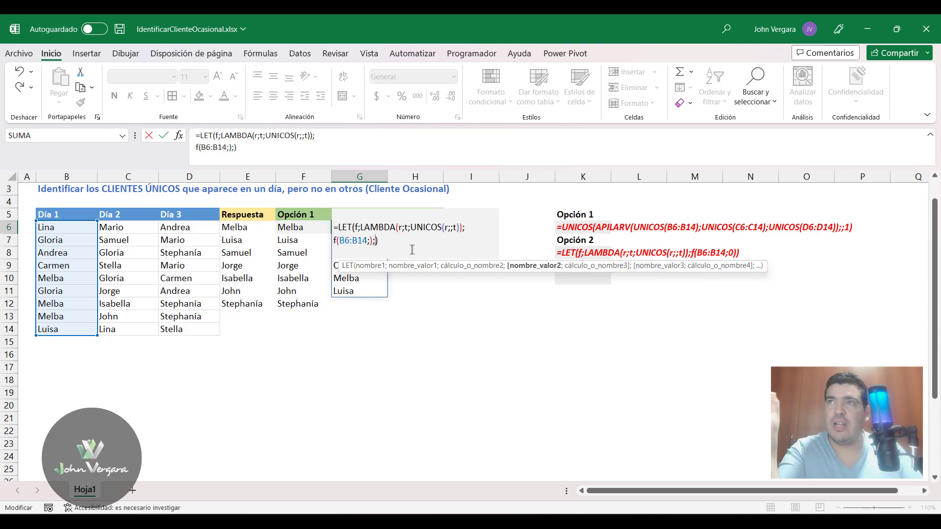
pyautogui.write('f')
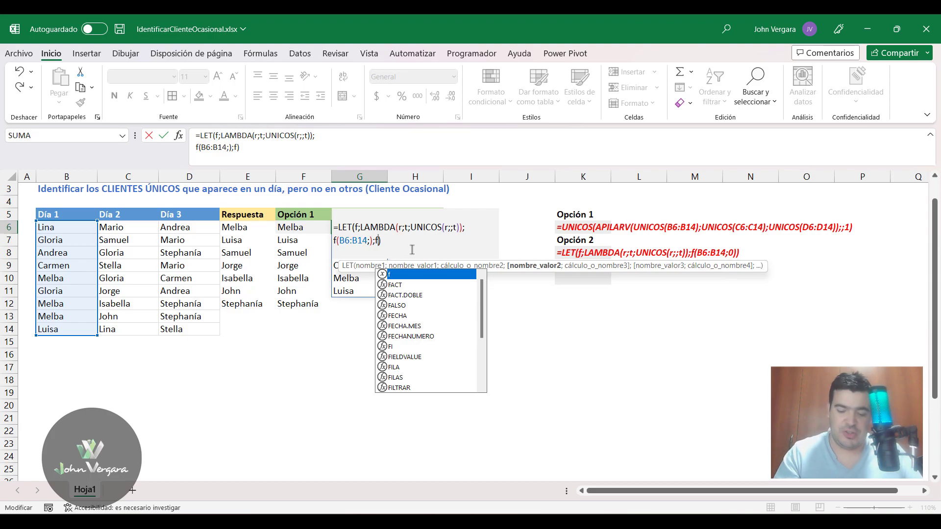
pyautogui.write('(')
pyautogui.moveTo(142, 226); pyautogui.dragTo(141, 333)
pyautogui.write(';')
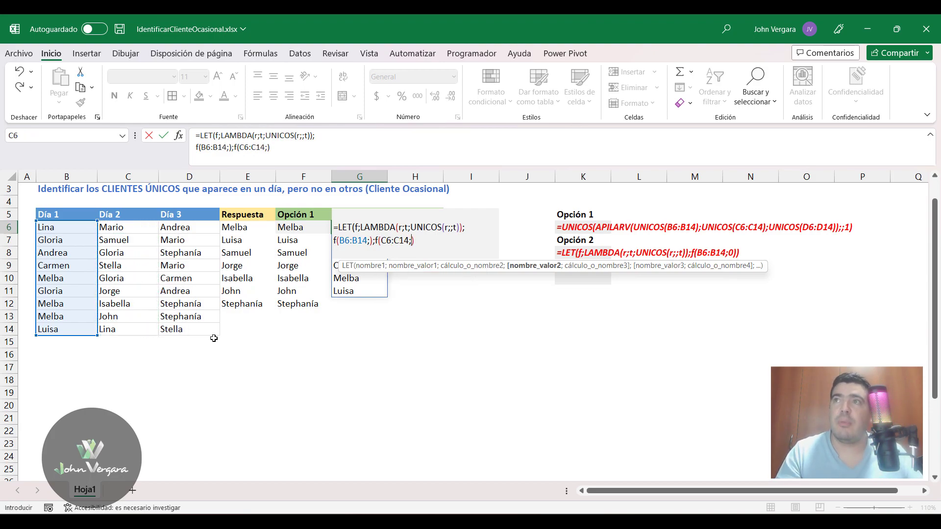
pyautogui.click(422, 239)
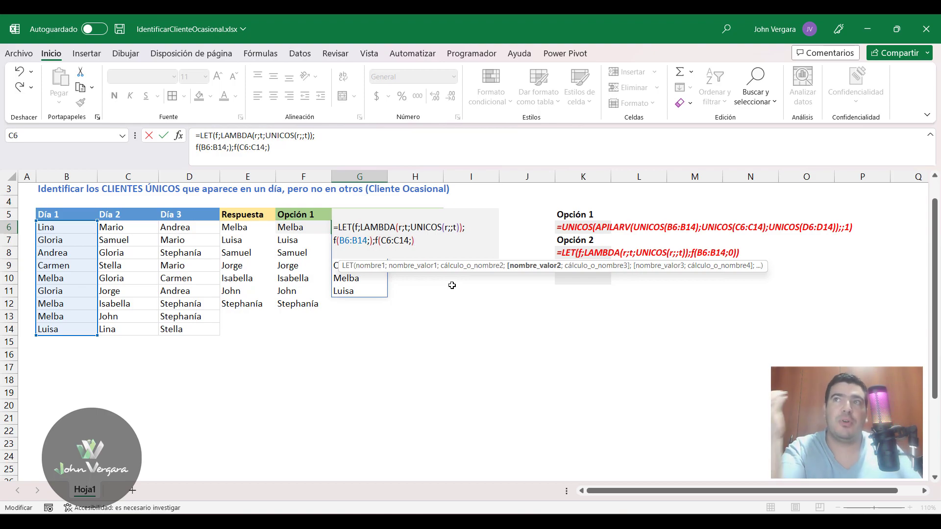
# Add a third call, f(D6:D14;), after f(C6:C14;) in the G6 formula for the Día 3 clients.
pyautogui.write(';f(')
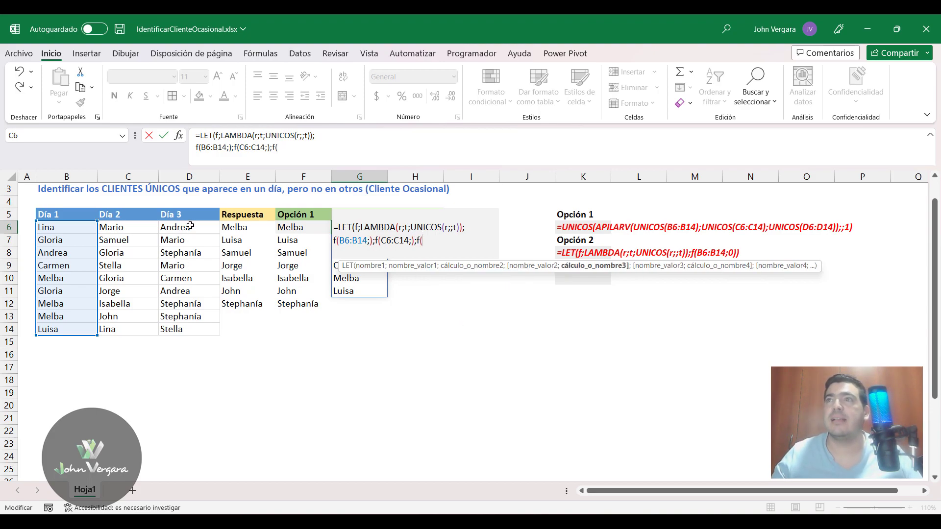
pyautogui.moveTo(190, 226); pyautogui.dragTo(186, 327)
pyautogui.write(';)')
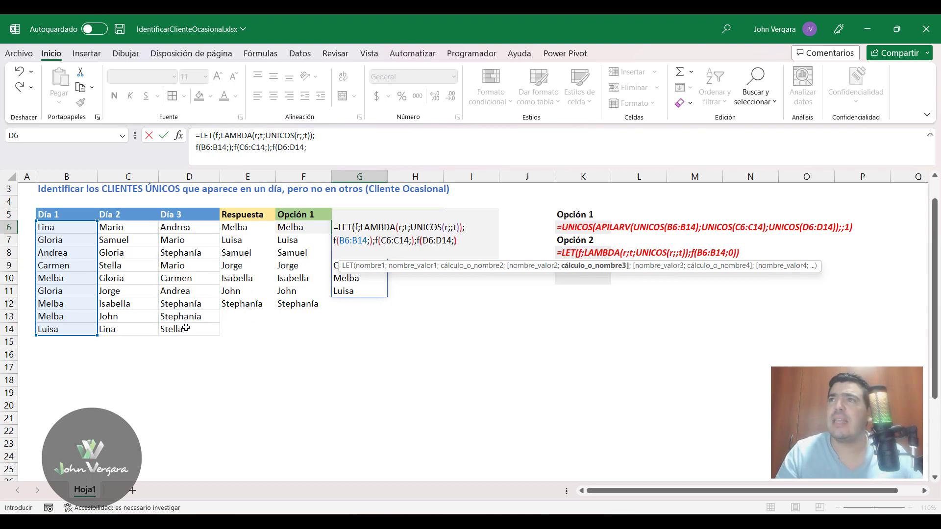
# Wrap the three f calls in APILARV( ), close the LET, enter the G6 formula and inspect its stacked names.
pyautogui.click(334, 240)
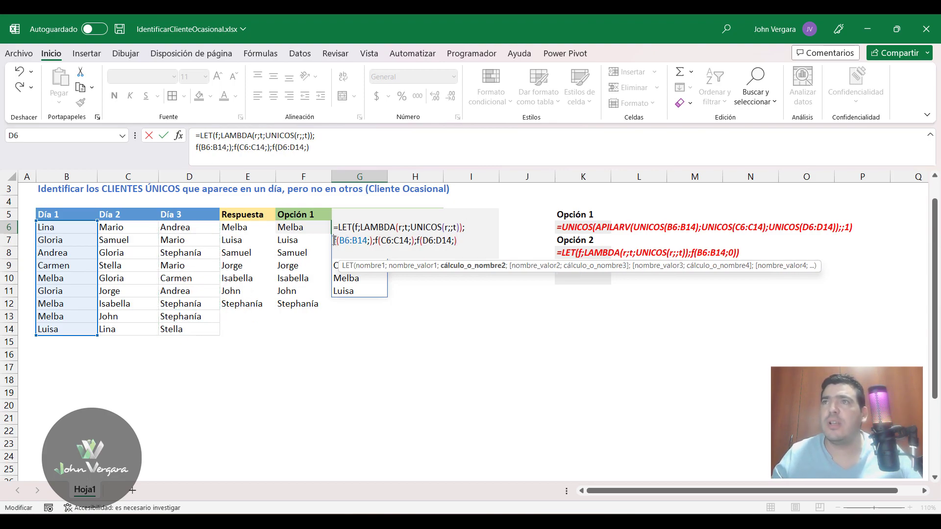
pyautogui.write('AP')
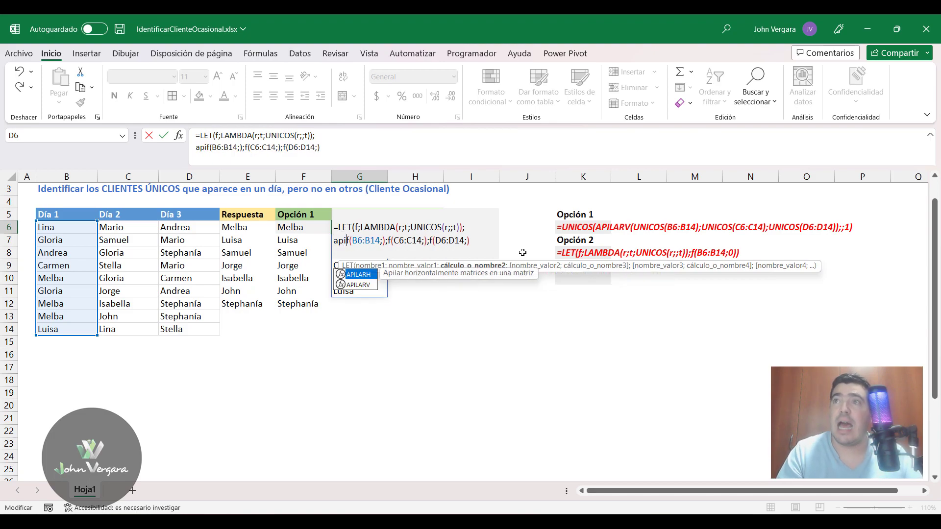
pyautogui.write('ILAR')
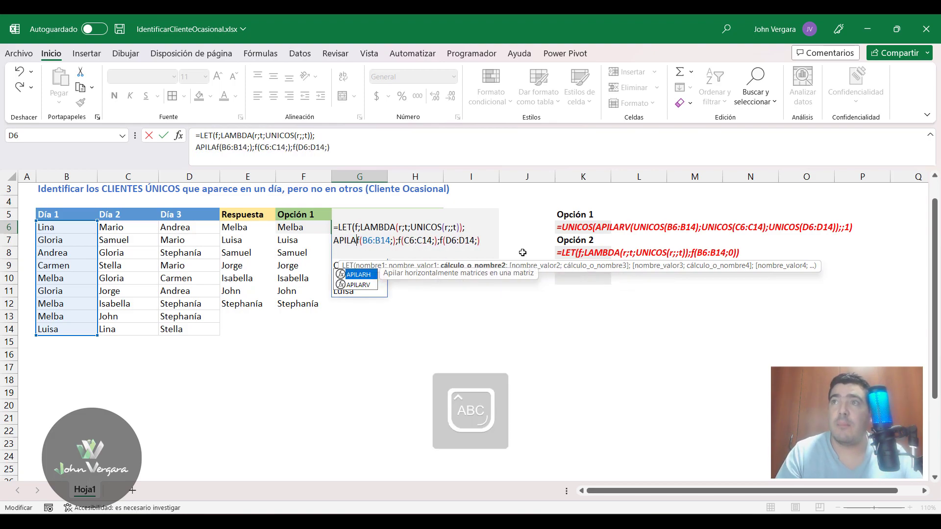
pyautogui.write('V(')
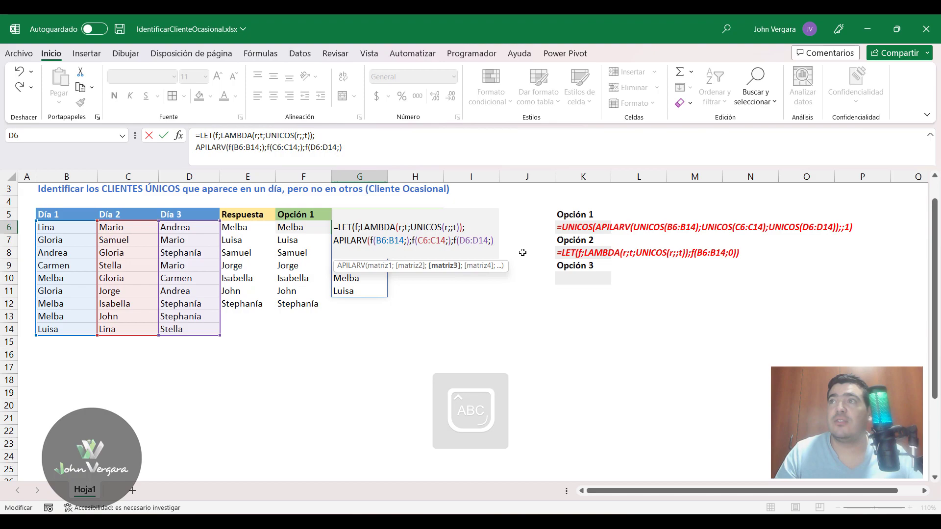
pyautogui.press('End')
pyautogui.write(')')
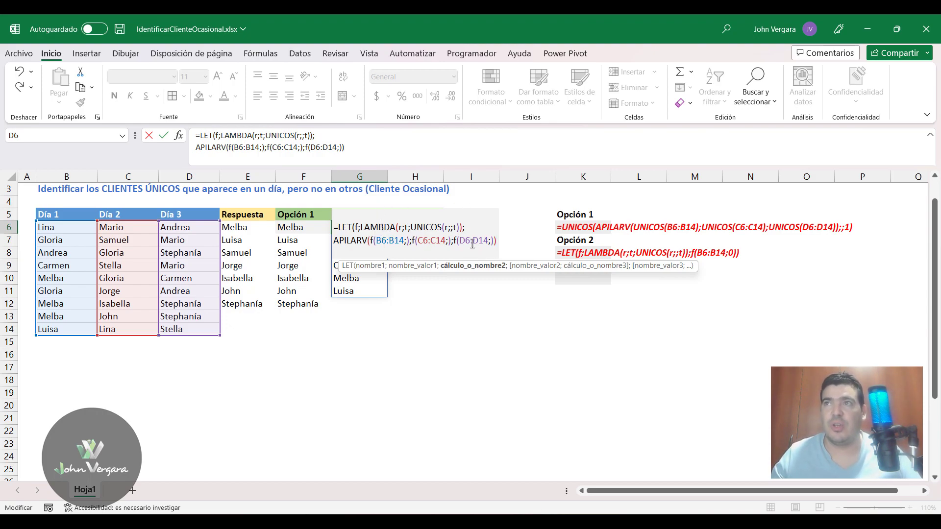
pyautogui.write(')')
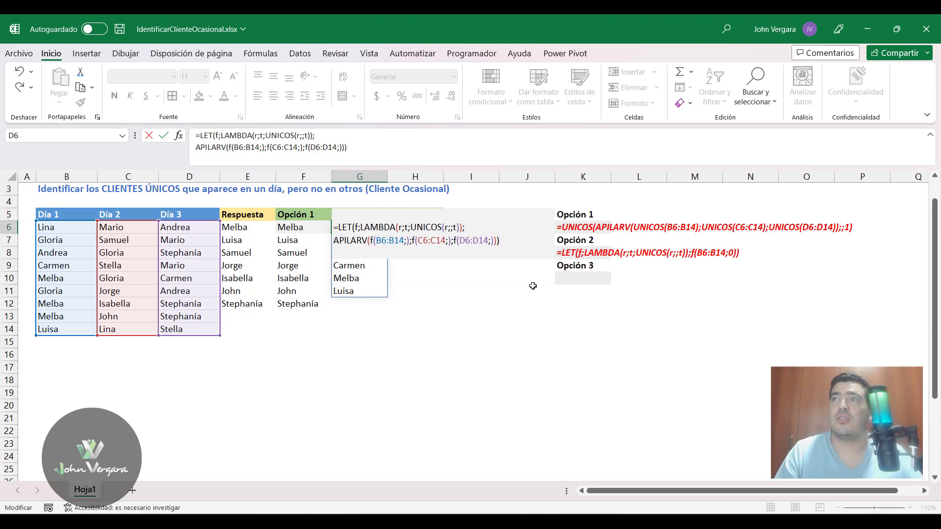
pyautogui.hotkey('ctrl', 'Return')
pyautogui.hotkey('ctrl', 'shift', 'Down')
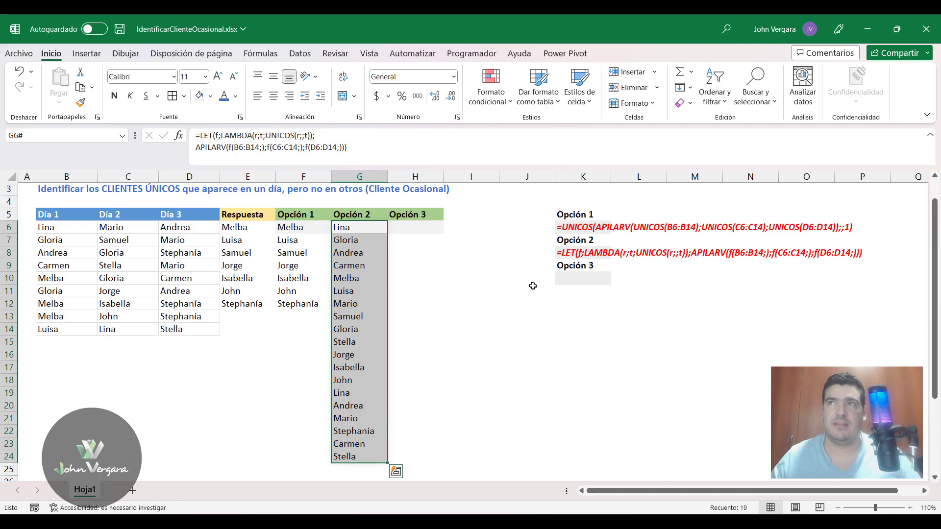
pyautogui.click(346, 229)
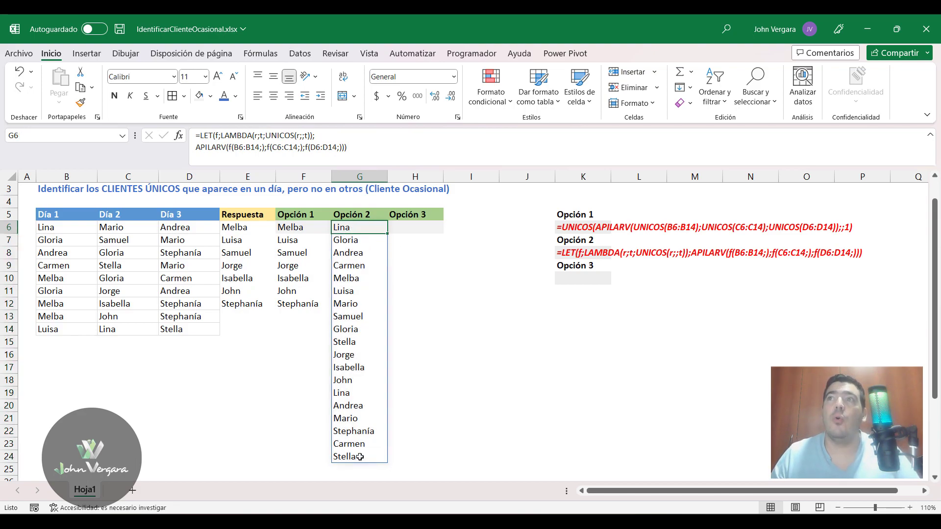
# Wrap the APILARV expression in G6 as f(APILARV(f(B6:B14;);f(C6:C14;);f(D6:D14;));1), balance the parentheses and enter the formula.
pyautogui.press('F2')
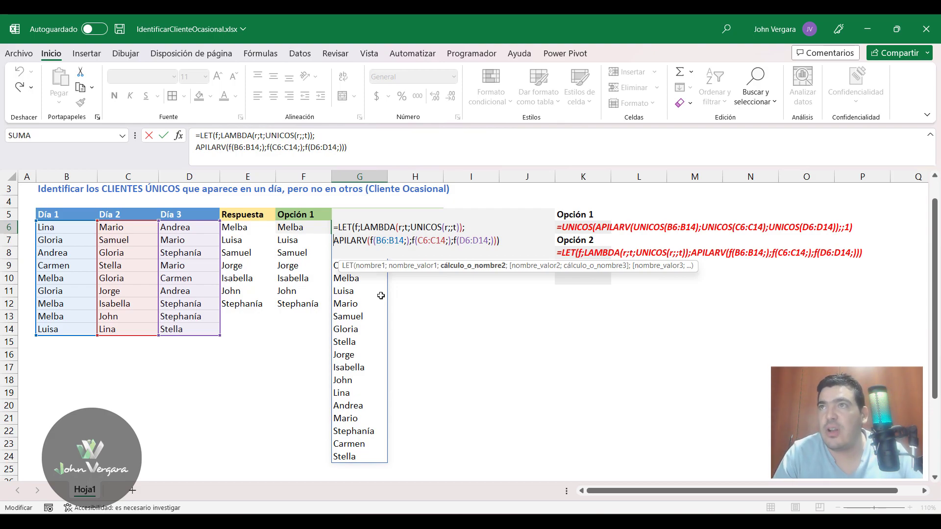
pyautogui.write('f(')
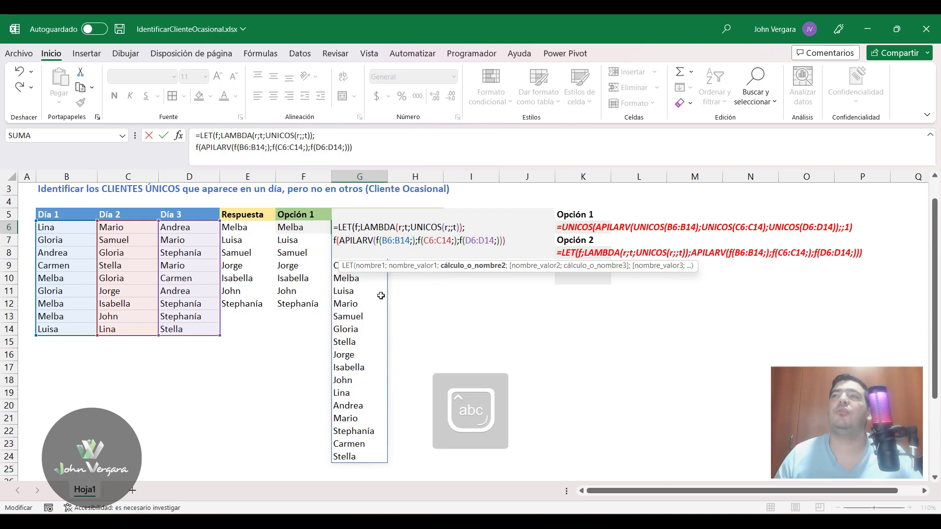
pyautogui.write(';1')
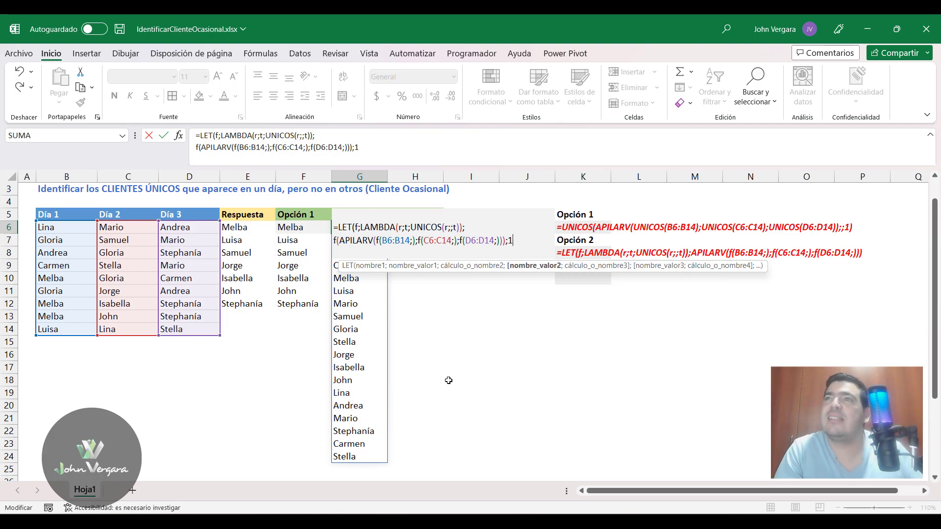
pyautogui.write(')')
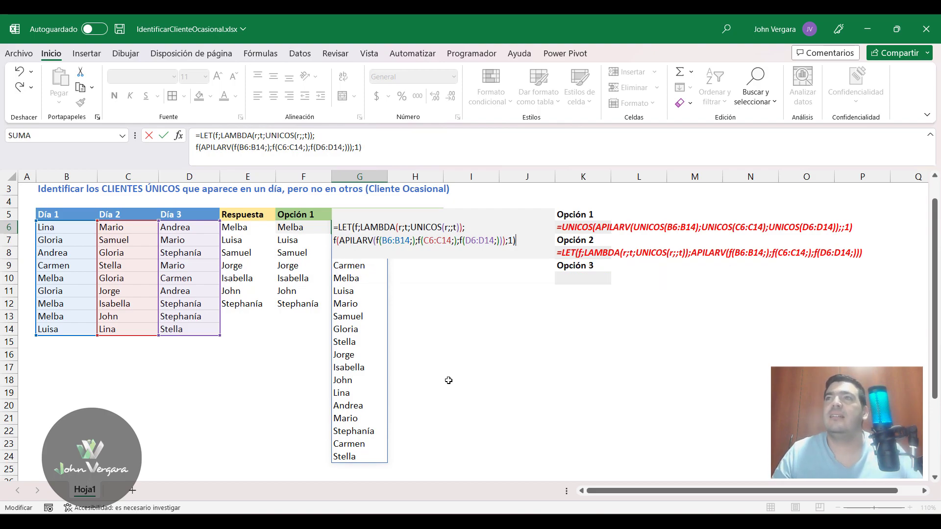
pyautogui.click(504, 241)
pyautogui.press('BackSpace')
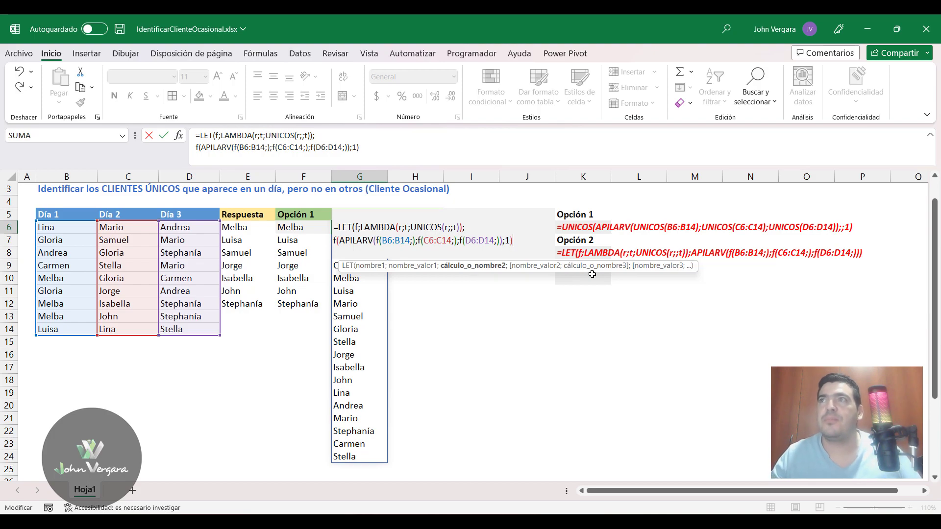
pyautogui.write(')')
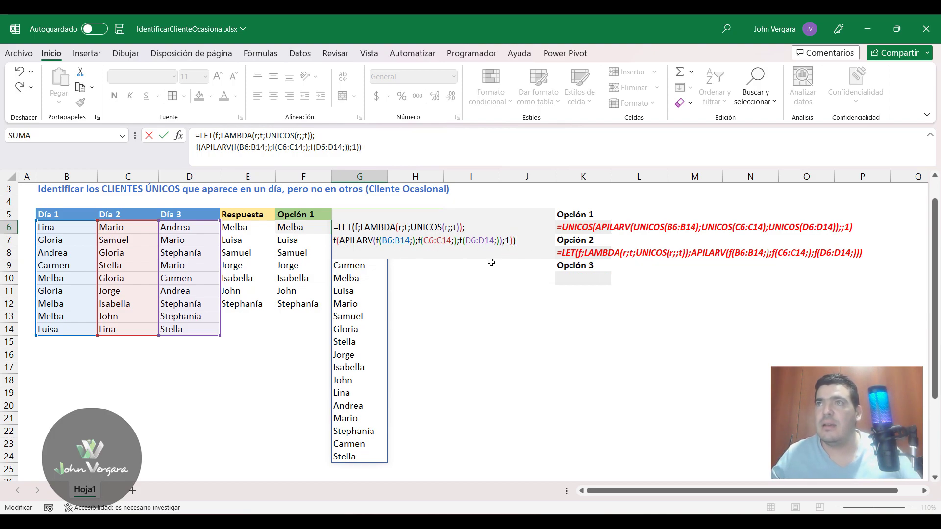
pyautogui.press('Return')
pyautogui.press('Up')
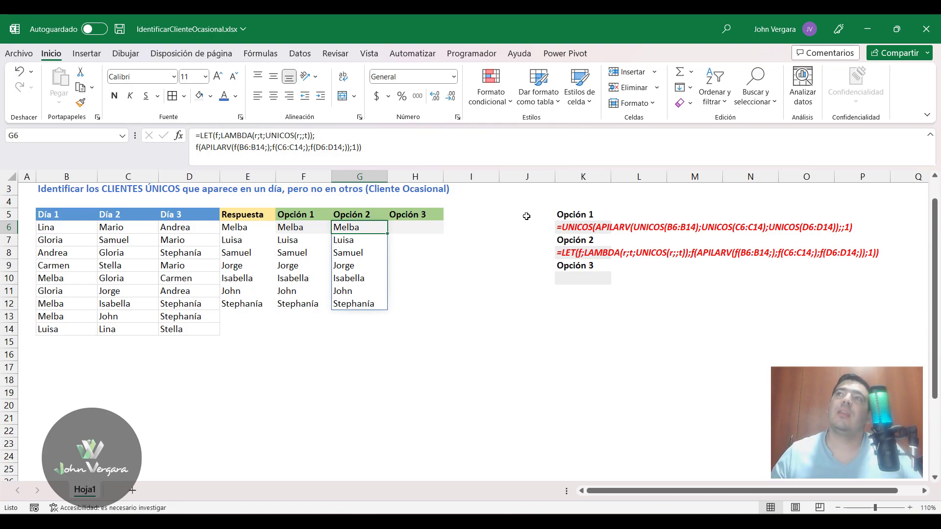
# Compare the Opción 1 formula in F6 with the Opción 2 formula in G6.
pyautogui.click(415, 228)
pyautogui.click(343, 231)
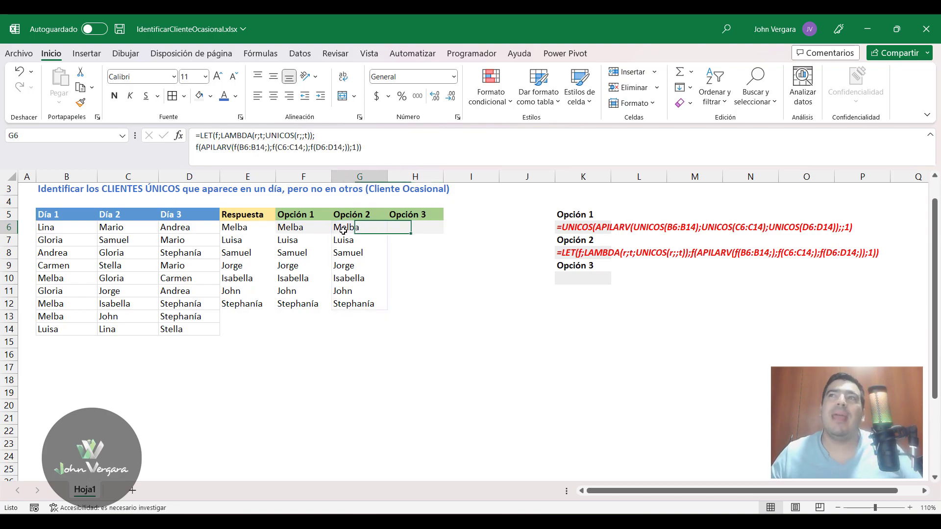
pyautogui.click(290, 233)
pyautogui.click(343, 230)
pyautogui.click(326, 230)
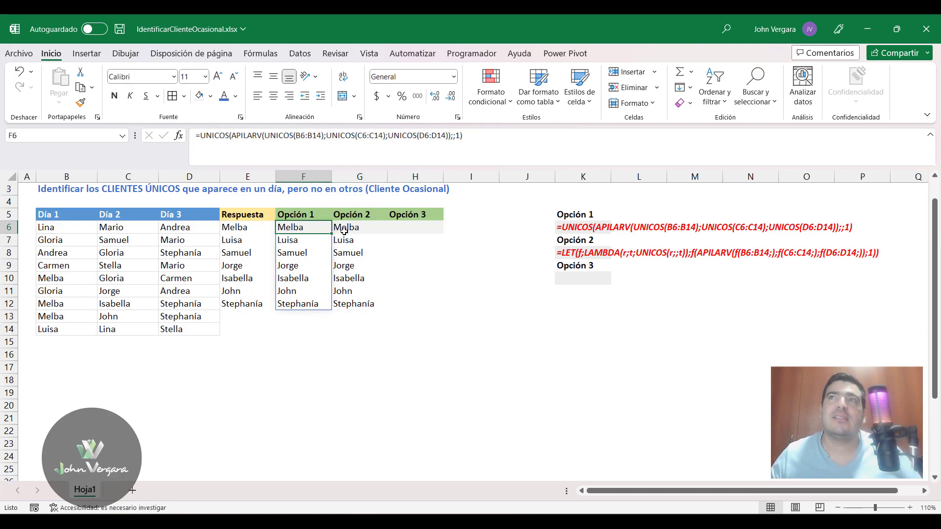
pyautogui.click(343, 229)
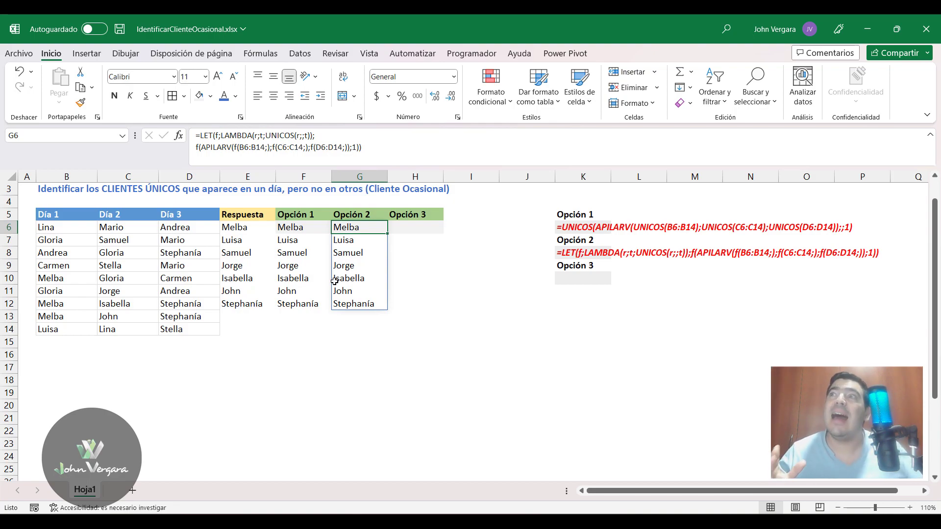
# Enter ={1\2\3}&B6:D14 in H6 under Opción 3 to prefix each client with its day number, and review the formula.
pyautogui.press('Right')
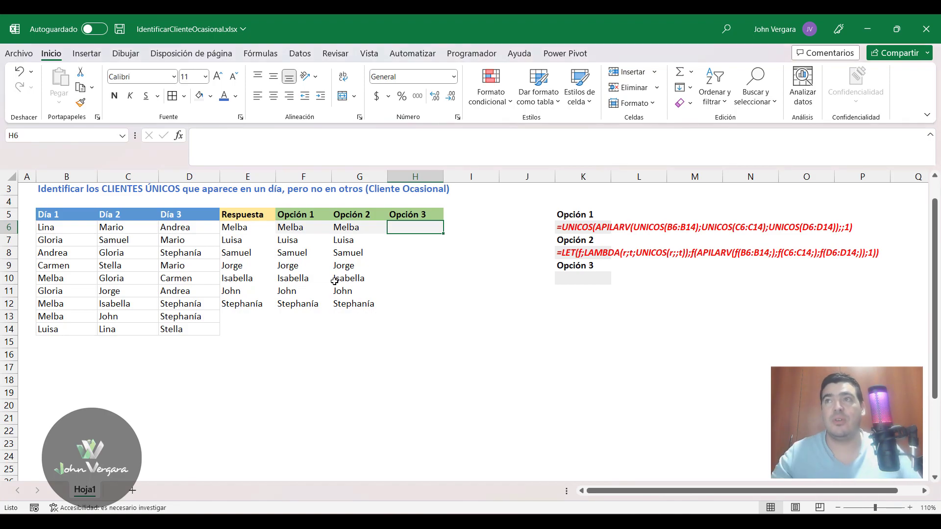
pyautogui.write('=')
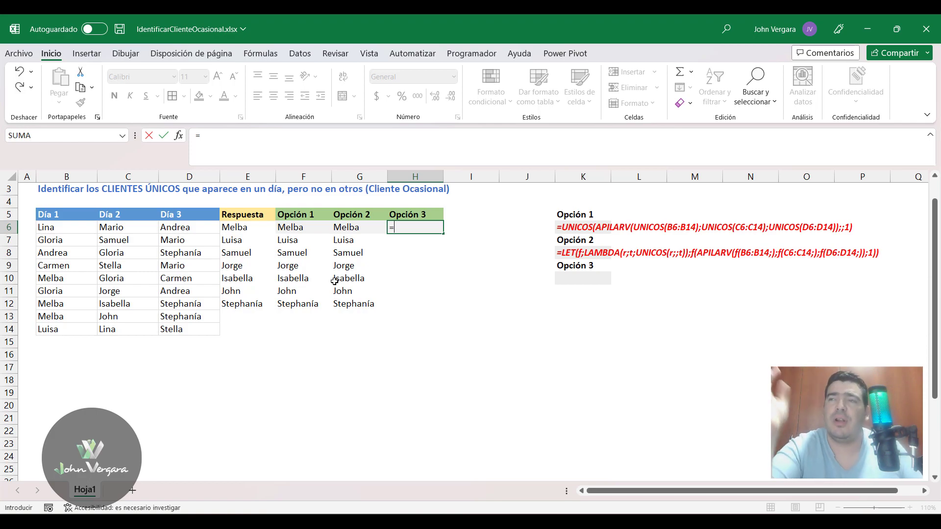
pyautogui.write('{1')
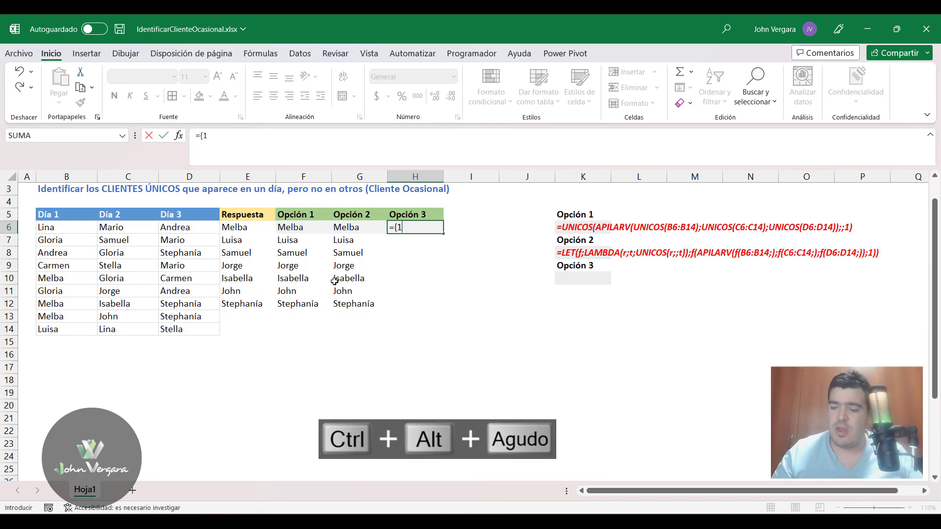
pyautogui.write('\\')
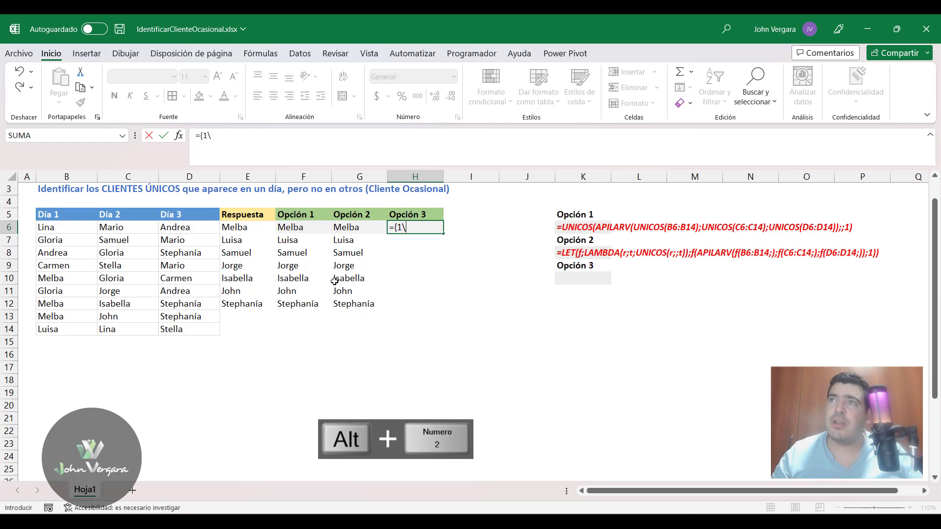
pyautogui.write('2\\3')
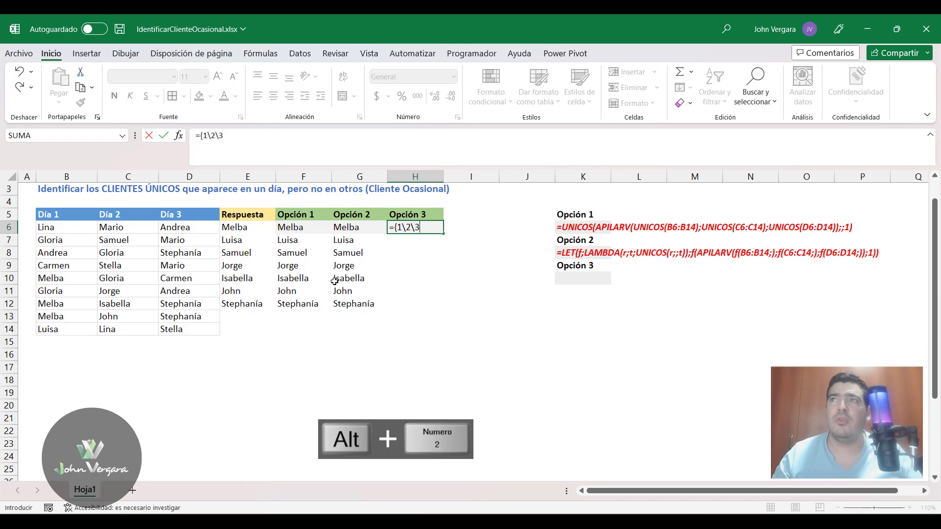
pyautogui.write('}')
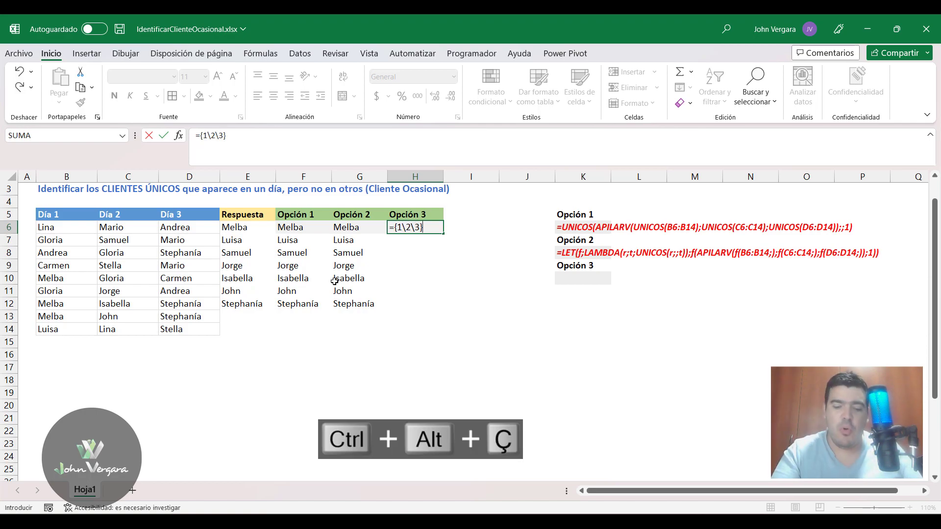
pyautogui.write('&')
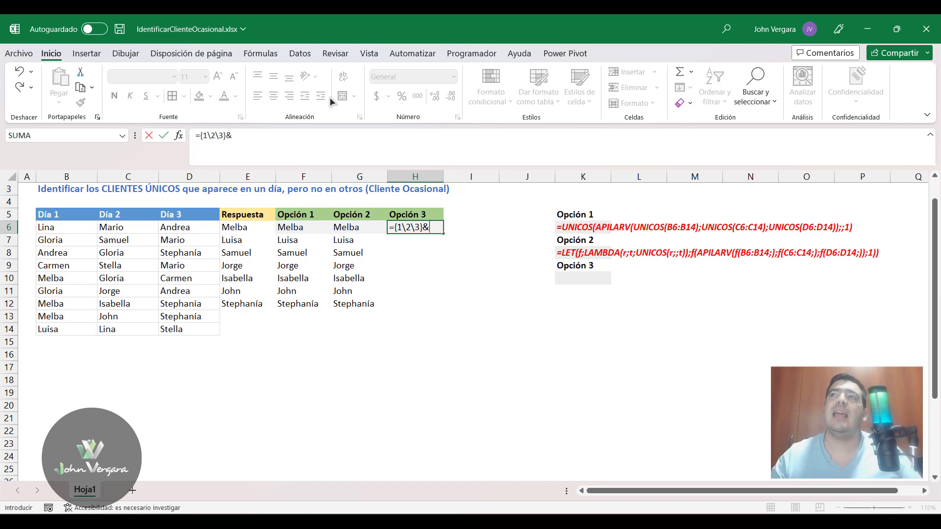
pyautogui.moveTo(55, 230); pyautogui.dragTo(198, 330)
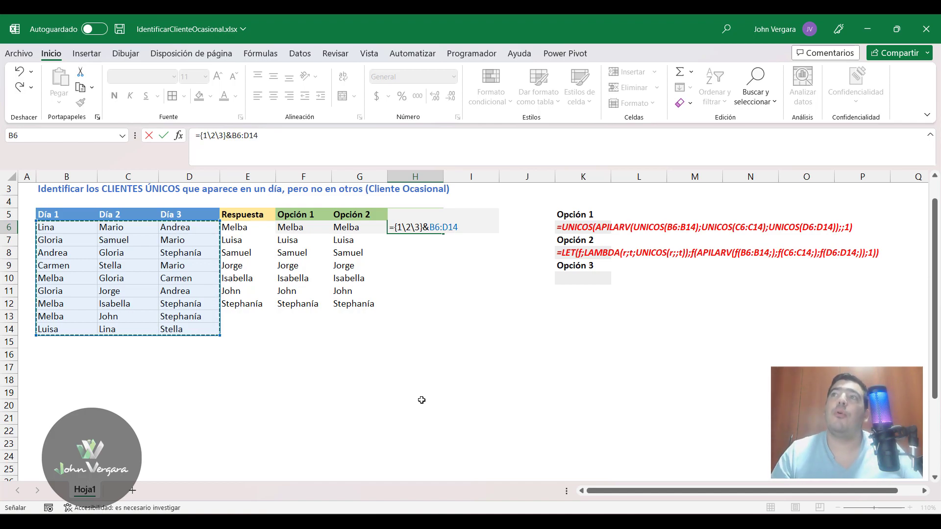
pyautogui.hotkey('ctrl', 'Return')
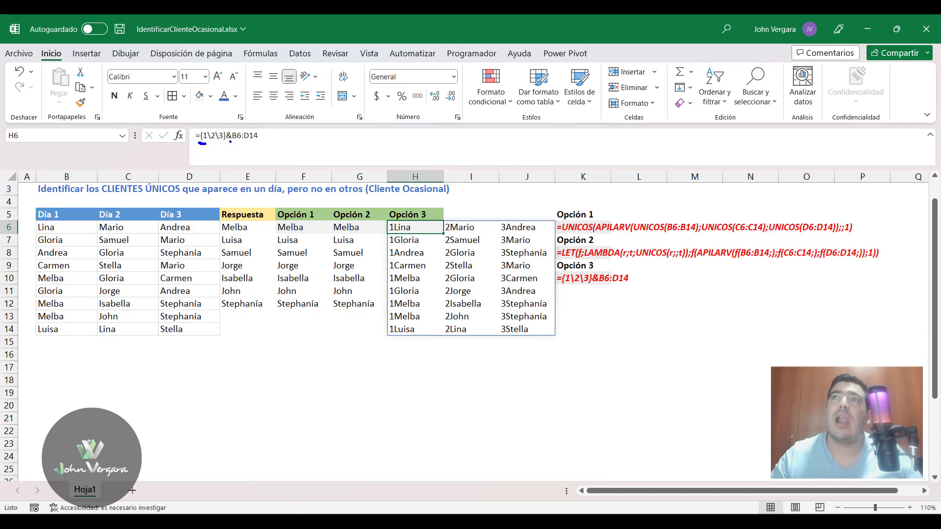
pyautogui.moveTo(236, 142); pyautogui.dragTo(262, 141)
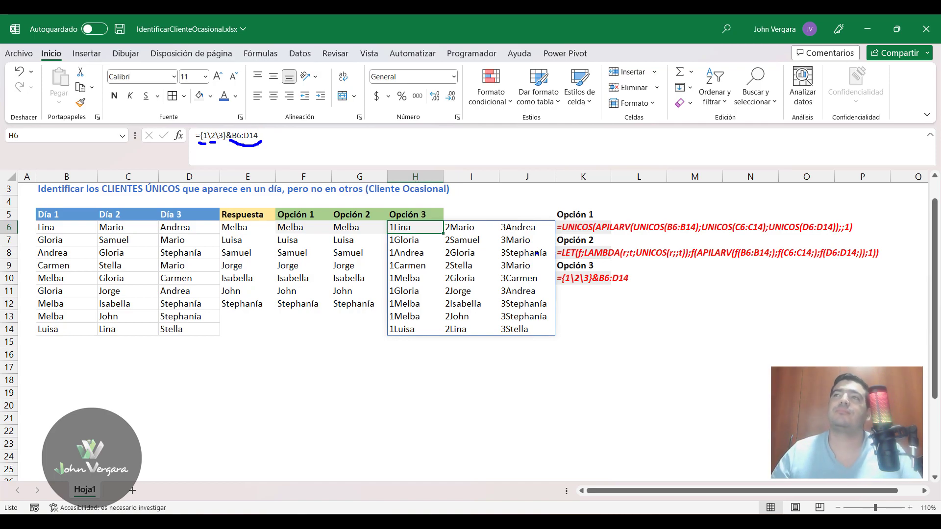
pyautogui.press('Escape')
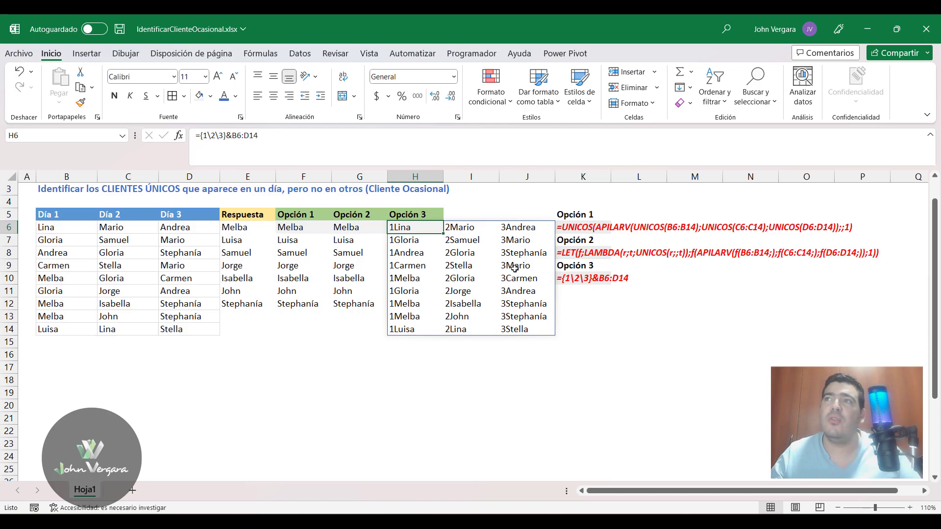
pyautogui.click(198, 136)
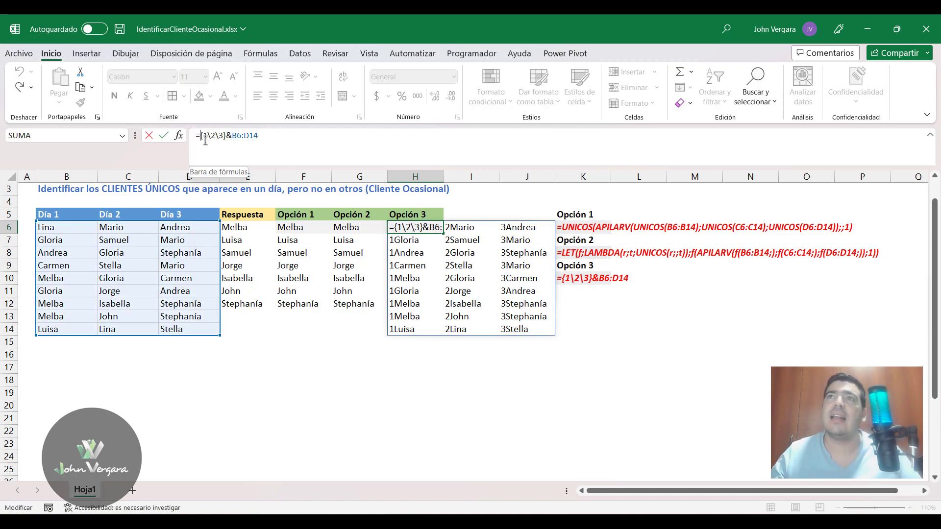
pyautogui.write('en')
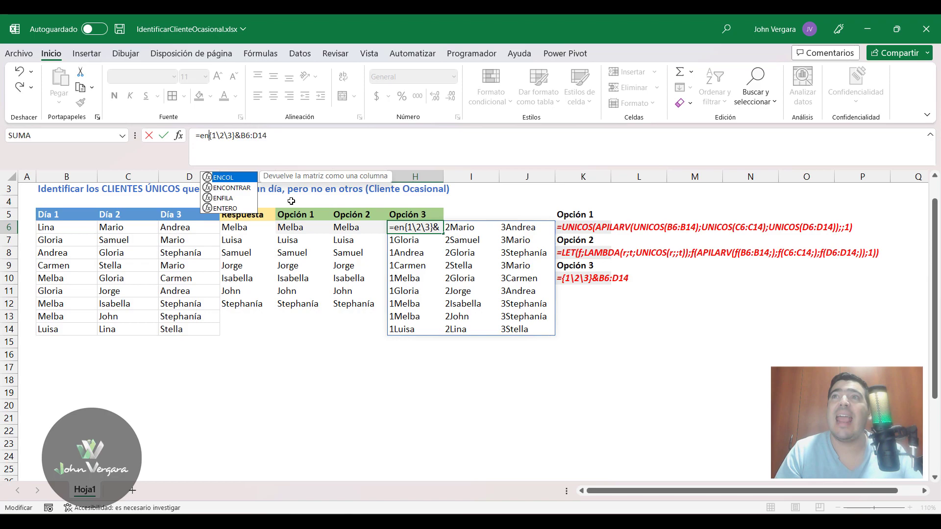
pyautogui.write('col')
pyautogui.press('Escape')
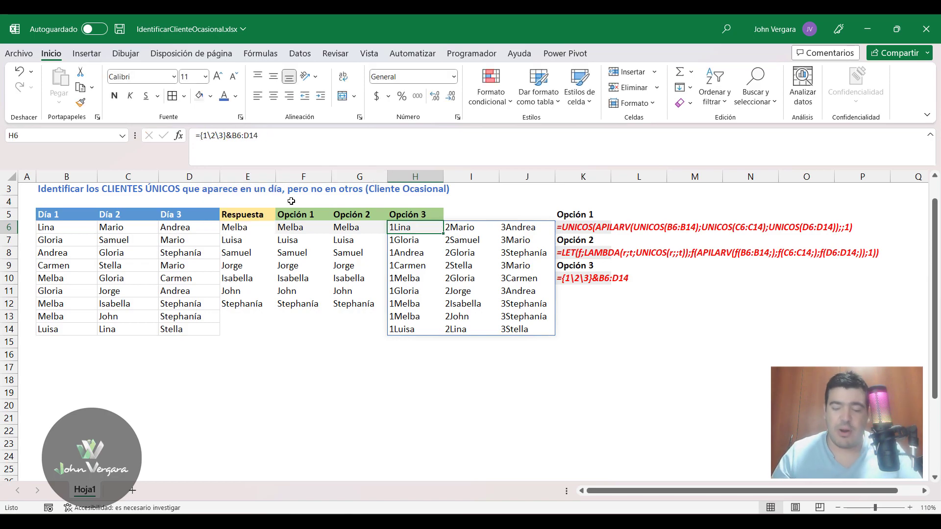
# Wrap the H6 formula as =ENCOL({1\2\3}&B6:D14) to stack the prefixed clients in one column, and review the stacked list.
pyautogui.press('F2')
pyautogui.write('encol(')
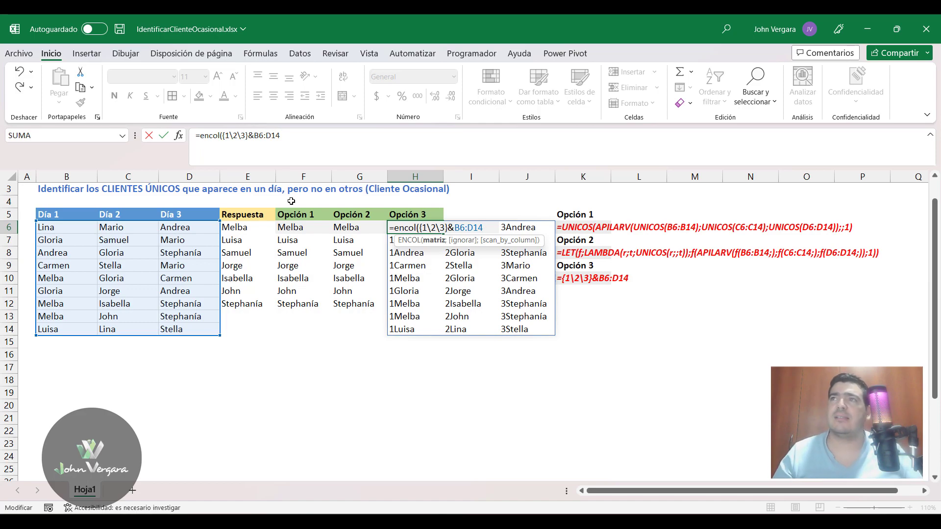
pyautogui.write(')')
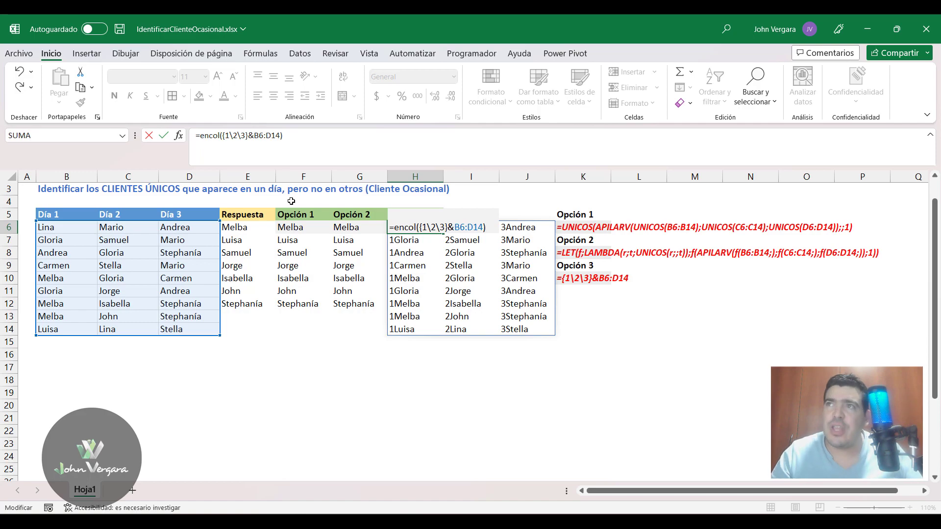
pyautogui.hotkey('ctrl', 'Return')
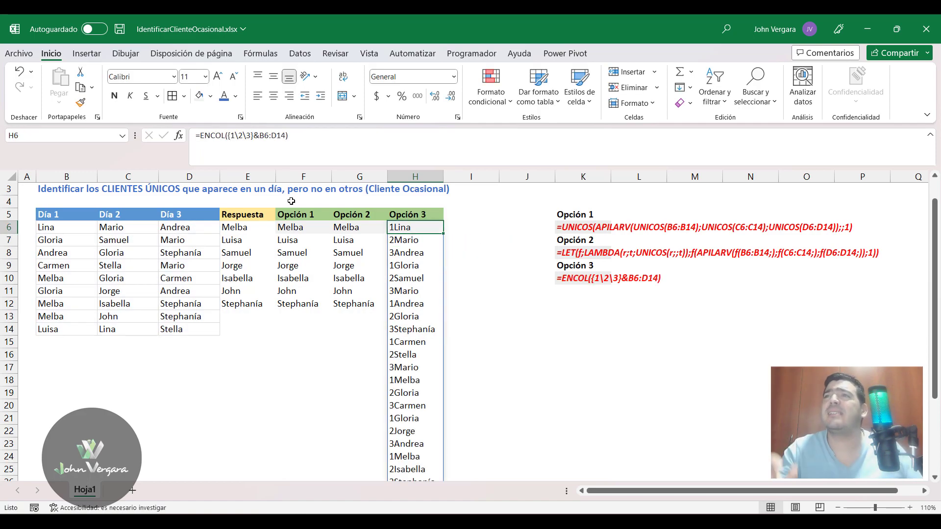
pyautogui.hotkey('ctrl', 'shift', 'Down')
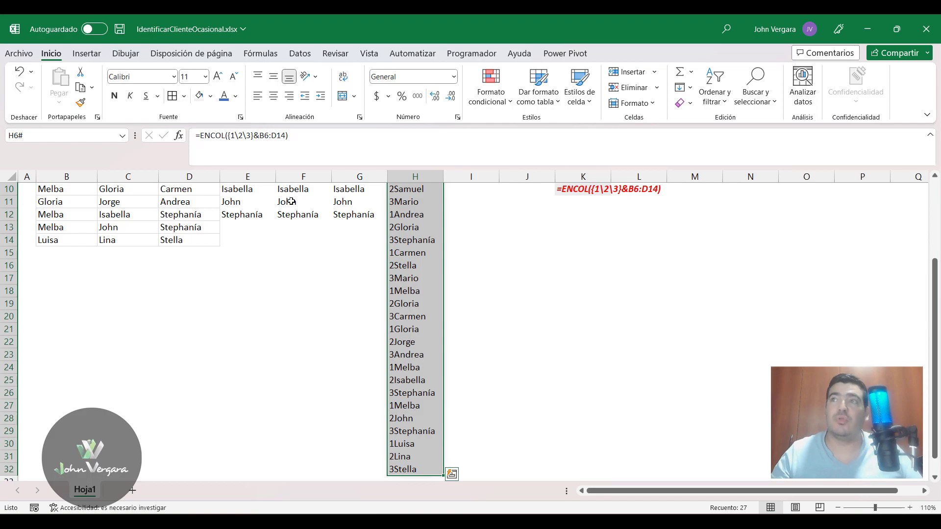
pyautogui.press('Up')
pyautogui.press('Down')
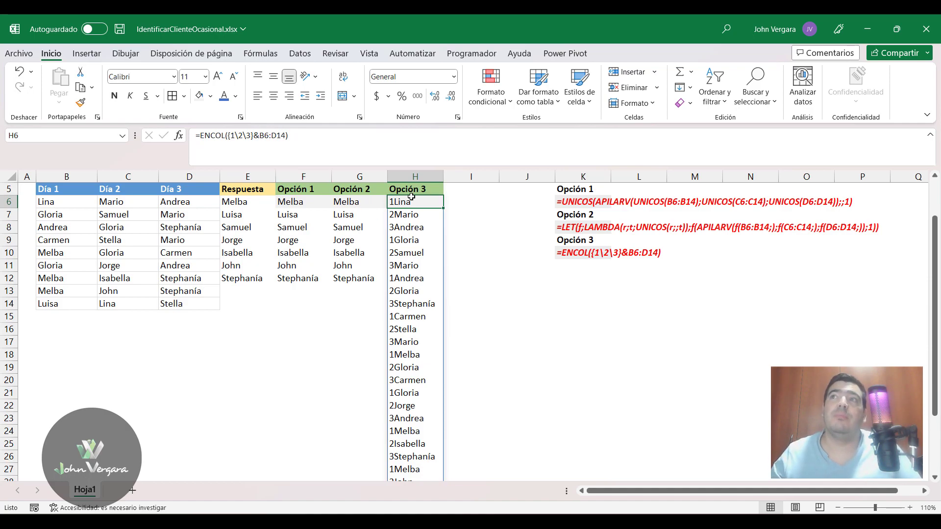
# Wrap the H6 formula as =UNICOS(ENCOL({1\2\3}&B6:D14)), enter it and point out the start of the deduplicated list.
pyautogui.click(201, 135)
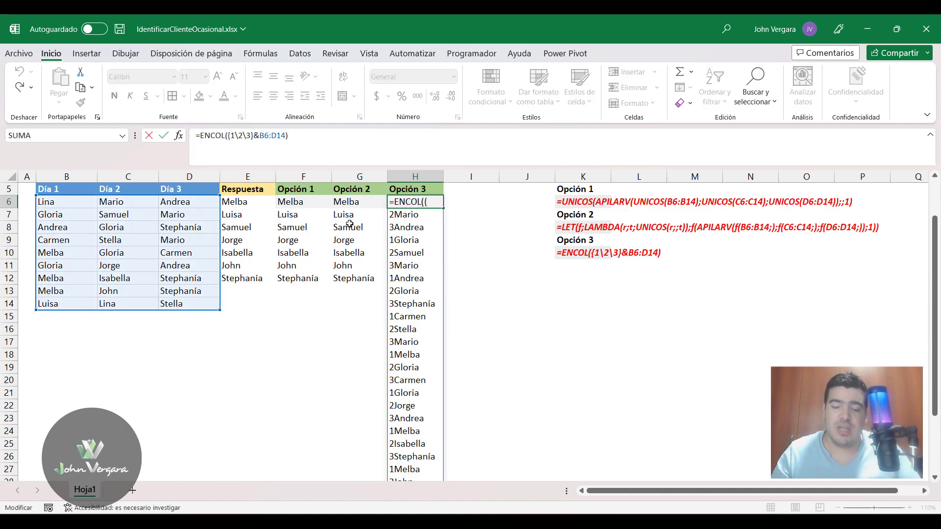
pyautogui.write('UNICOS(')
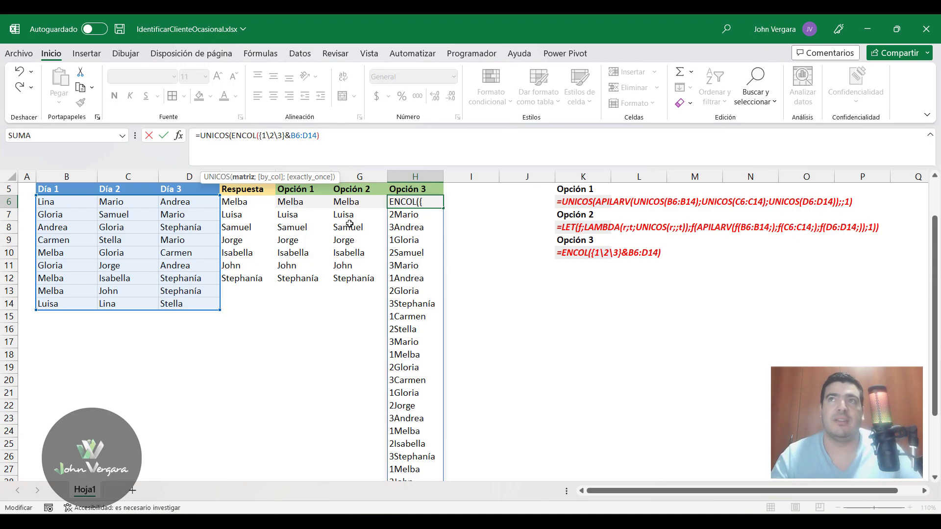
pyautogui.press('End')
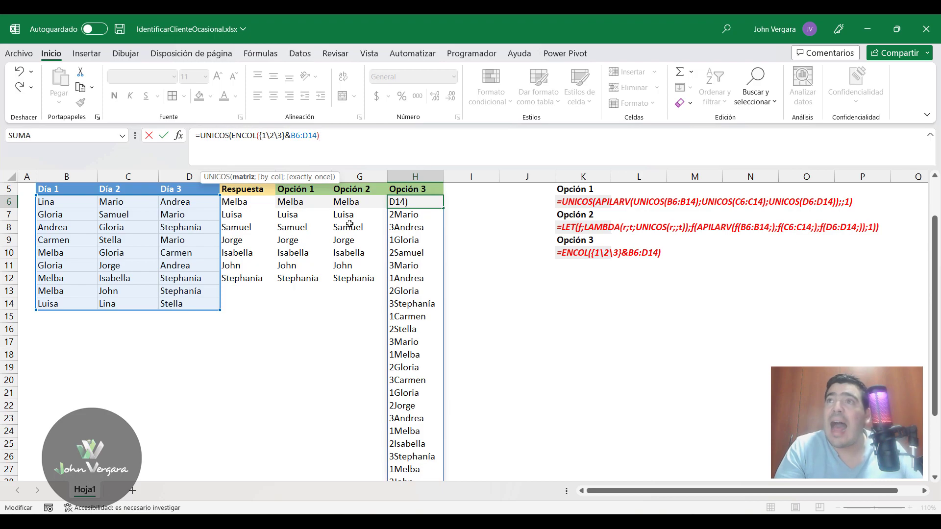
pyautogui.write(')')
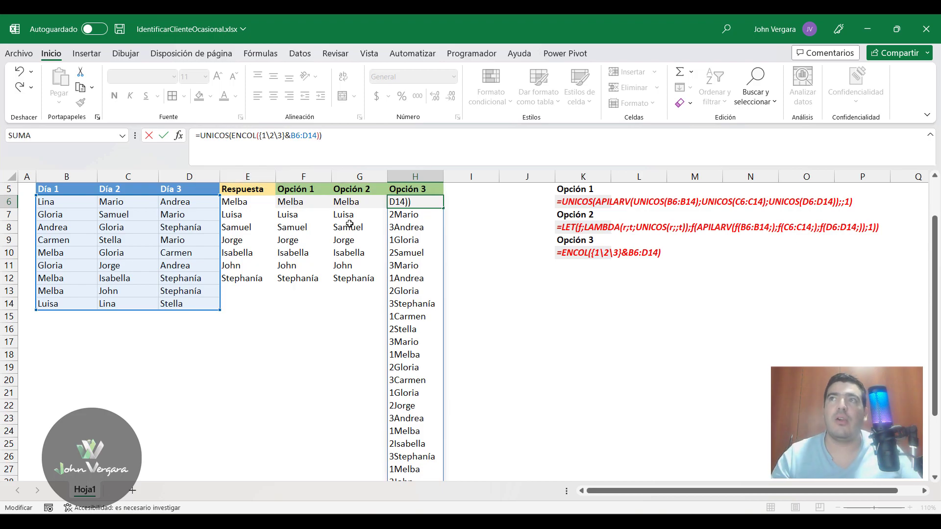
pyautogui.hotkey('ctrl', 'Return')
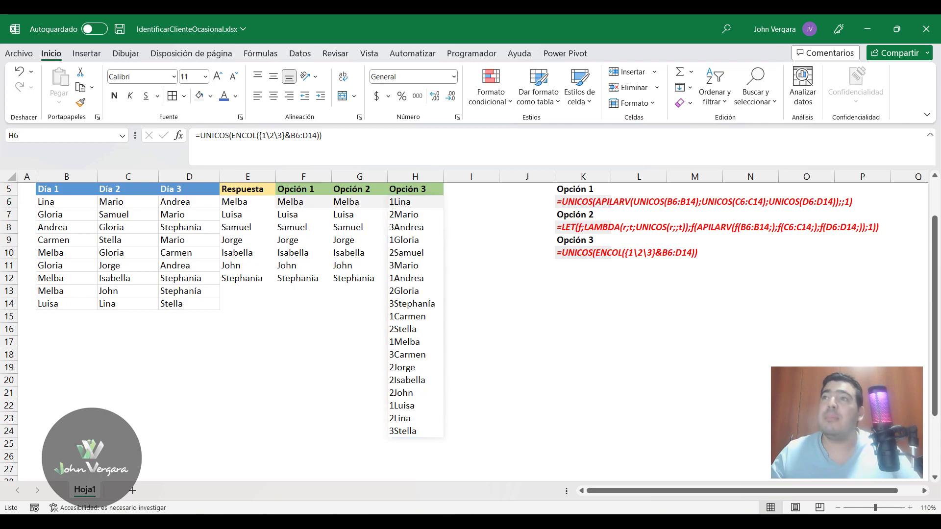
pyautogui.moveTo(386, 201); pyautogui.dragTo(360, 178)
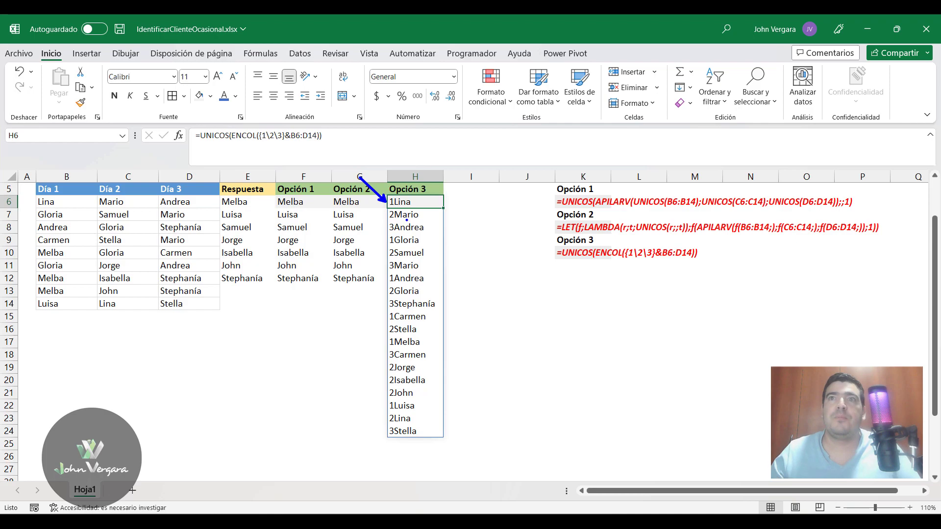
pyautogui.press('Escape')
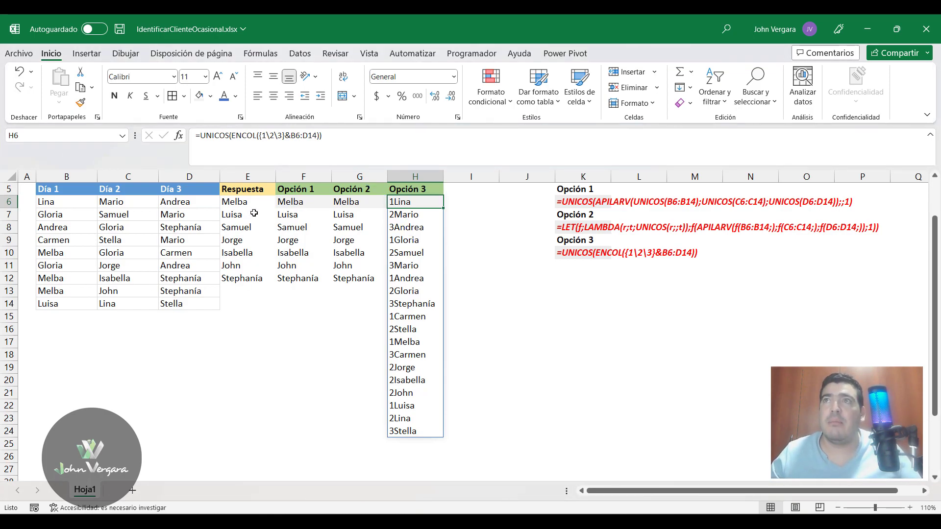
# Remove the UNICOS wrapper from H6 so the formula is =ENCOL({1\2\3}&B6:D14) again.
pyautogui.click(229, 137)
pyautogui.moveTo(230, 137); pyautogui.dragTo(200, 137)
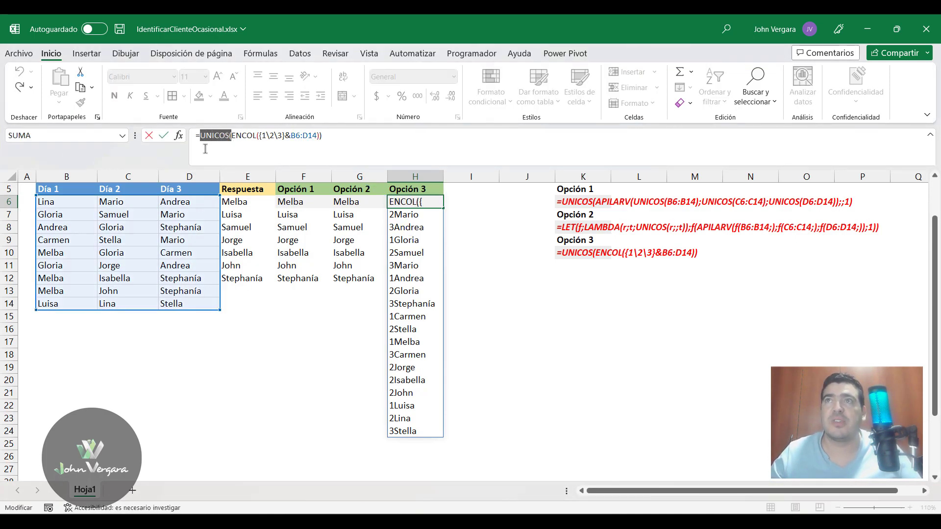
pyautogui.press('Delete')
pyautogui.press('End')
pyautogui.press('BackSpace')
pyautogui.press('Return')
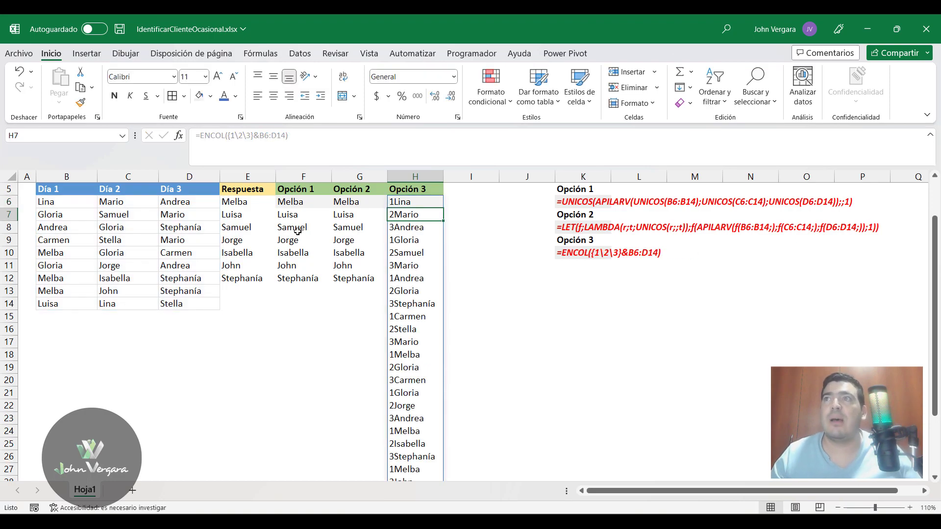
pyautogui.press('Up')
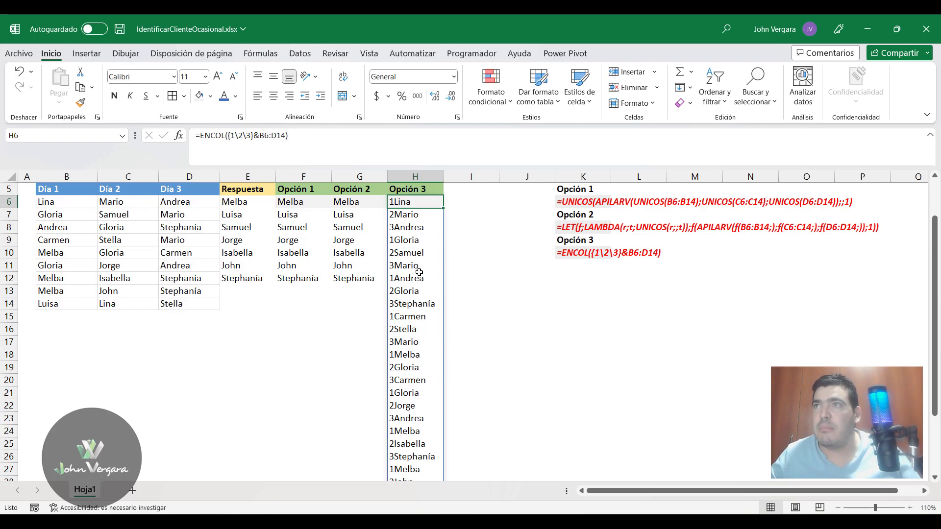
# Highlight the repeated Día 1 client entries in H18 and H24 with a light gold fill, and undo the highlighting.
pyautogui.click(415, 355)
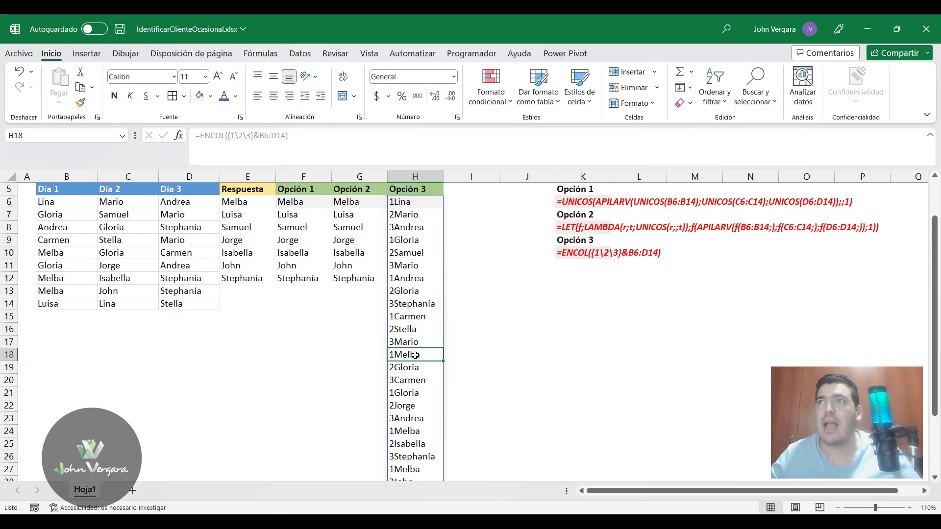
pyautogui.click(210, 97)
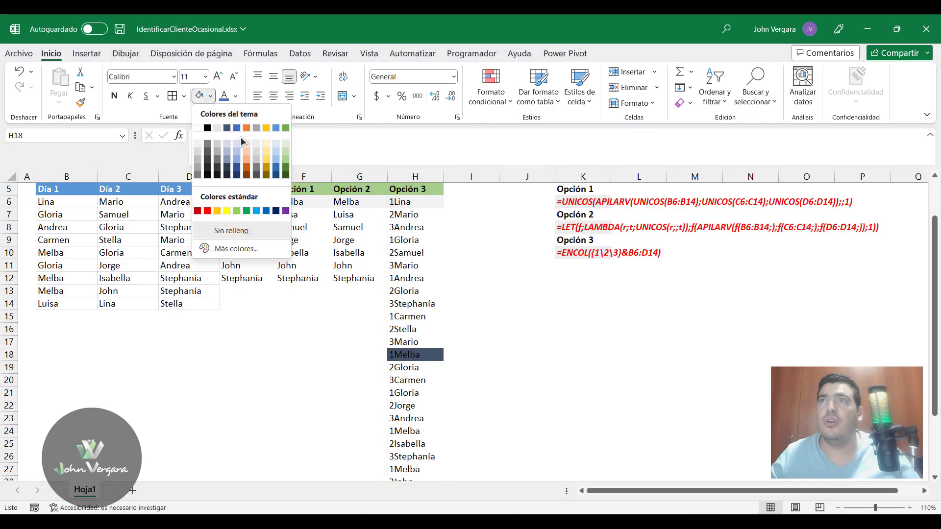
pyautogui.click(265, 145)
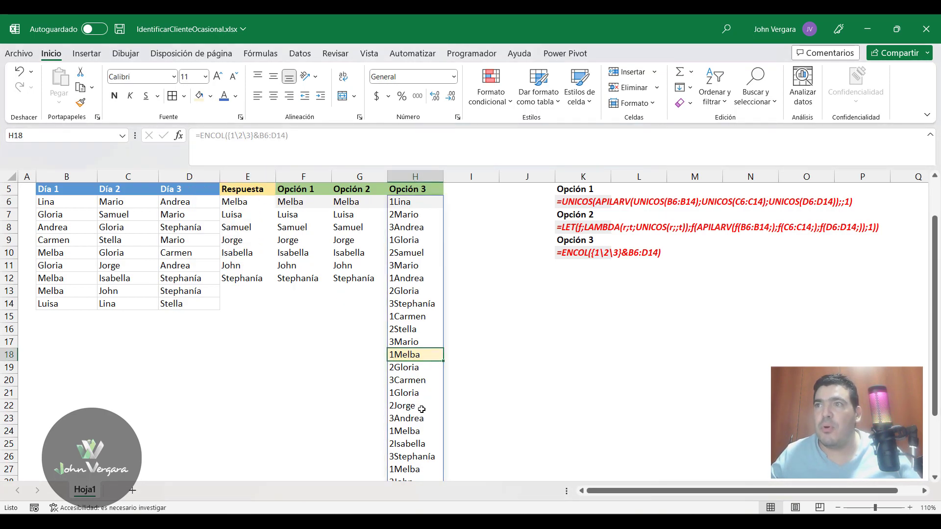
pyautogui.click(416, 431)
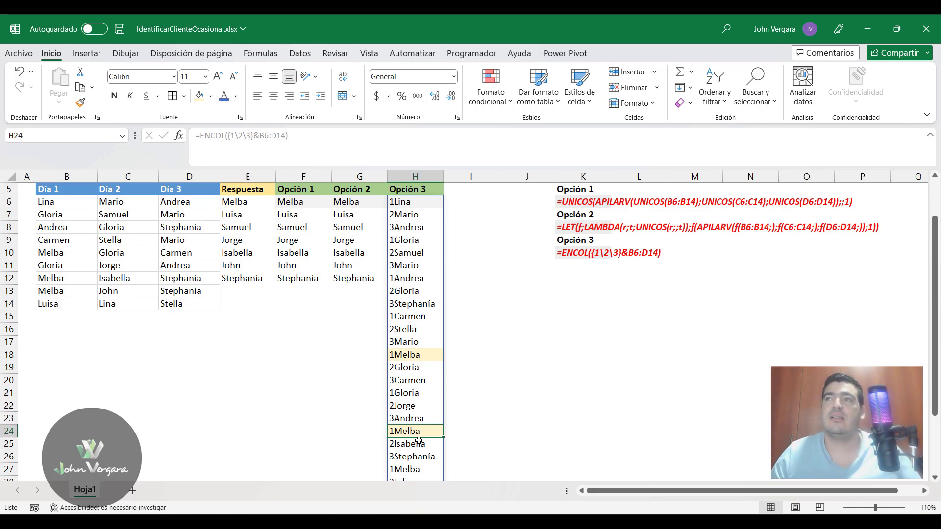
pyautogui.hotkey('ctrl', 'z')
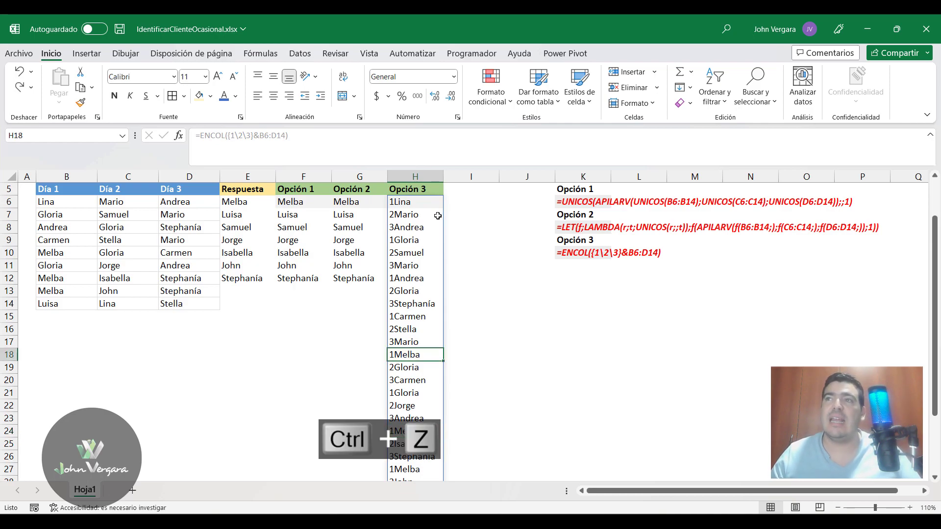
pyautogui.click(421, 201)
pyautogui.click(201, 136)
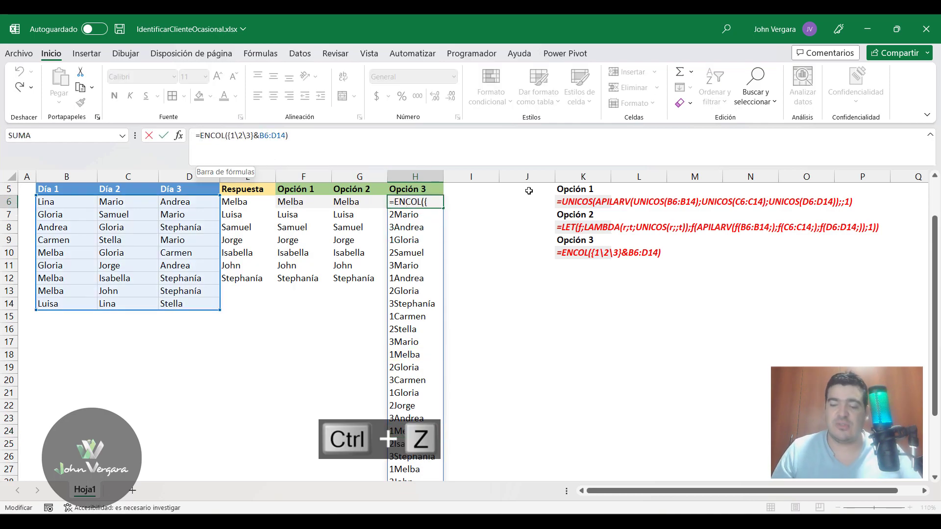
pyautogui.write('U')
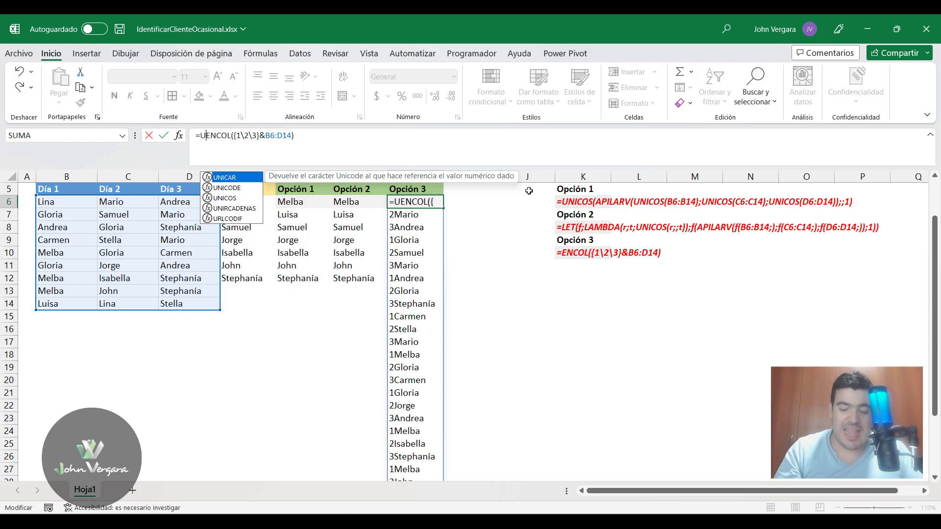
pyautogui.press('BackSpace')
pyautogui.press('Return')
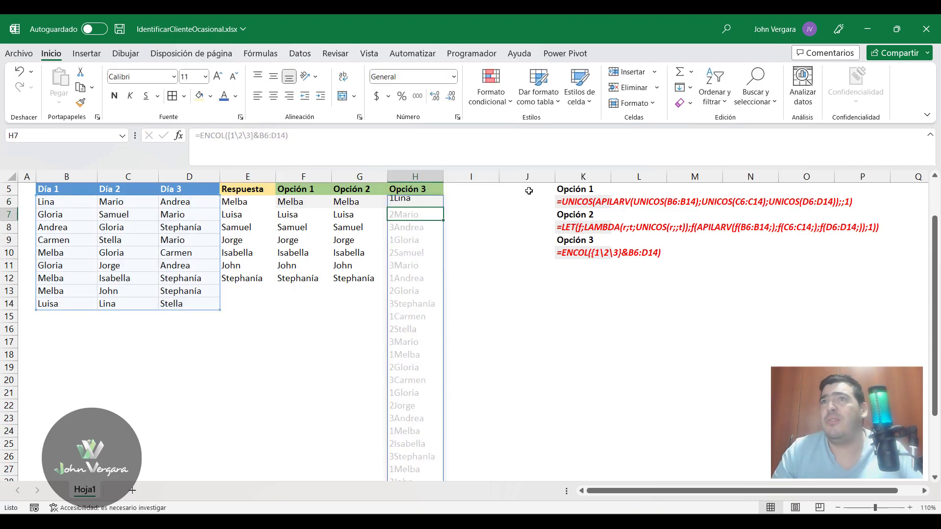
pyautogui.press('Up')
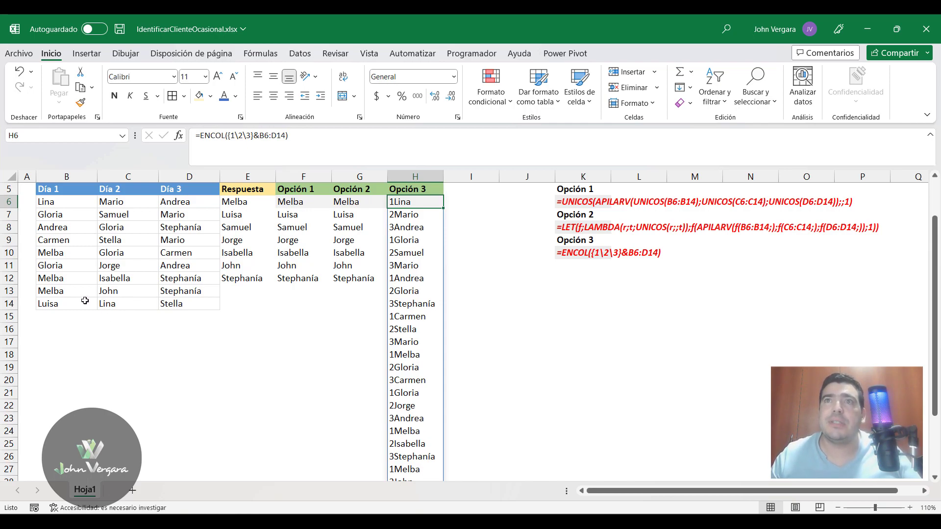
# Fill H9 and H21, the two stacked entries of the Día 1 client listed in B7, with light gold.
pyautogui.click(61, 217)
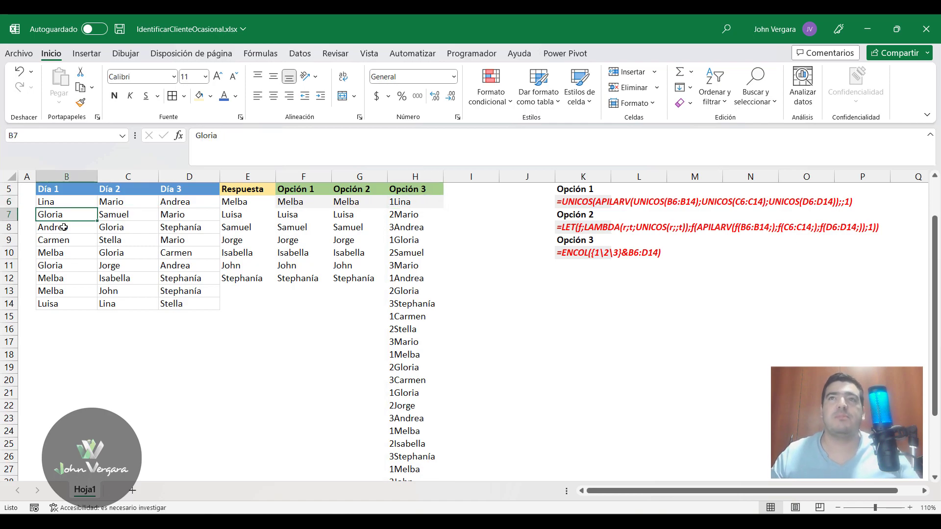
pyautogui.click(399, 240)
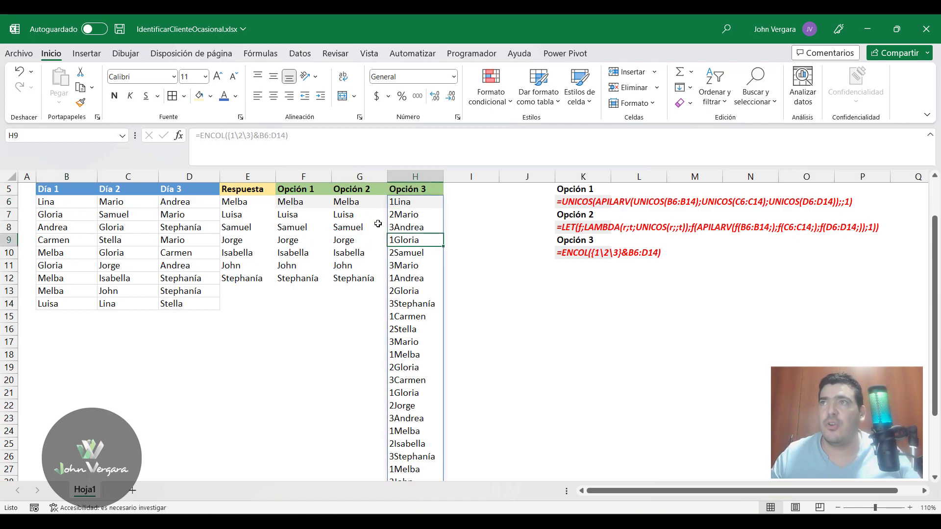
pyautogui.click(198, 95)
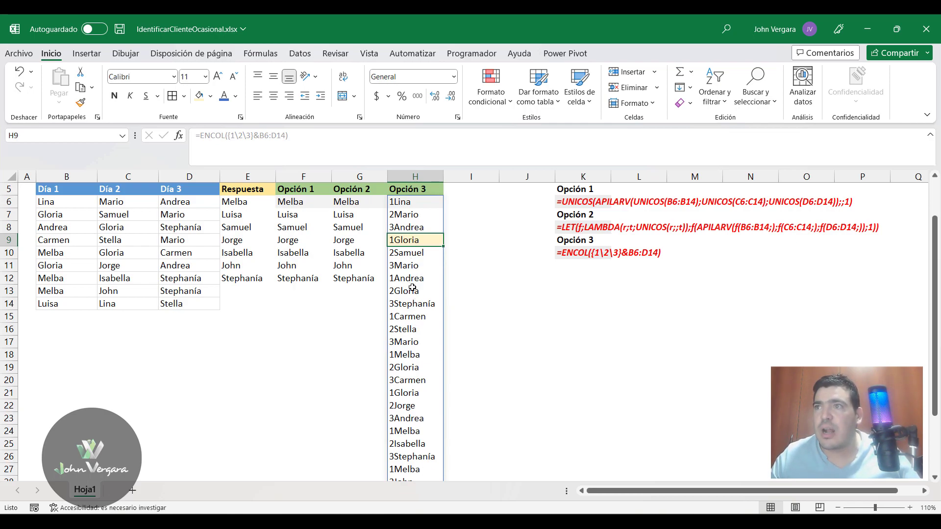
pyautogui.click(411, 393)
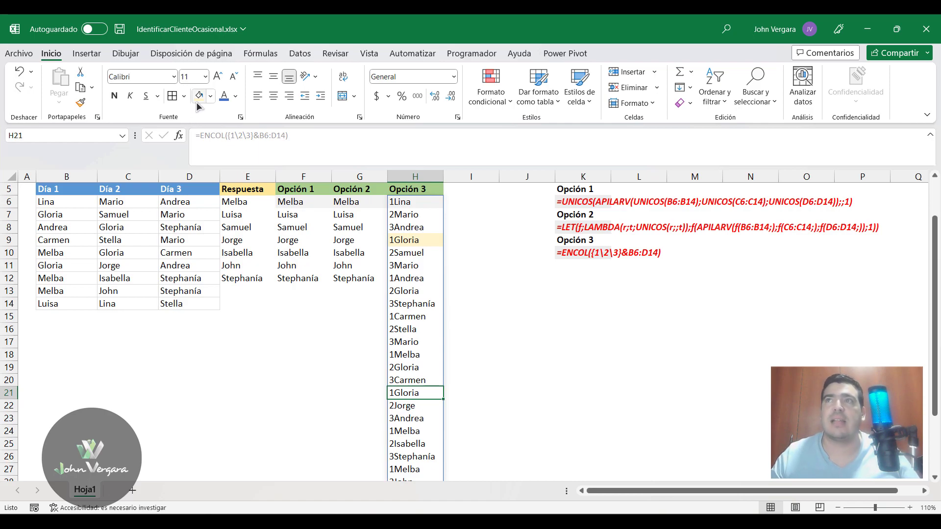
pyautogui.click(198, 96)
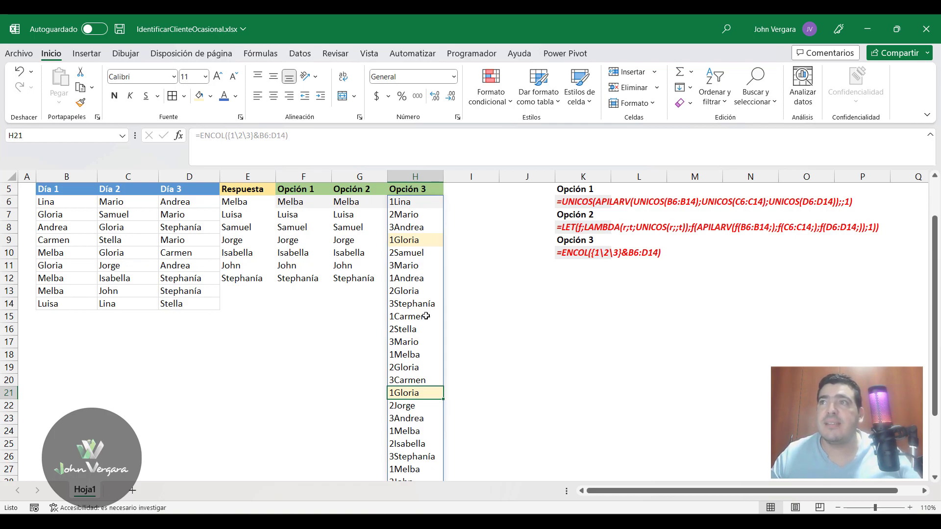
# Fill the same client's Día 2 entries in H13 and H19 with light blue, and compare the repeated Día 1 entries in H9 and H21.
pyautogui.click(404, 289)
pyautogui.click(211, 97)
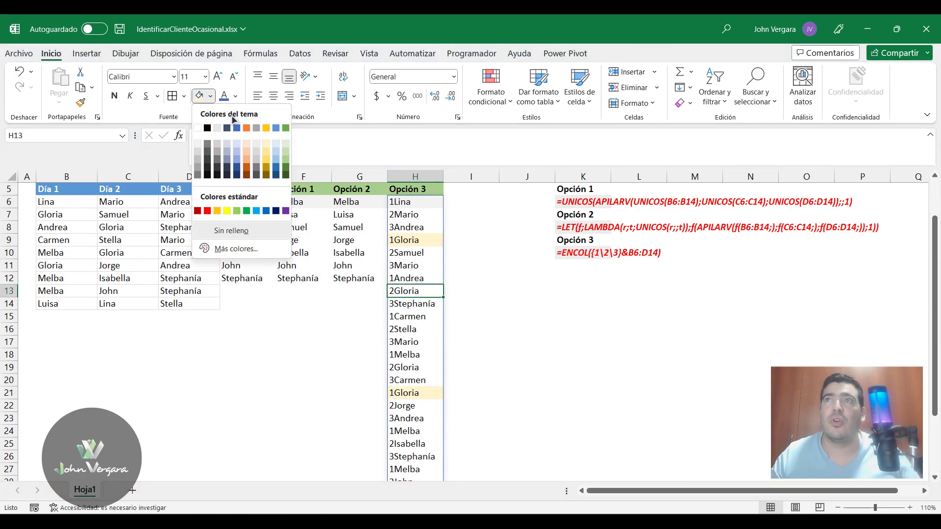
pyautogui.click(276, 149)
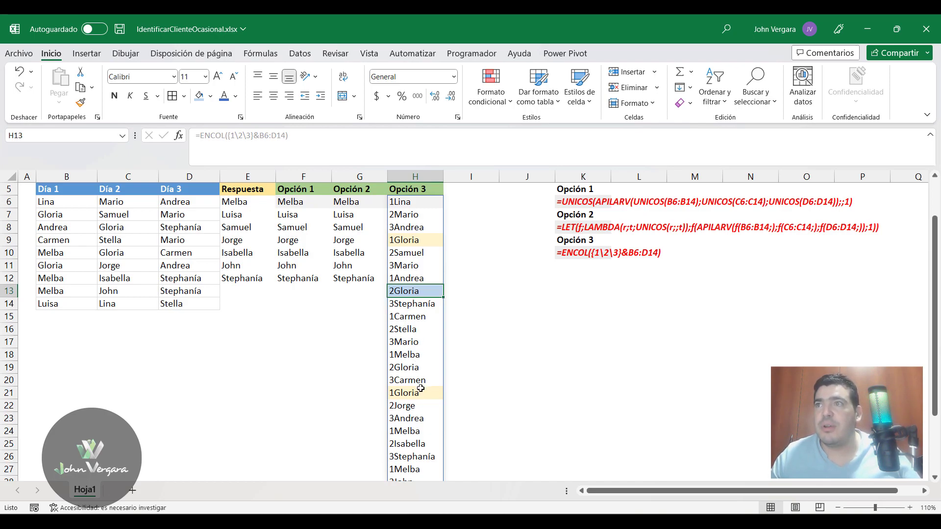
pyautogui.click(419, 370)
pyautogui.click(201, 101)
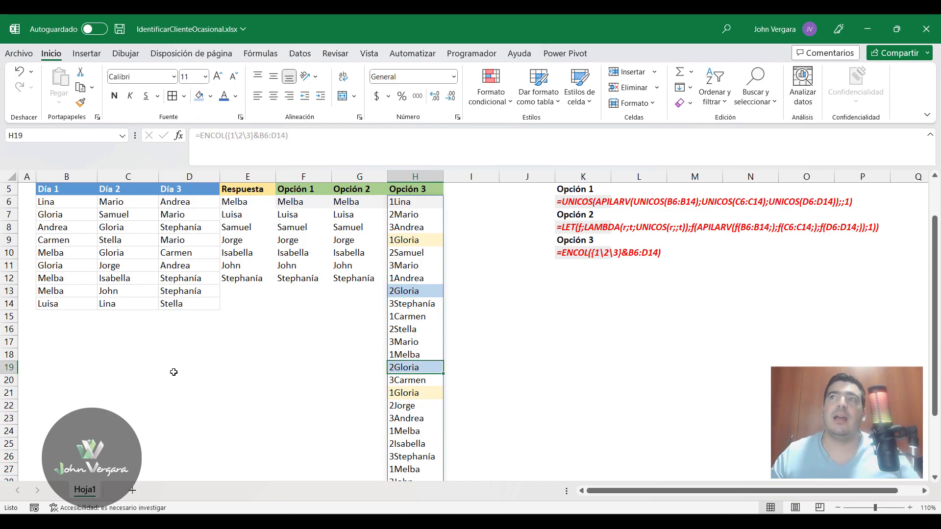
pyautogui.click(414, 394)
pyautogui.click(420, 238)
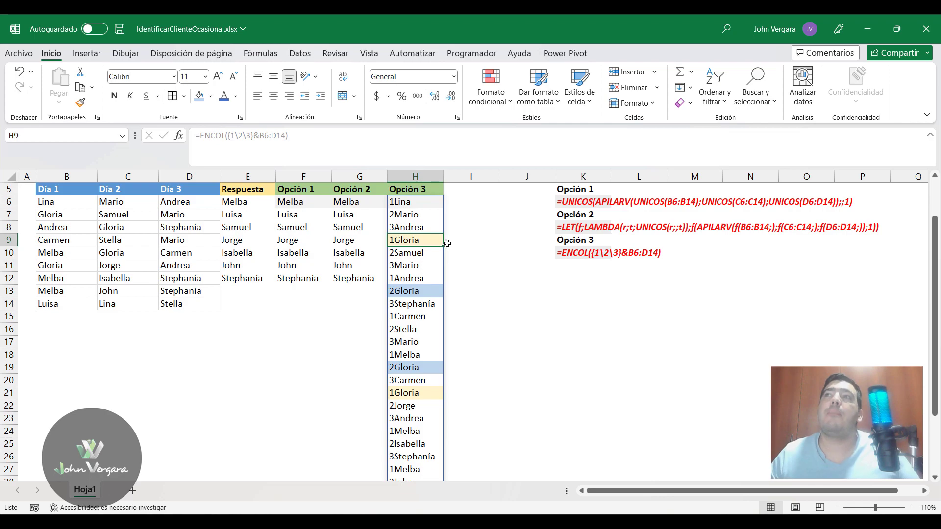
pyautogui.click(418, 396)
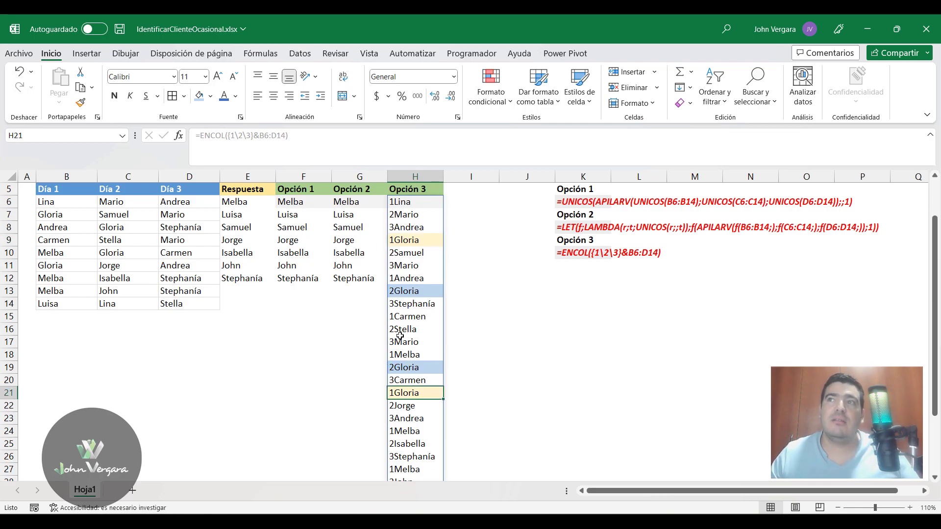
pyautogui.click(399, 243)
pyautogui.click(399, 379)
pyautogui.click(400, 391)
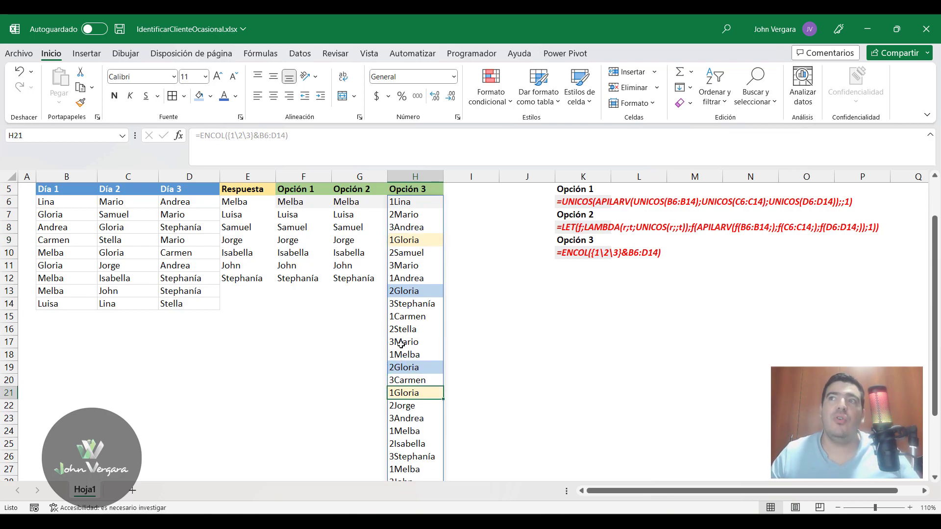
# Undo the gold and light blue fills on the repeated client entries in H9, H13, H19 and H21.
pyautogui.click(412, 292)
pyautogui.click(412, 369)
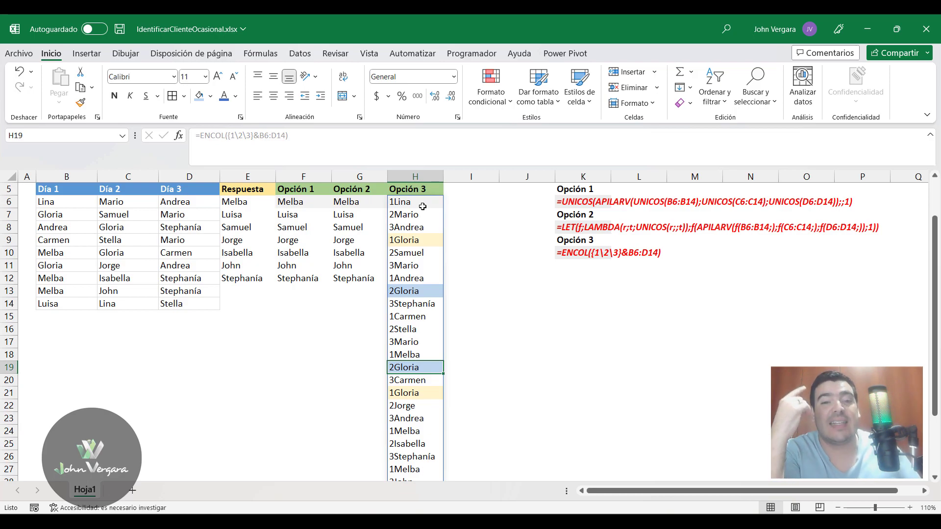
pyautogui.hotkey('ctrl', 'z')
pyautogui.hotkey('ctrl', 'z')
pyautogui.hotkey('ctrl', 'z')
pyautogui.hotkey('ctrl', 'z')
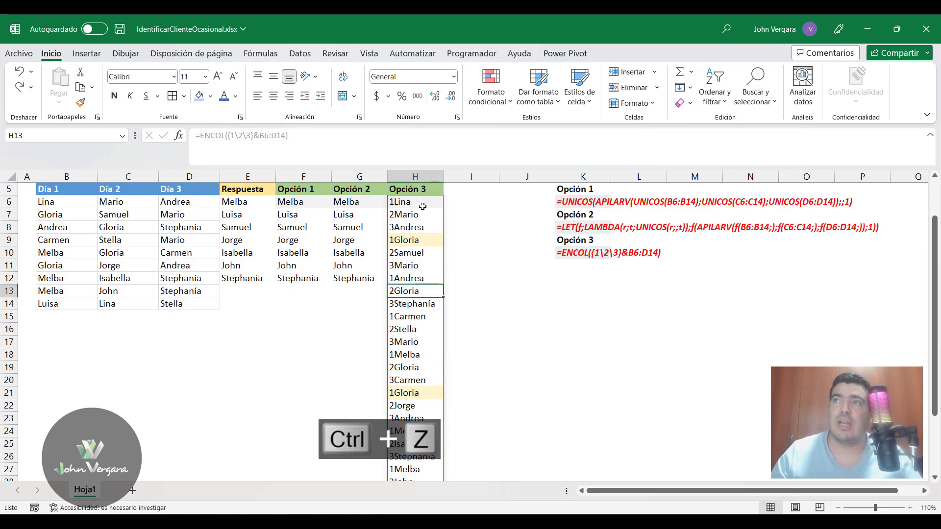
# Wrap the H6 formula in UNICOS so it reads =UNICOS(ENCOL({1\2\3}&B6:D14)).
pyautogui.click(423, 206)
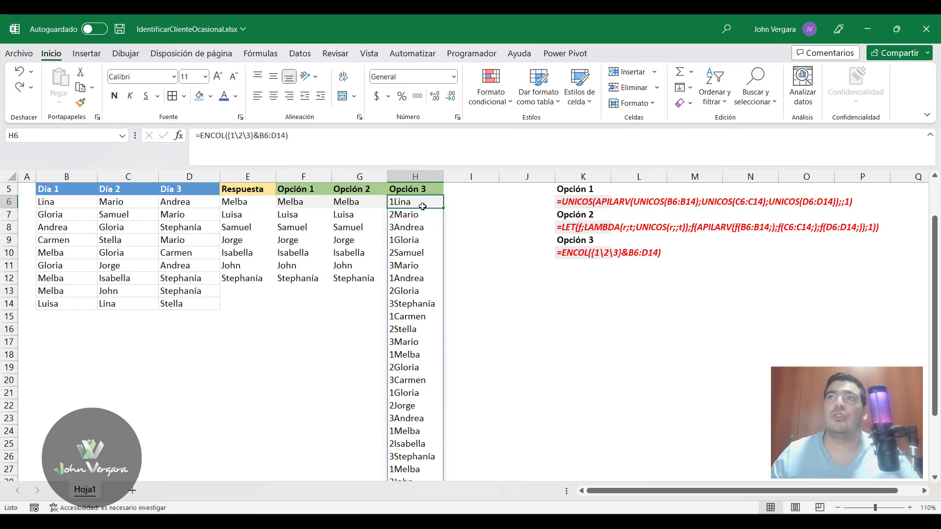
pyautogui.click(200, 135)
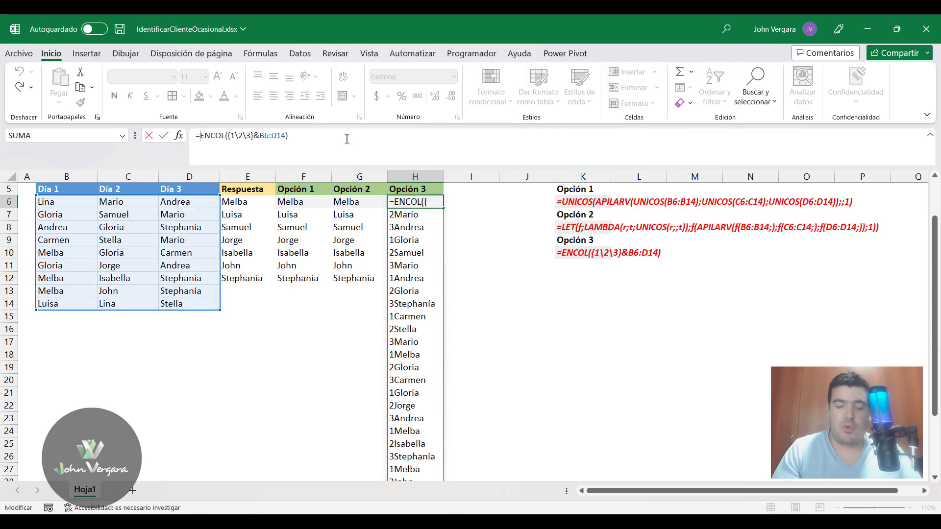
pyautogui.write('UNICOS(')
pyautogui.press('End')
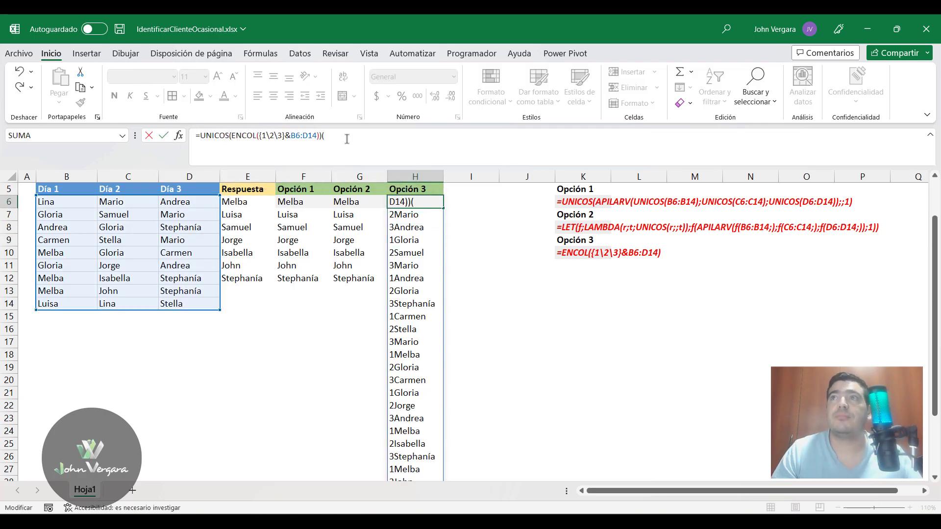
pyautogui.write(')')
pyautogui.press('Return')
pyautogui.press('Up')
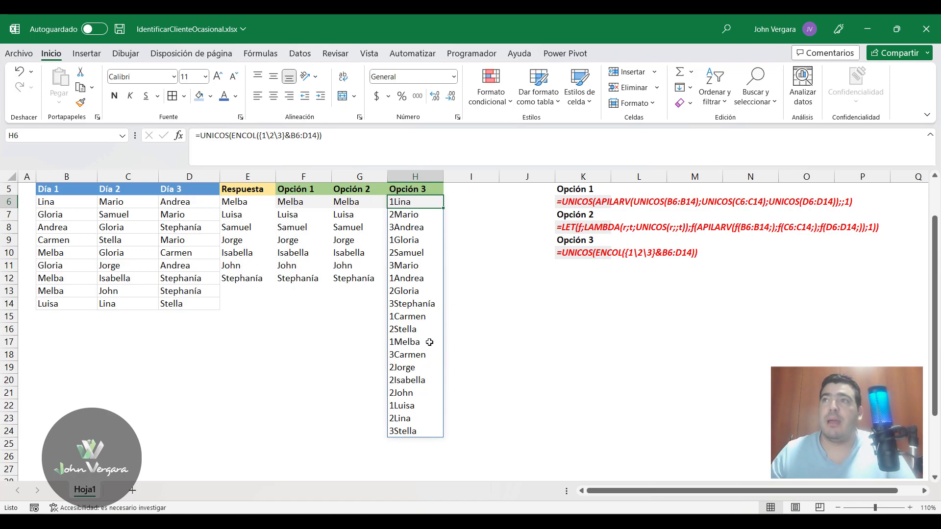
pyautogui.moveTo(386, 233); pyautogui.dragTo(435, 247)
pyautogui.moveTo(383, 284); pyautogui.dragTo(430, 297)
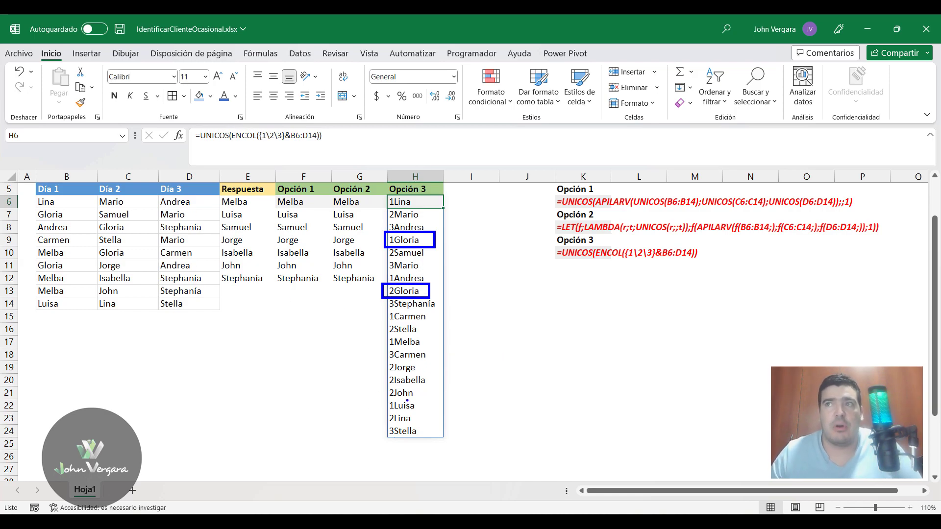
pyautogui.press('Escape')
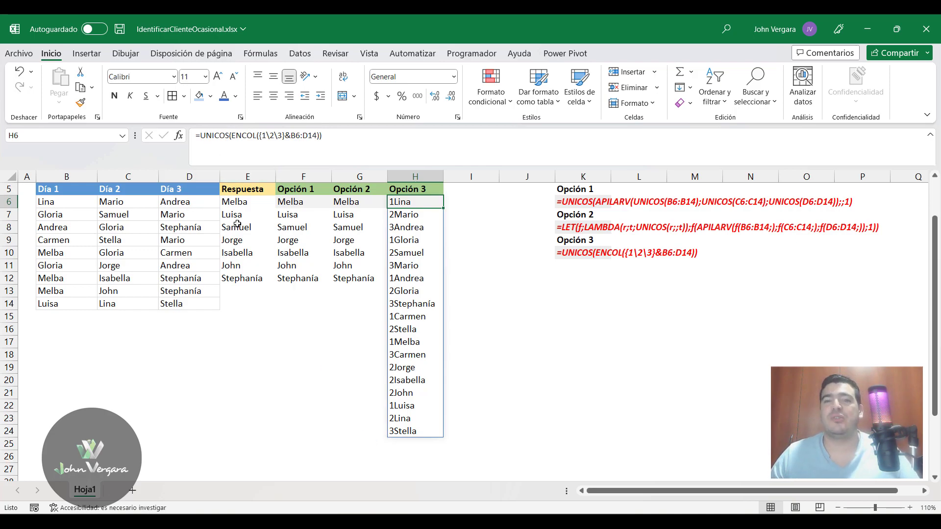
# Strip the day prefix by wrapping H6 in EXTRAE with start position 2 and 99 characters: =EXTRAE(UNICOS(ENCOL({1\2\3}&B6:D14));2;99).
pyautogui.press('F2')
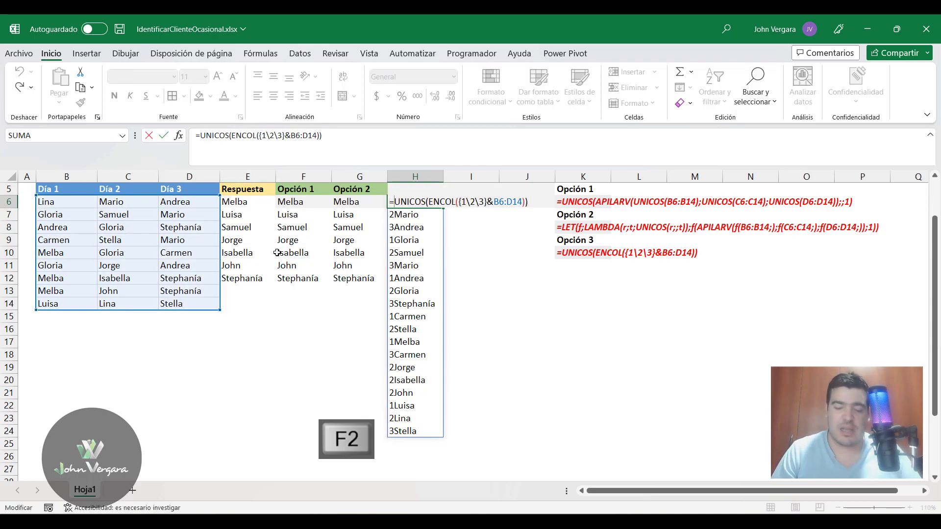
pyautogui.write('EXTRAE(')
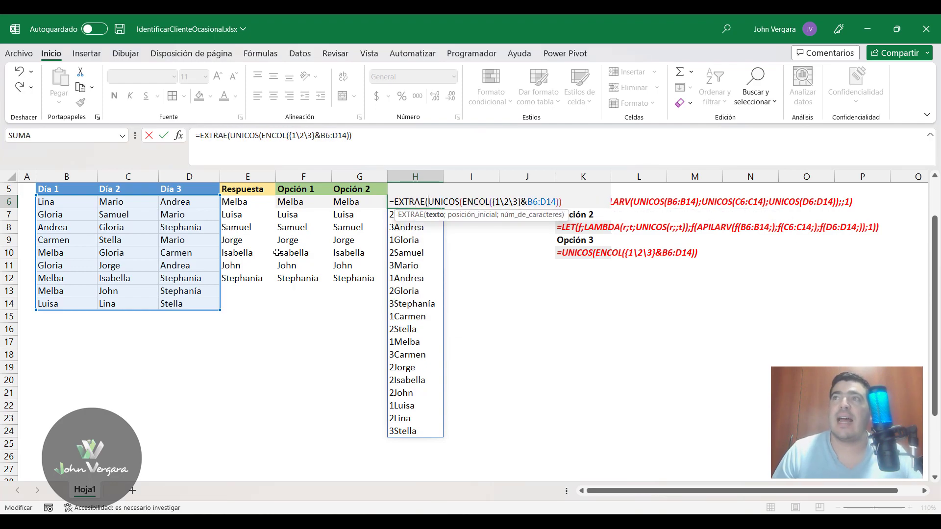
pyautogui.click(439, 217)
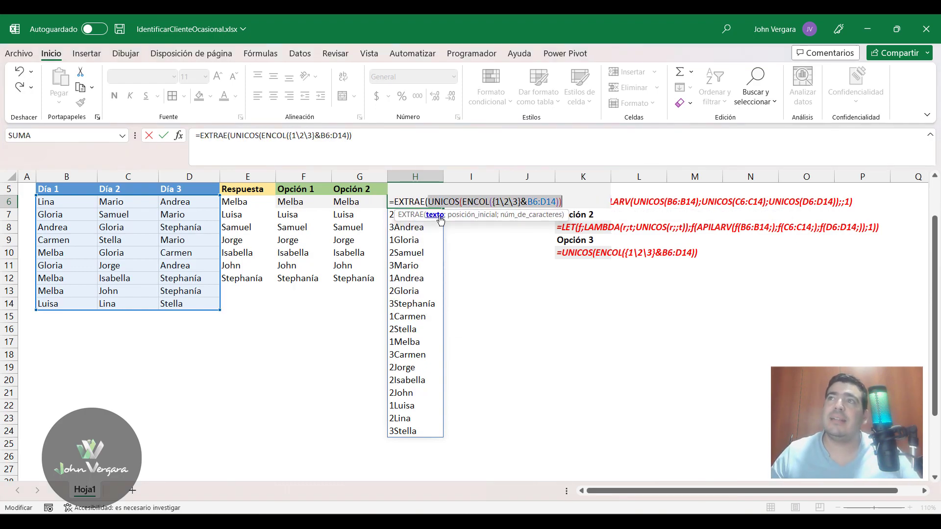
pyautogui.press('End')
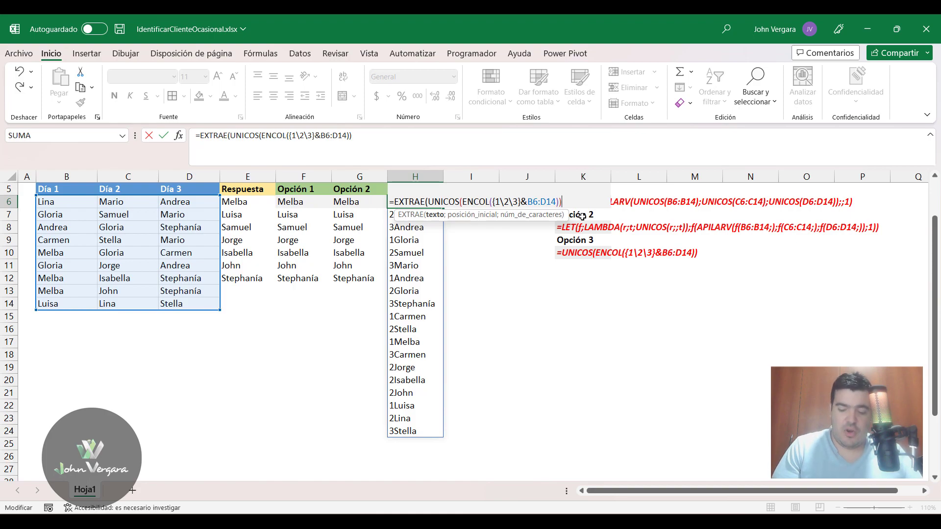
pyautogui.write(';2')
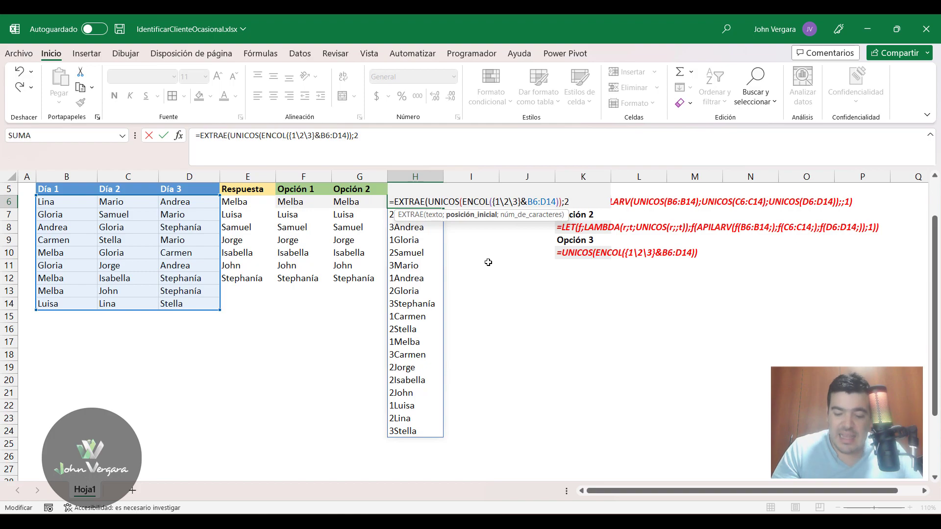
pyautogui.write(';')
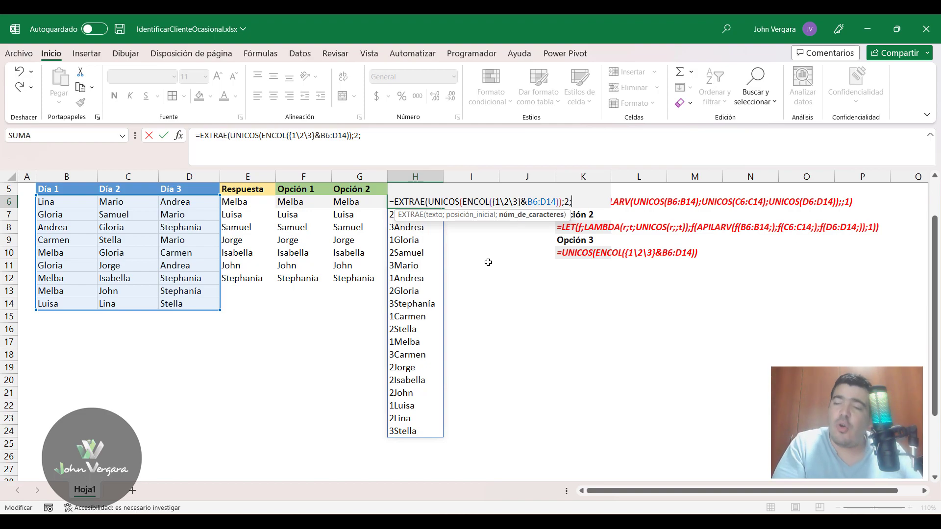
pyautogui.write('99')
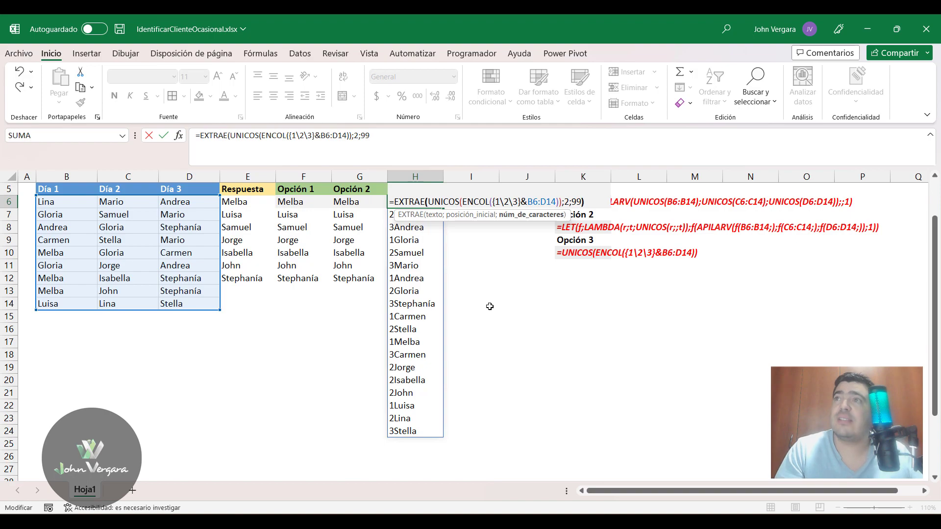
pyautogui.write(')')
pyautogui.press('Return')
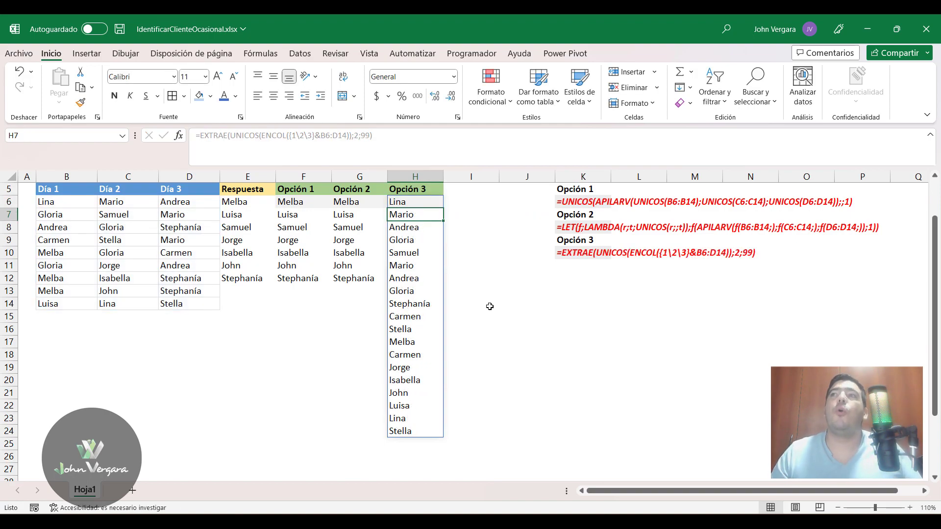
pyautogui.press('Up')
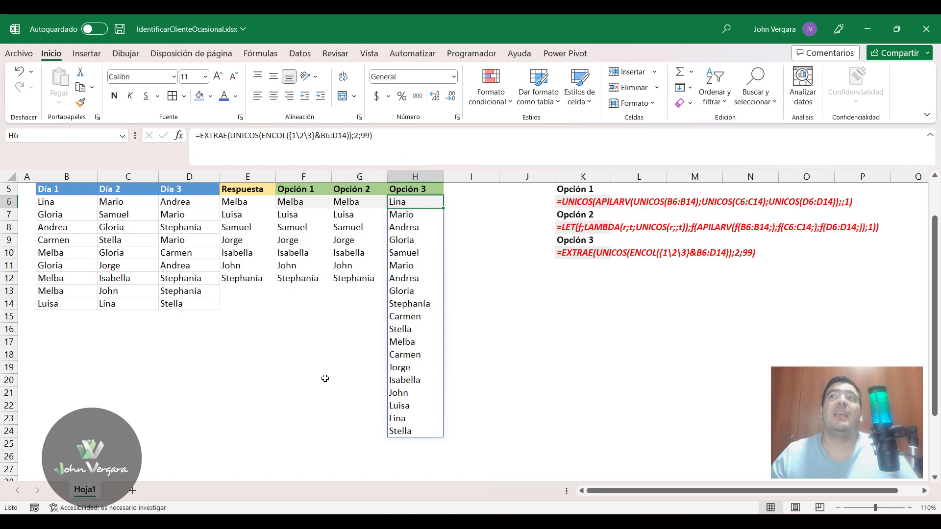
pyautogui.click(197, 135)
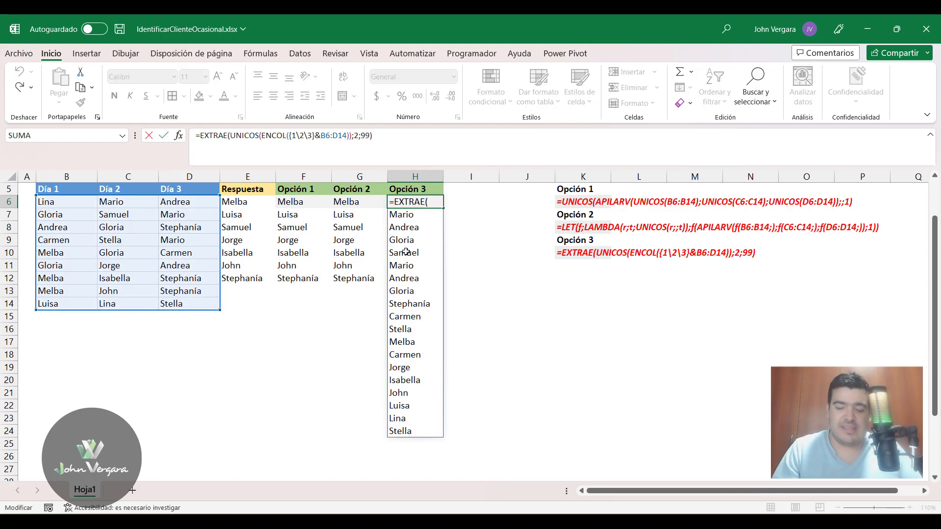
pyautogui.press('Escape')
pyautogui.press('Escape')
# Return only names occurring exactly once by making H6 =UNICOS(EXTRAE(UNICOS(ENCOL({1\2\3}&B6:D14));2;99);;1).
pyautogui.press('F2')
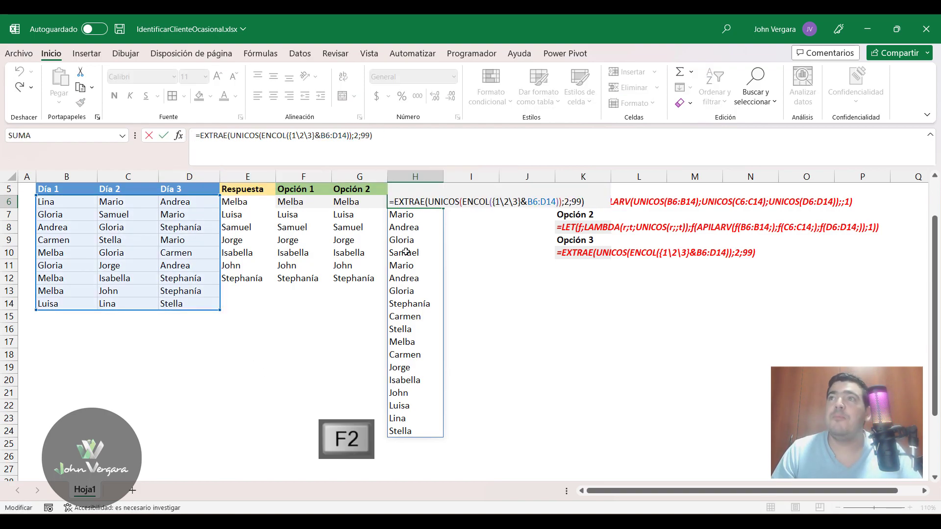
pyautogui.write('UNICOS(')
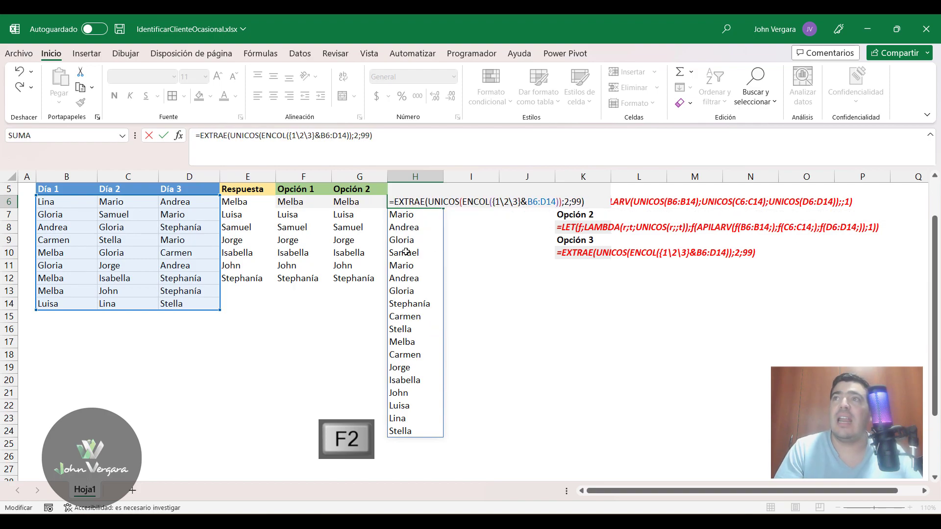
pyautogui.press('End')
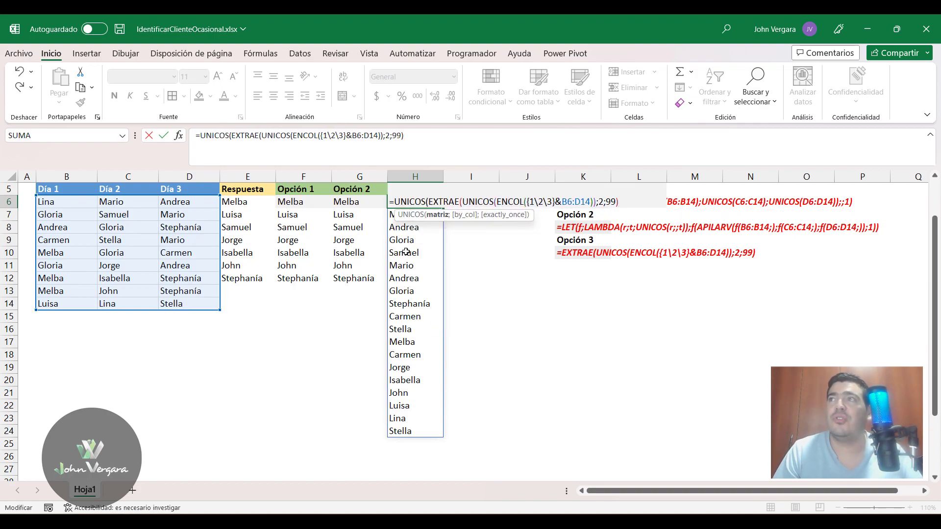
pyautogui.write(';;')
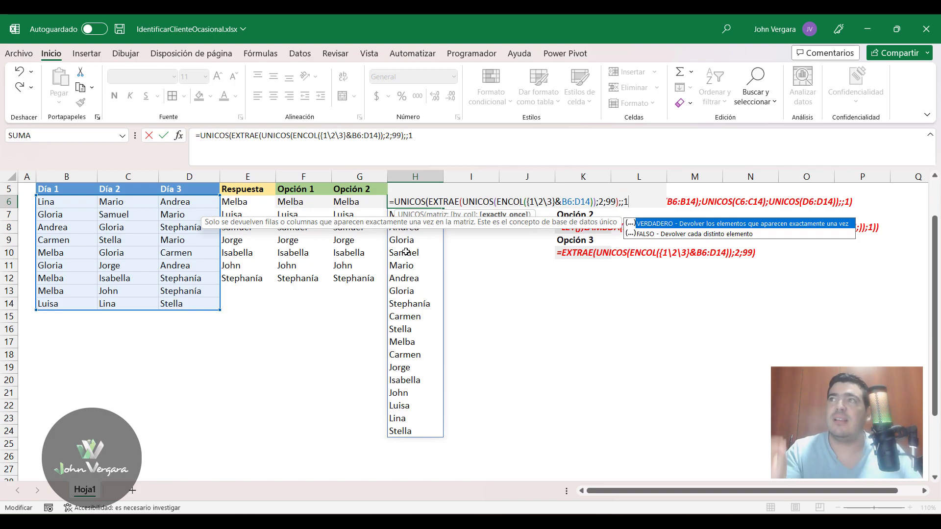
pyautogui.write('1)')
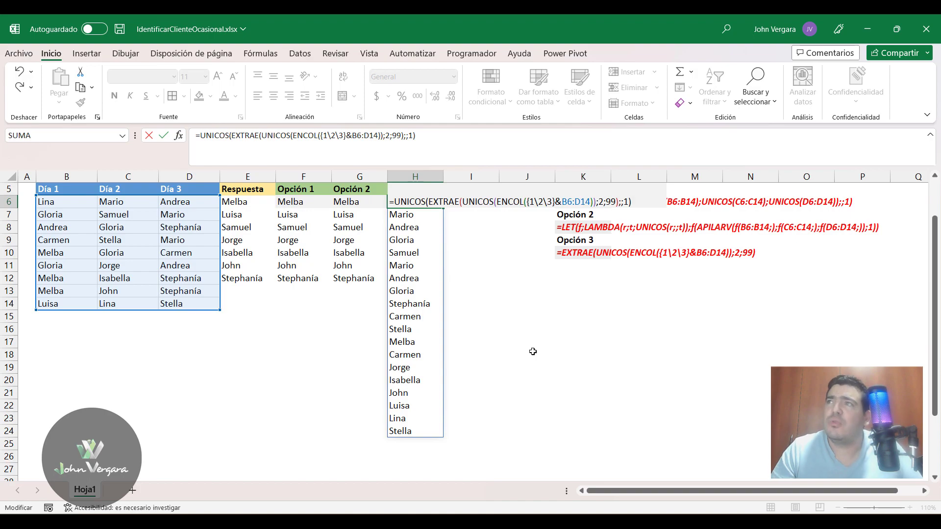
pyautogui.hotkey('ctrl', 'Return')
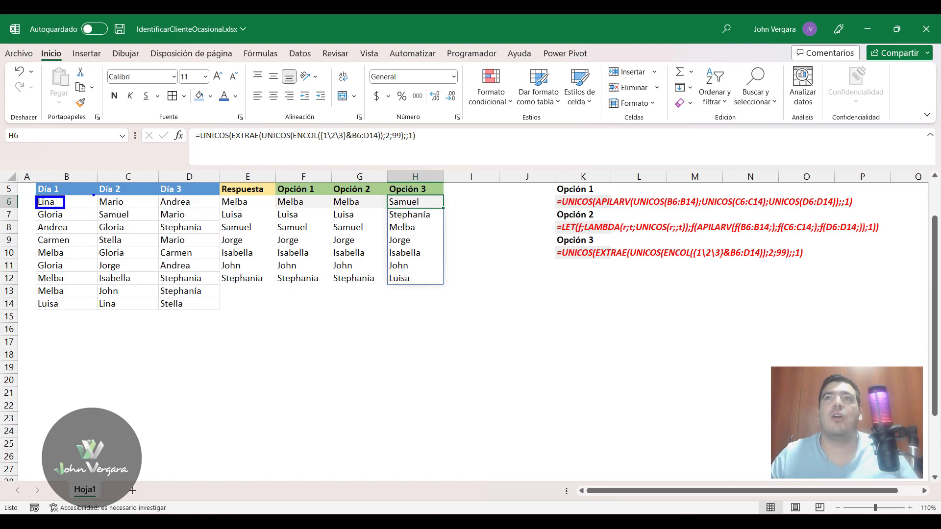
pyautogui.moveTo(92, 195)
pyautogui.mouseDown()
pyautogui.moveTo(134, 209)
pyautogui.moveTo(198, 208)
pyautogui.mouseUp()
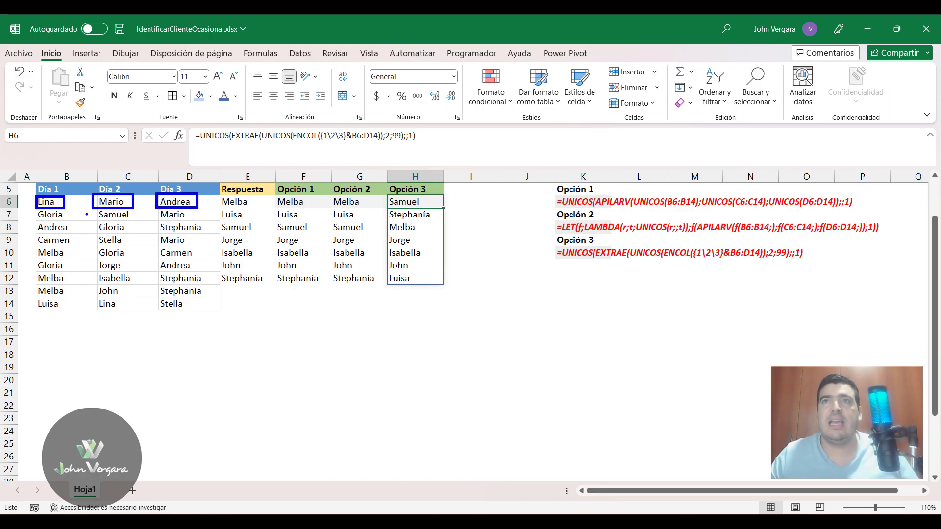
pyautogui.moveTo(33, 211); pyautogui.dragTo(76, 221)
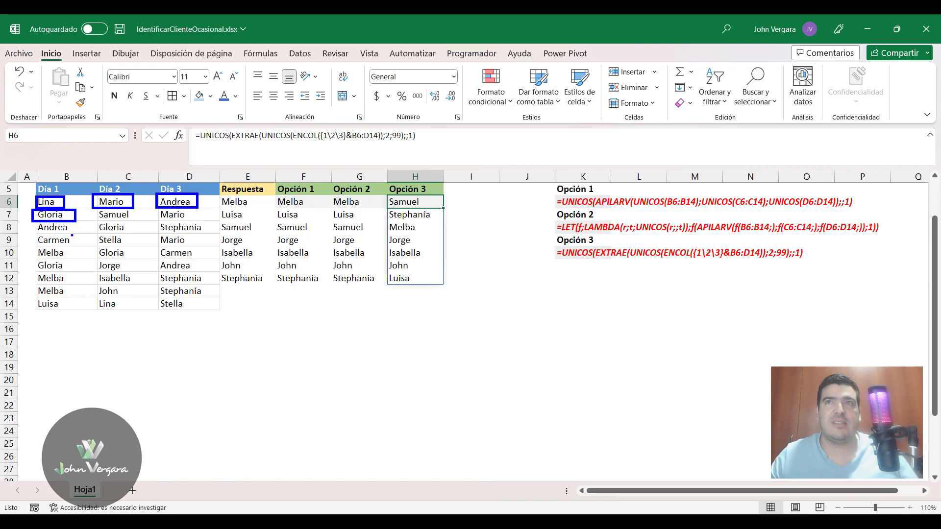
pyautogui.moveTo(208, 238); pyautogui.dragTo(67, 239)
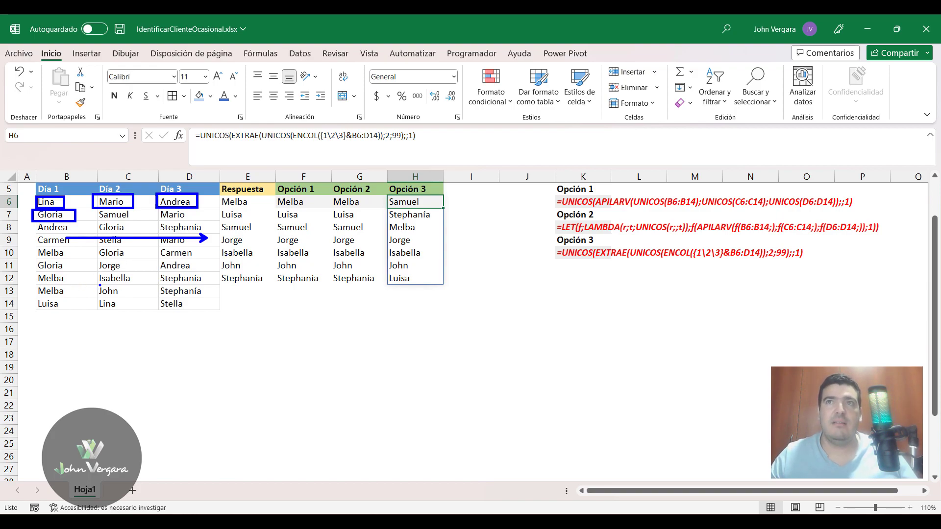
pyautogui.moveTo(93, 301); pyautogui.dragTo(94, 247)
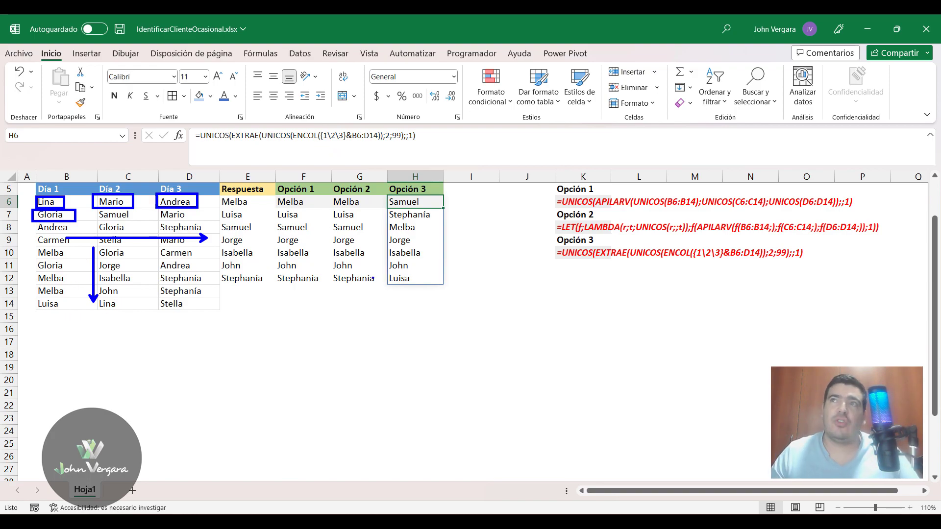
pyautogui.press('Escape')
# Make ENCOL in H6 scan by column so the formula reads =UNICOS(EXTRAE(UNICOS(ENCOL({1\2\3}&B6:D14;;1));2;99);;1).
pyautogui.press('F2')
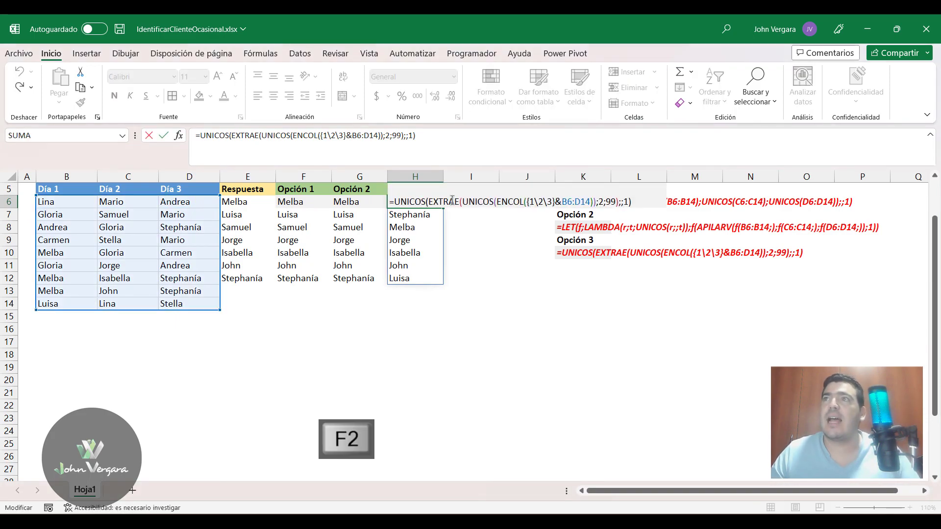
pyautogui.click(515, 204)
pyautogui.click(553, 203)
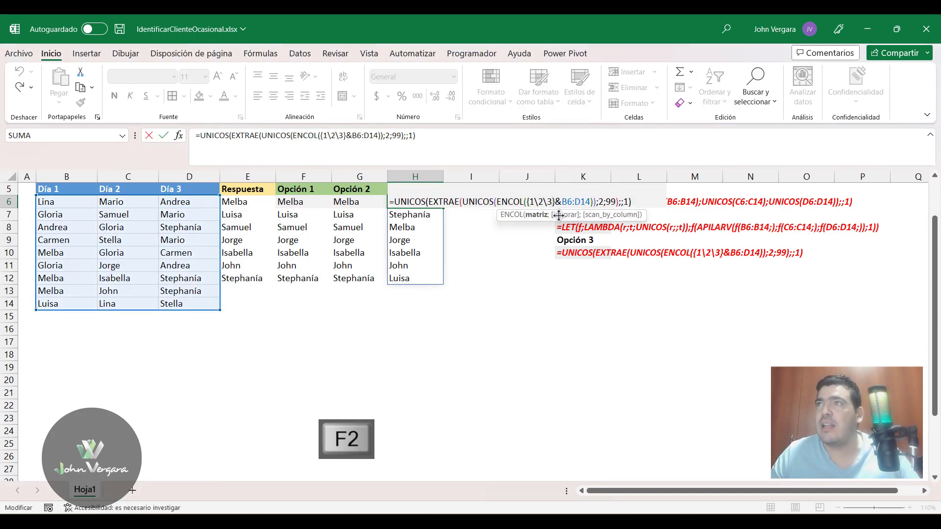
pyautogui.click(591, 203)
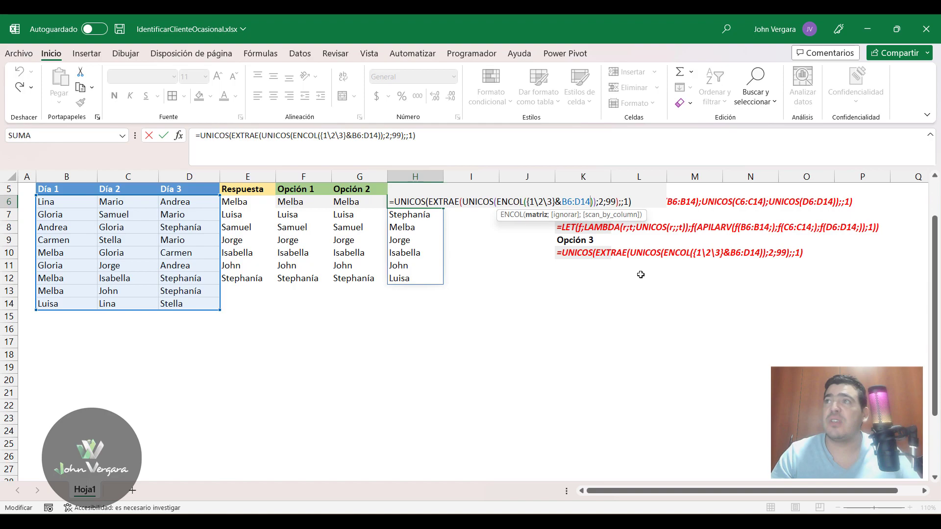
pyautogui.write(';')
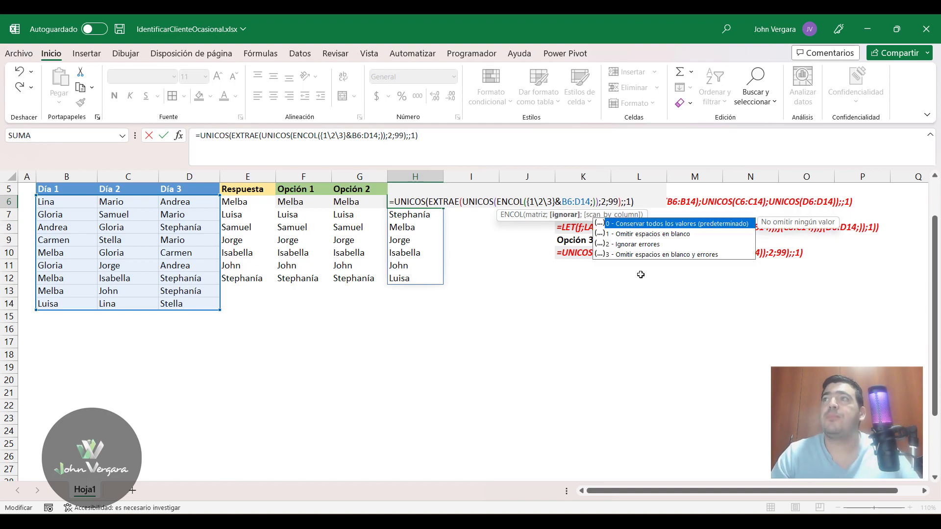
pyautogui.write(';')
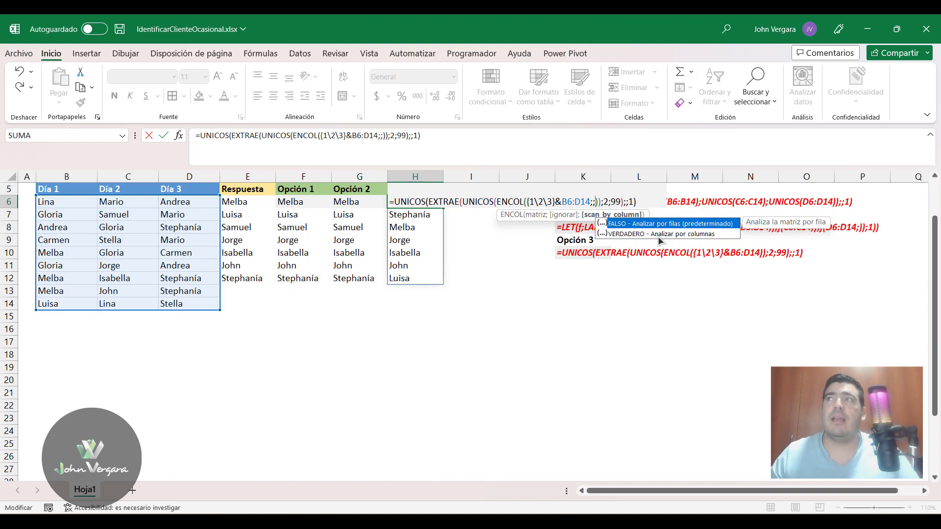
pyautogui.write('1')
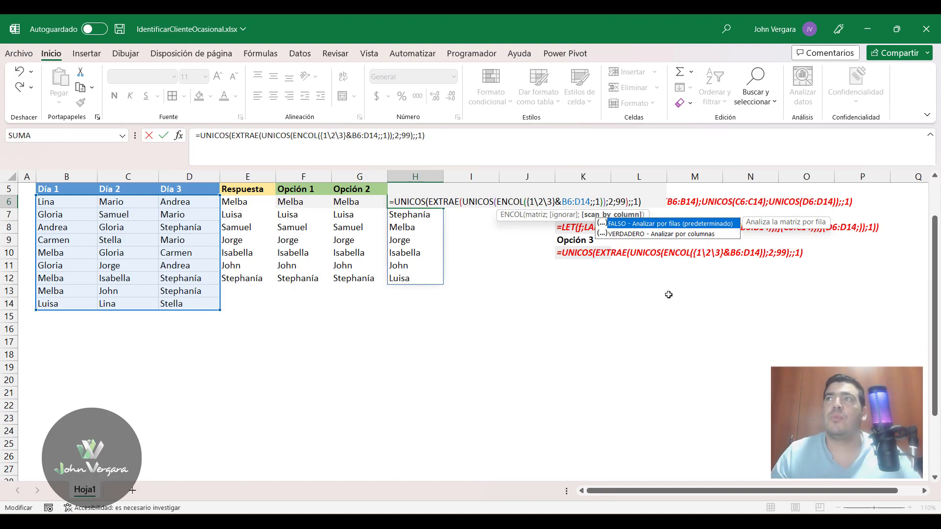
pyautogui.press('Right')
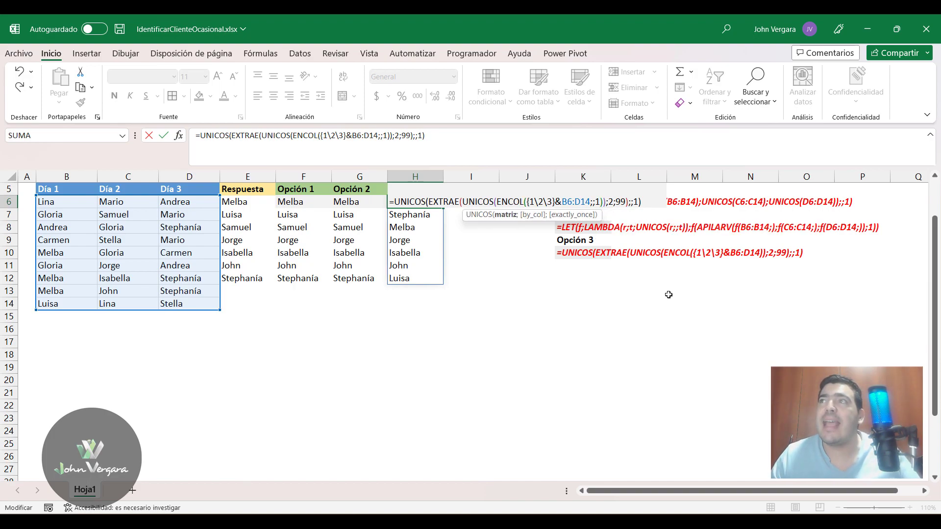
pyautogui.press('Return')
pyautogui.press('Up')
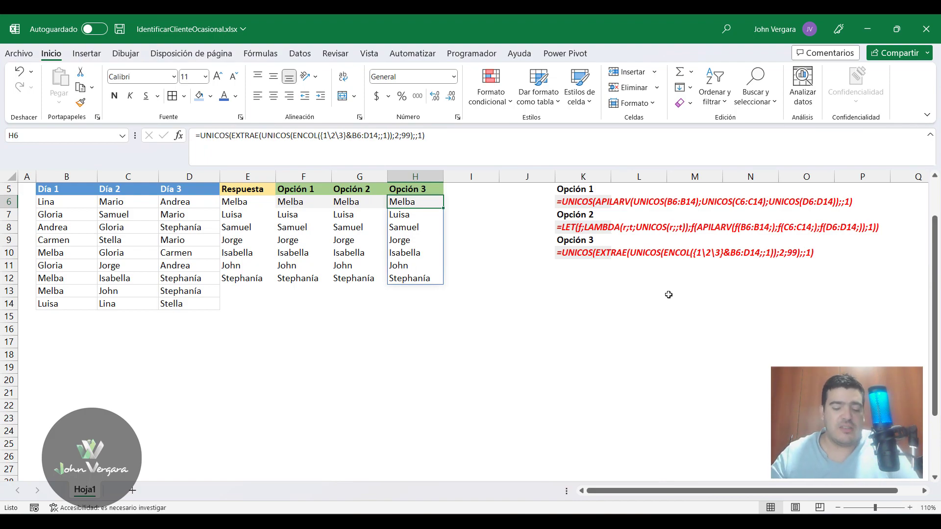
# Mark up the Opción 3 formula text in K10 with an underline, an arrow to its B6:D14 range and an underline below {1\2\3}, and clear the drawings.
pyautogui.hotkey('ctrl', '2')
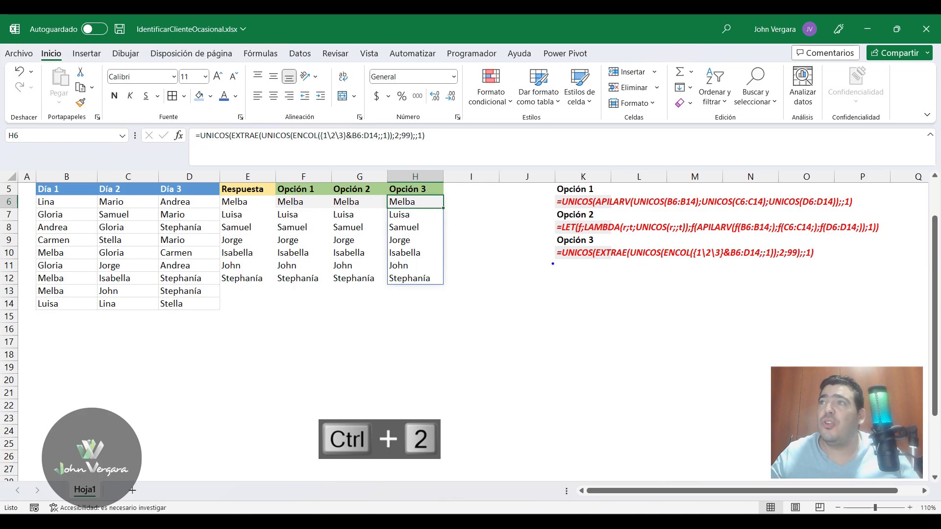
pyautogui.moveTo(552, 263)
pyautogui.mouseDown()
pyautogui.moveTo(684, 274)
pyautogui.moveTo(786, 264)
pyautogui.mouseUp()
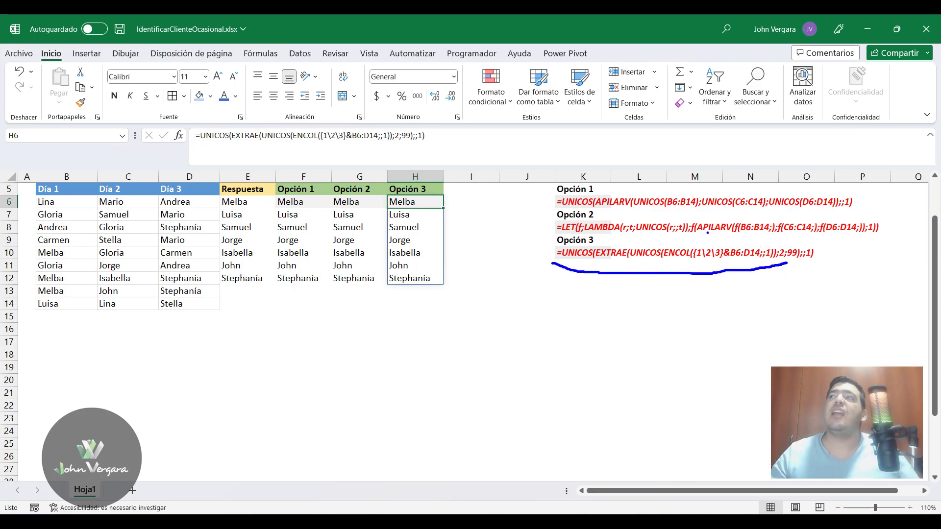
pyautogui.moveTo(741, 259); pyautogui.dragTo(734, 329)
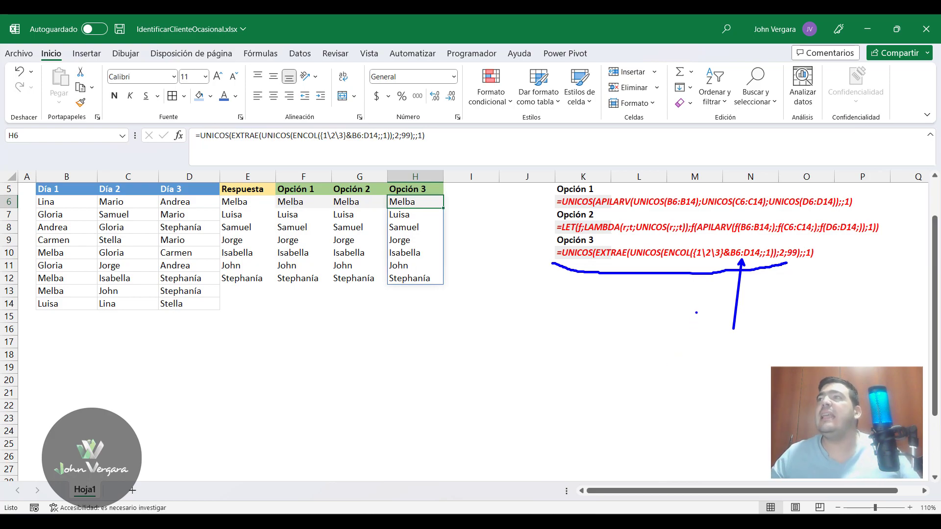
pyautogui.moveTo(691, 260); pyautogui.dragTo(720, 263)
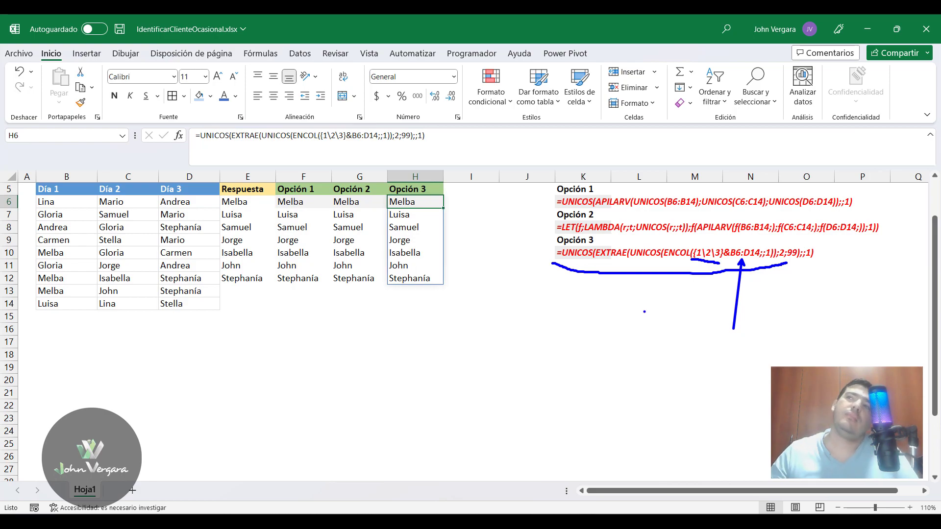
pyautogui.press('Escape')
# Replace the {1\2\3} constant inside ENCOL in the H6 formula with SECUENCIA(;COLUMNAS(B6:D14)).
pyautogui.press('F2')
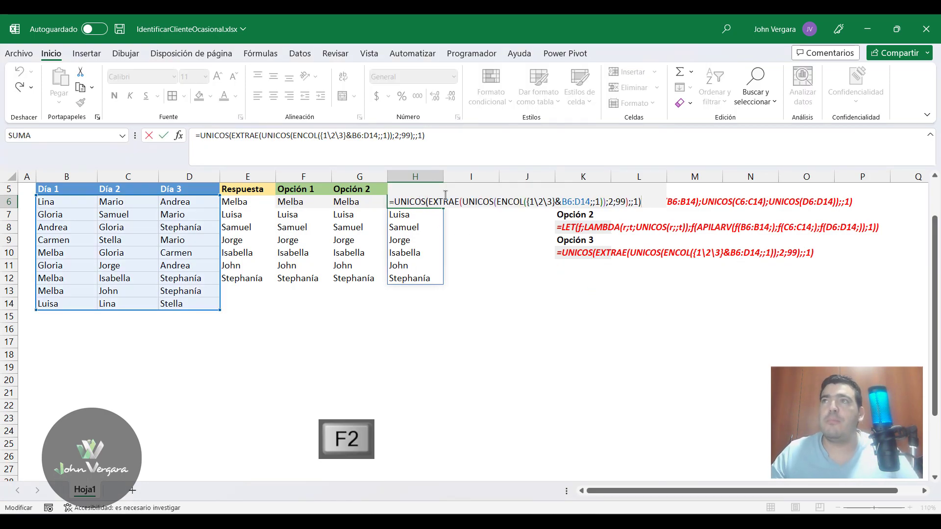
pyautogui.moveTo(555, 202); pyautogui.dragTo(526, 202)
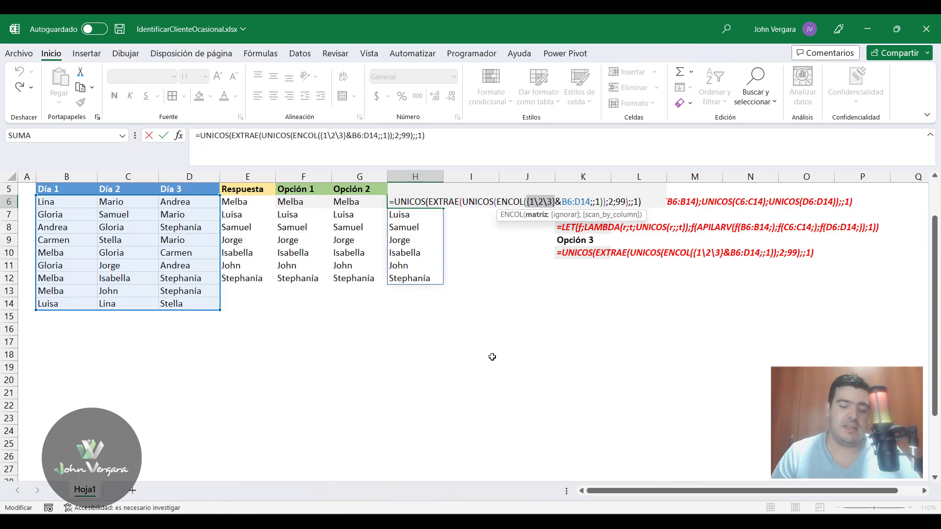
pyautogui.write('SECUENCIA(')
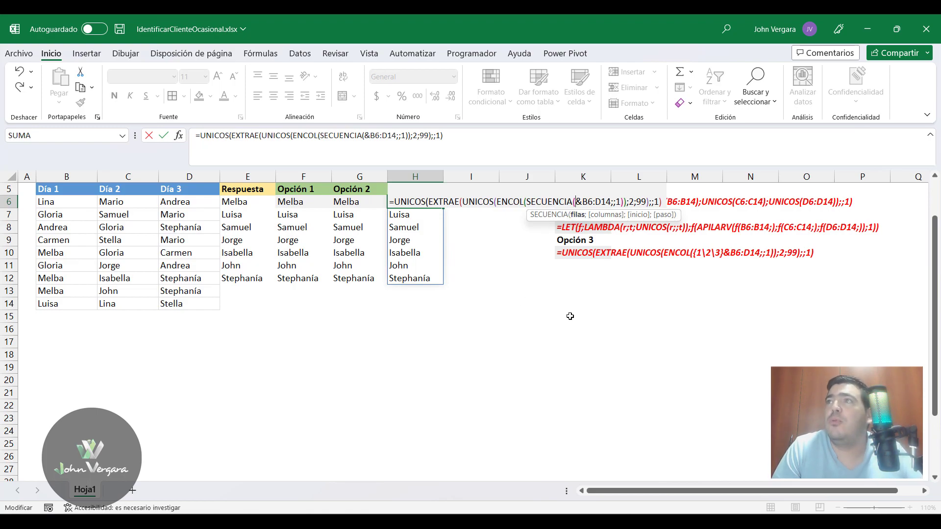
pyautogui.write(';')
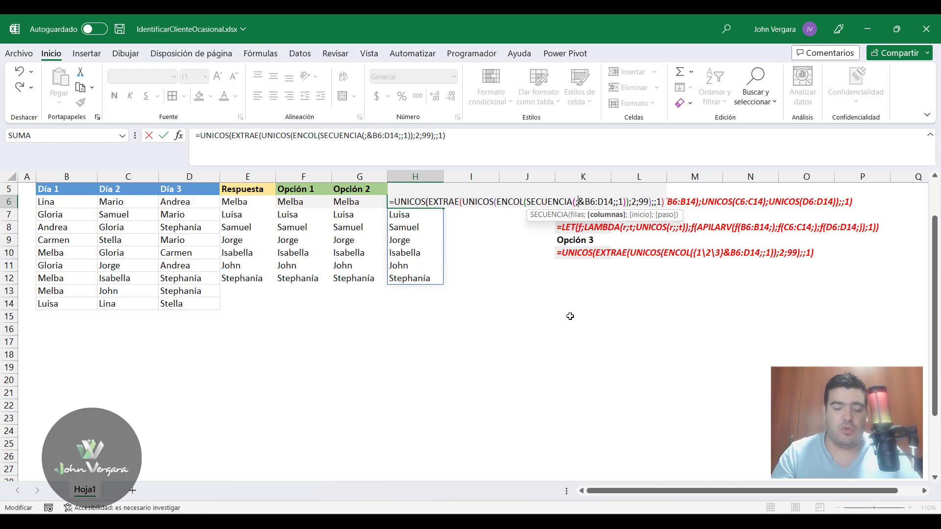
pyautogui.write('COLUMNAS(')
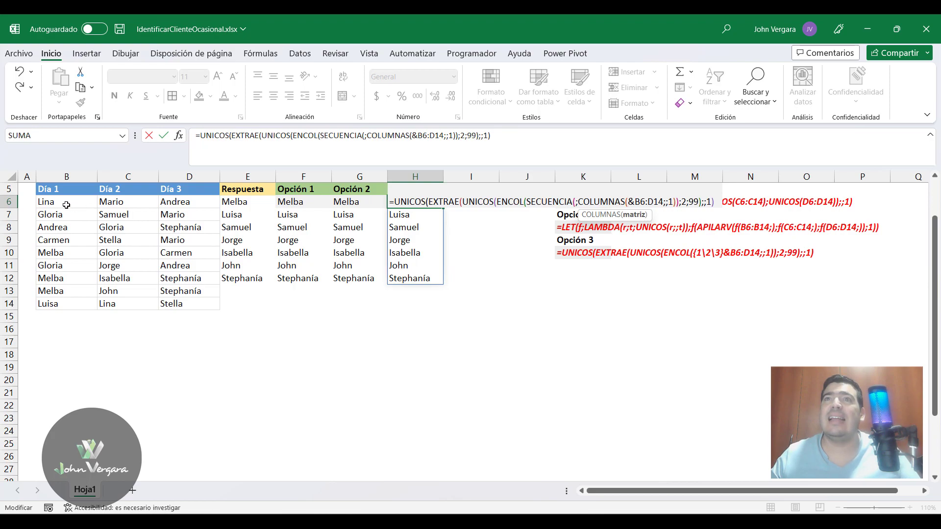
pyautogui.moveTo(66, 205); pyautogui.dragTo(202, 323)
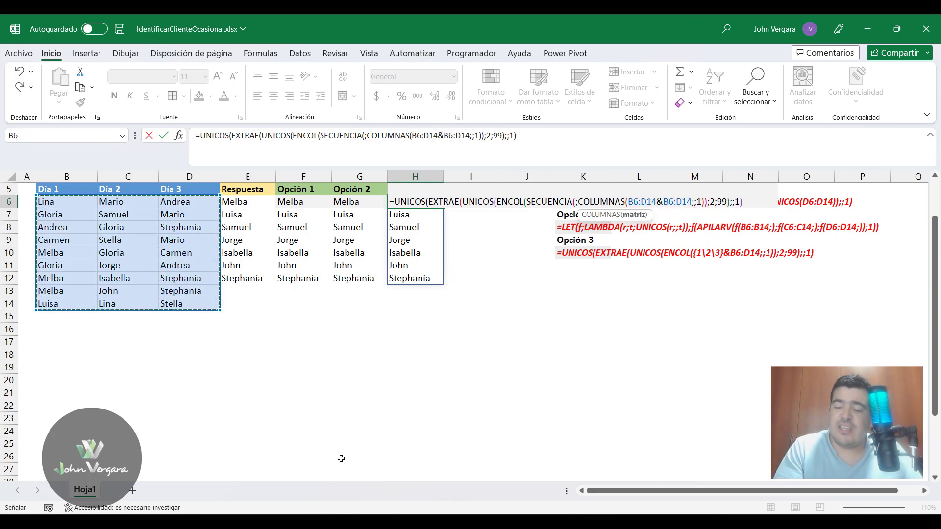
pyautogui.write('))')
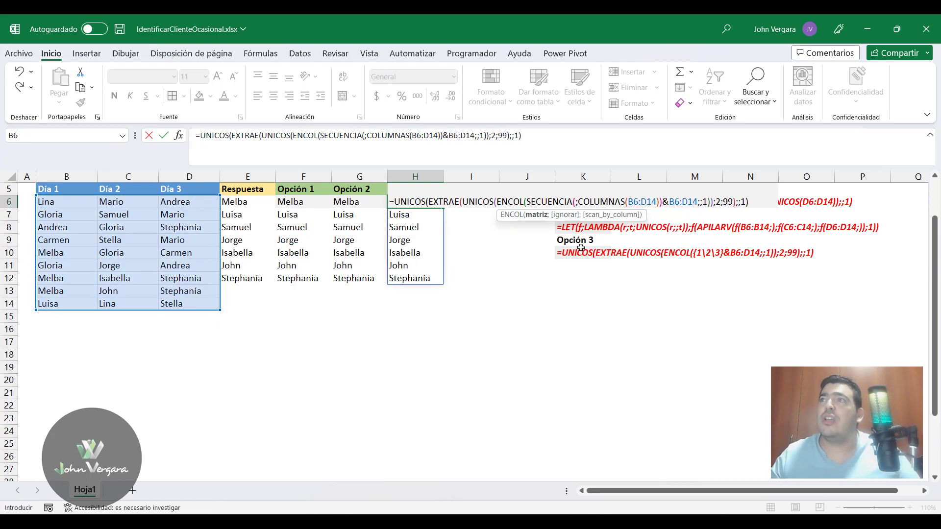
# Evaluate the COLUMNAS(B6:D14) argument in place within the H6 formula and restore the original expression.
pyautogui.click(592, 202)
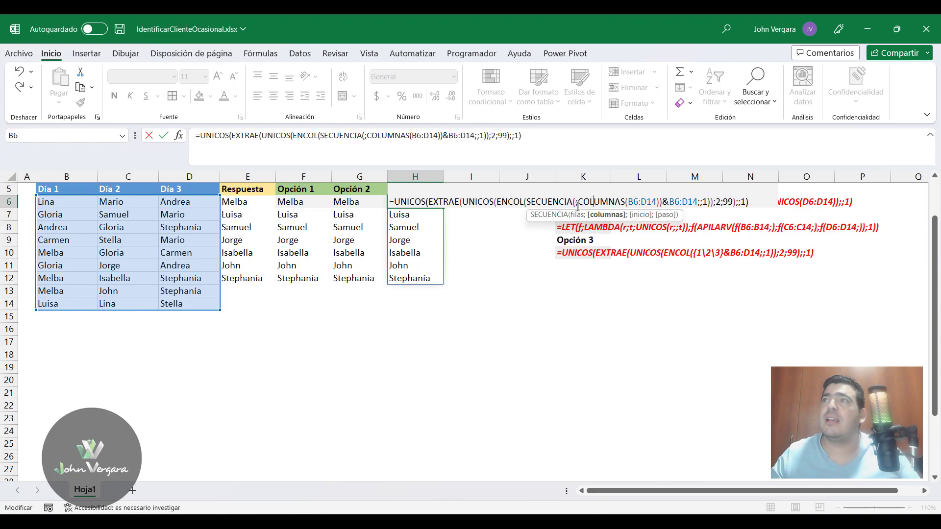
pyautogui.click(606, 215)
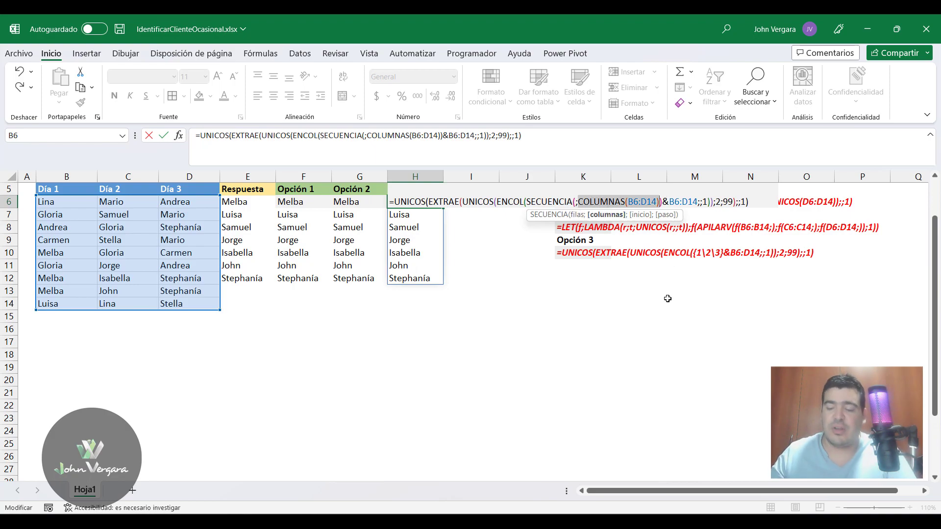
pyautogui.press('F9')
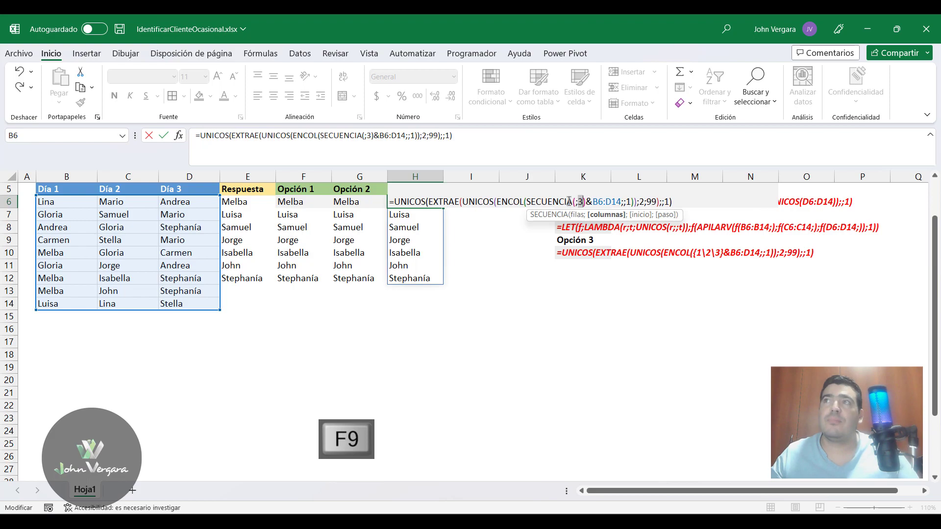
pyautogui.hotkey('ctrl', 'z')
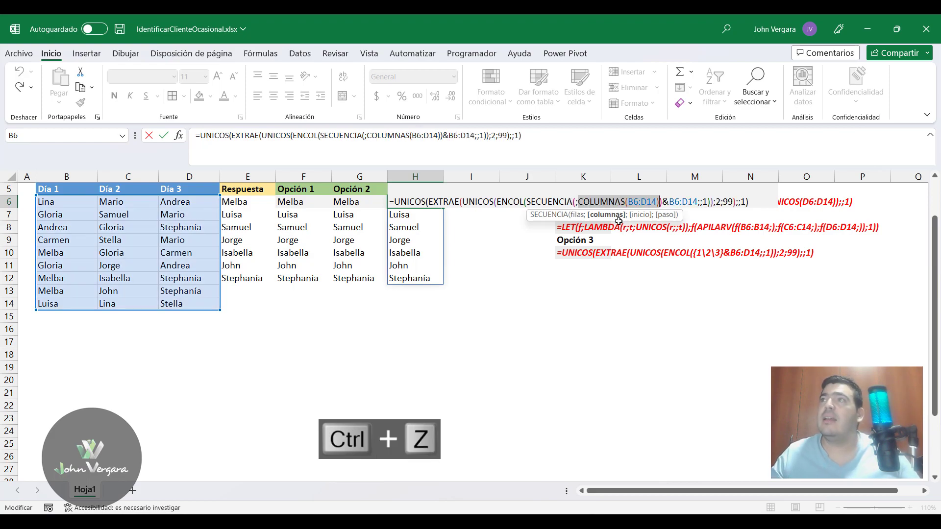
# Try 1 as the rows argument of SECUENCIA in the H6 formula and leave the argument empty again.
pyautogui.click(586, 216)
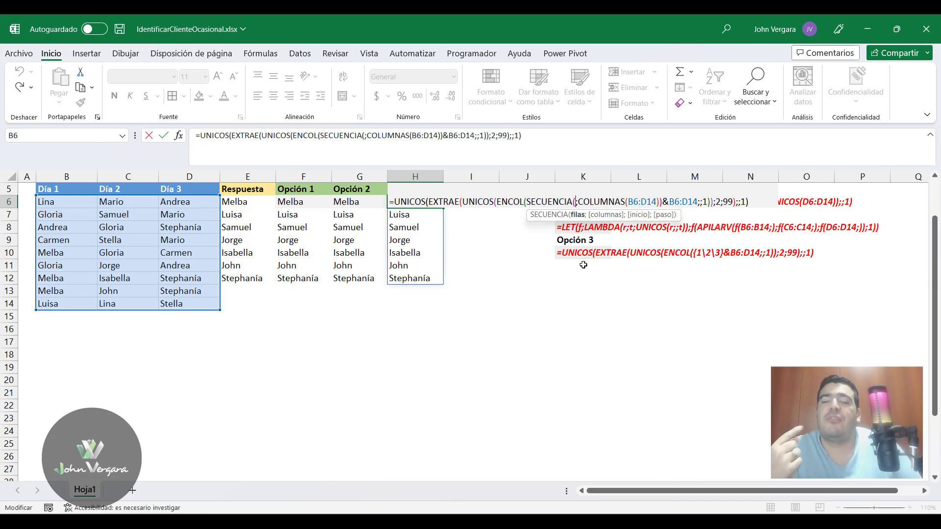
pyautogui.write('1')
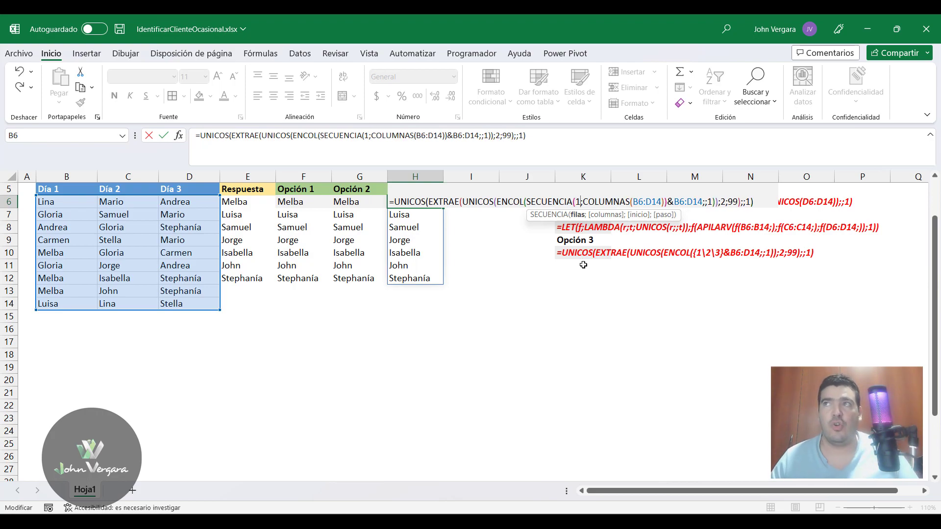
pyautogui.press('BackSpace')
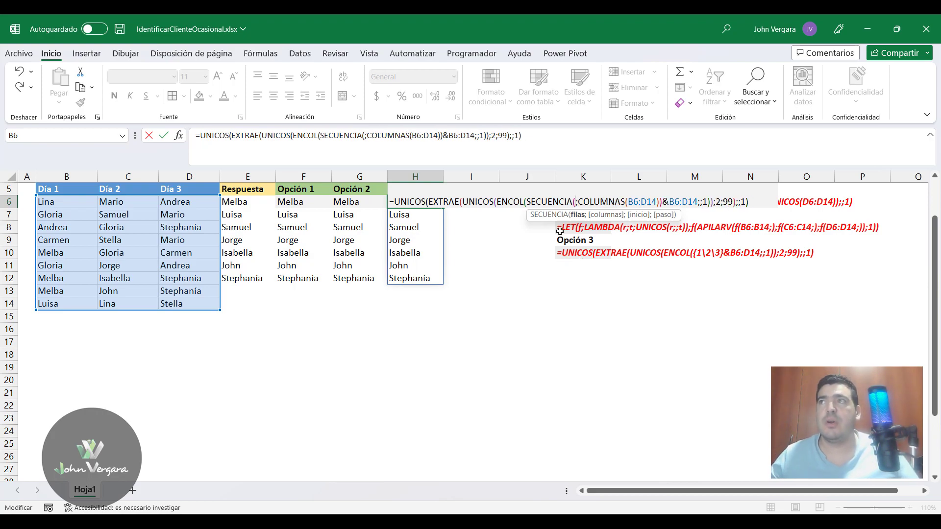
# Evaluate SECUENCIA(;COLUMNAS(B6:D14)) in place, restore the expression, and commit the H6 formula.
pyautogui.moveTo(661, 202); pyautogui.dragTo(526, 202)
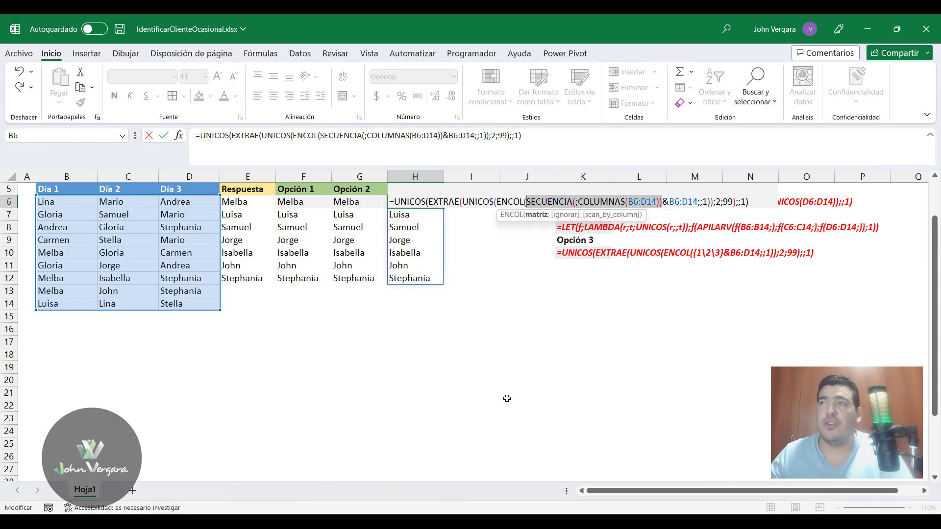
pyautogui.press('F9')
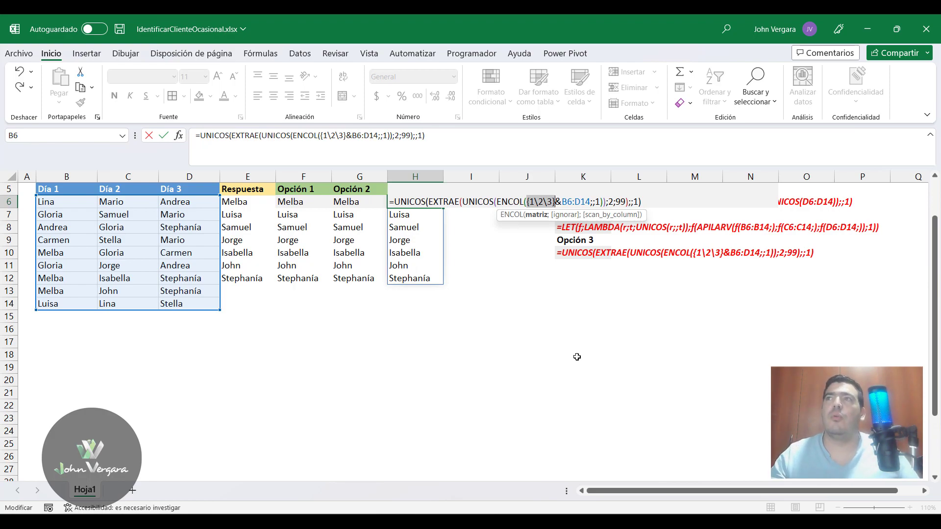
pyautogui.hotkey('ctrl', 'z')
pyautogui.press('Return')
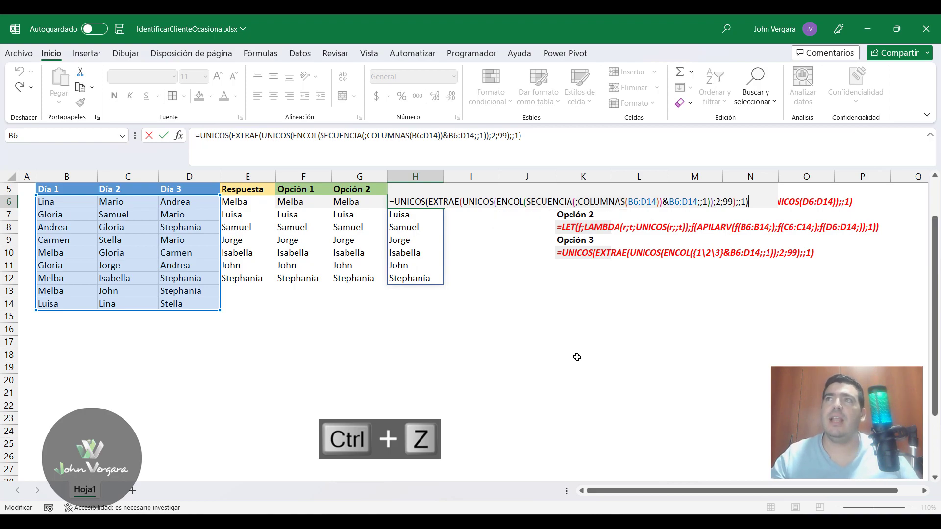